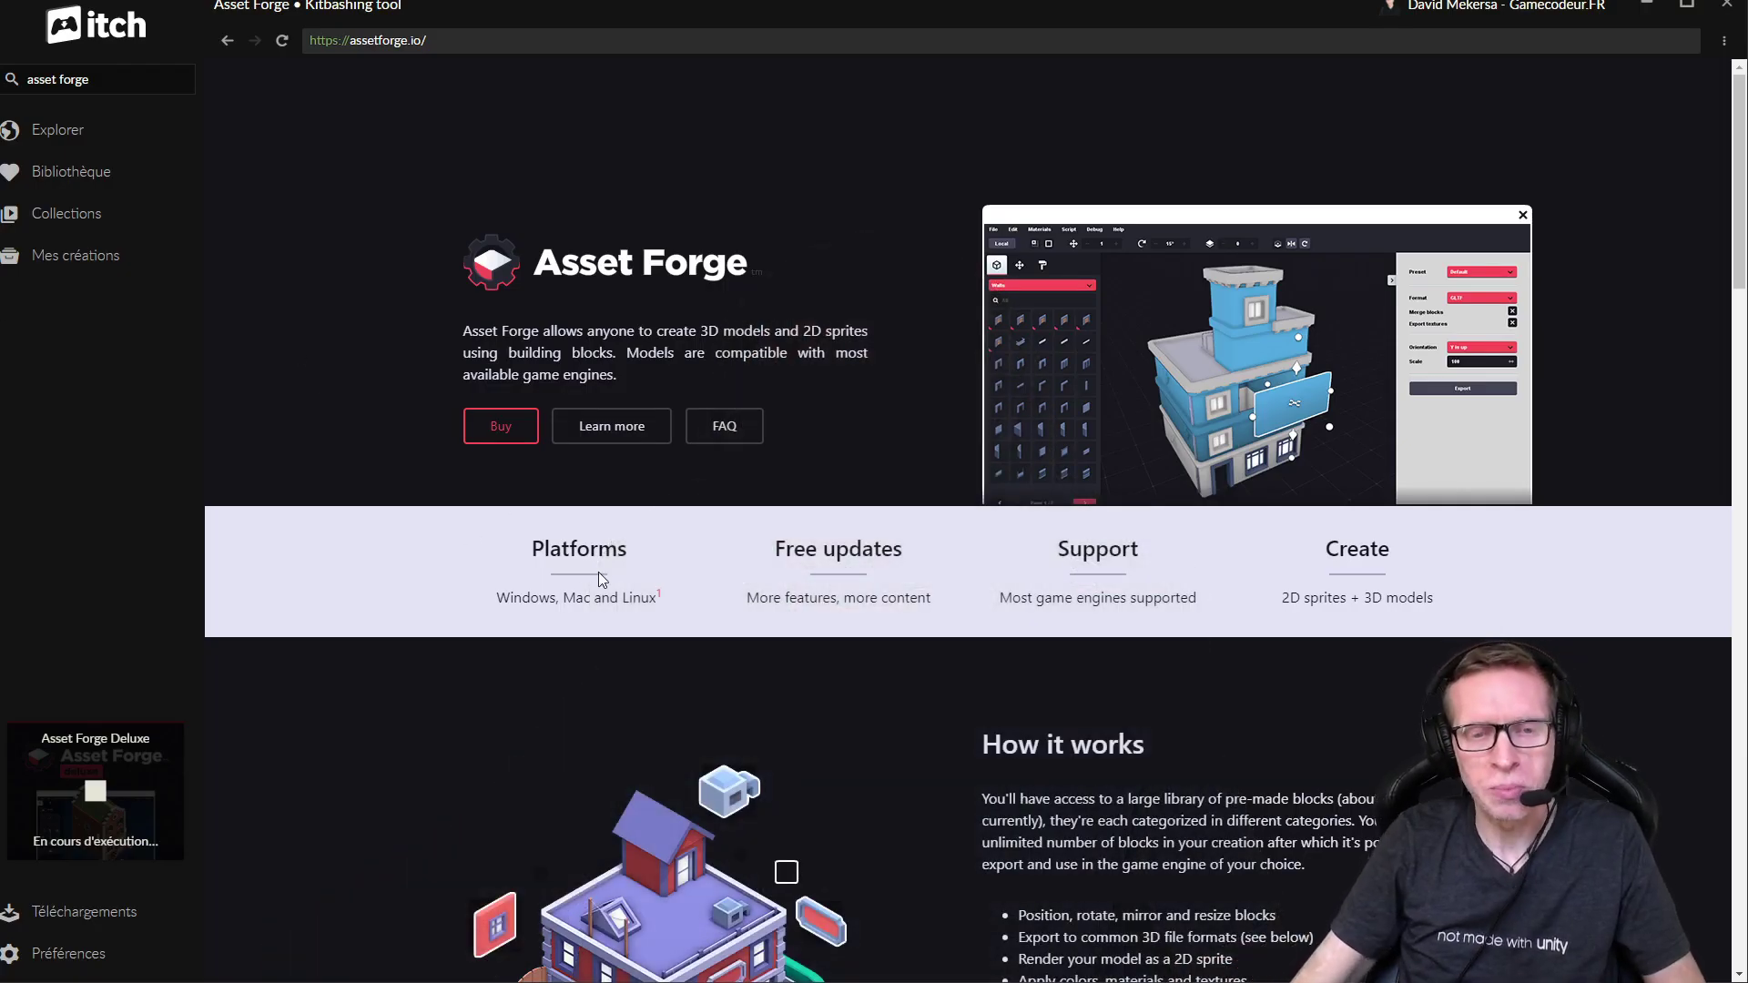
Step: Scroll the assetforge.io page and go back to the Asset Forge Deluxe store page
scroll(601, 587, down, 4)
scroll(587, 602, down, 7)
scroll(587, 601, up, 10)
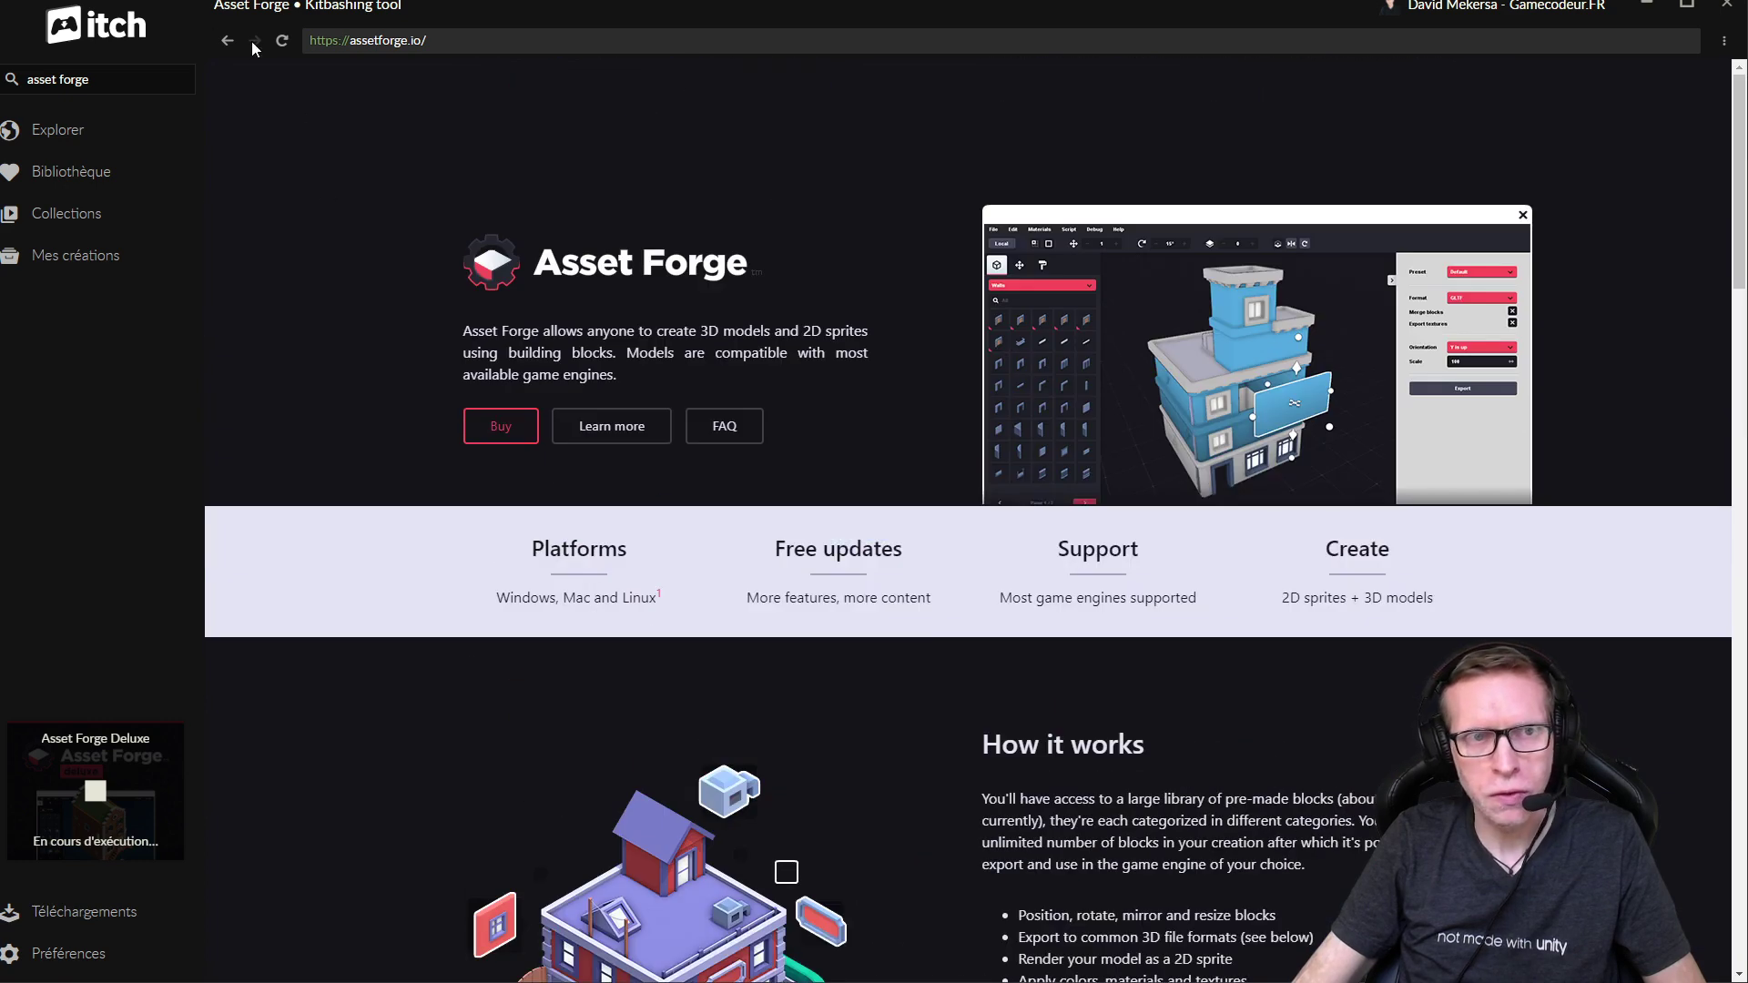
click(227, 41)
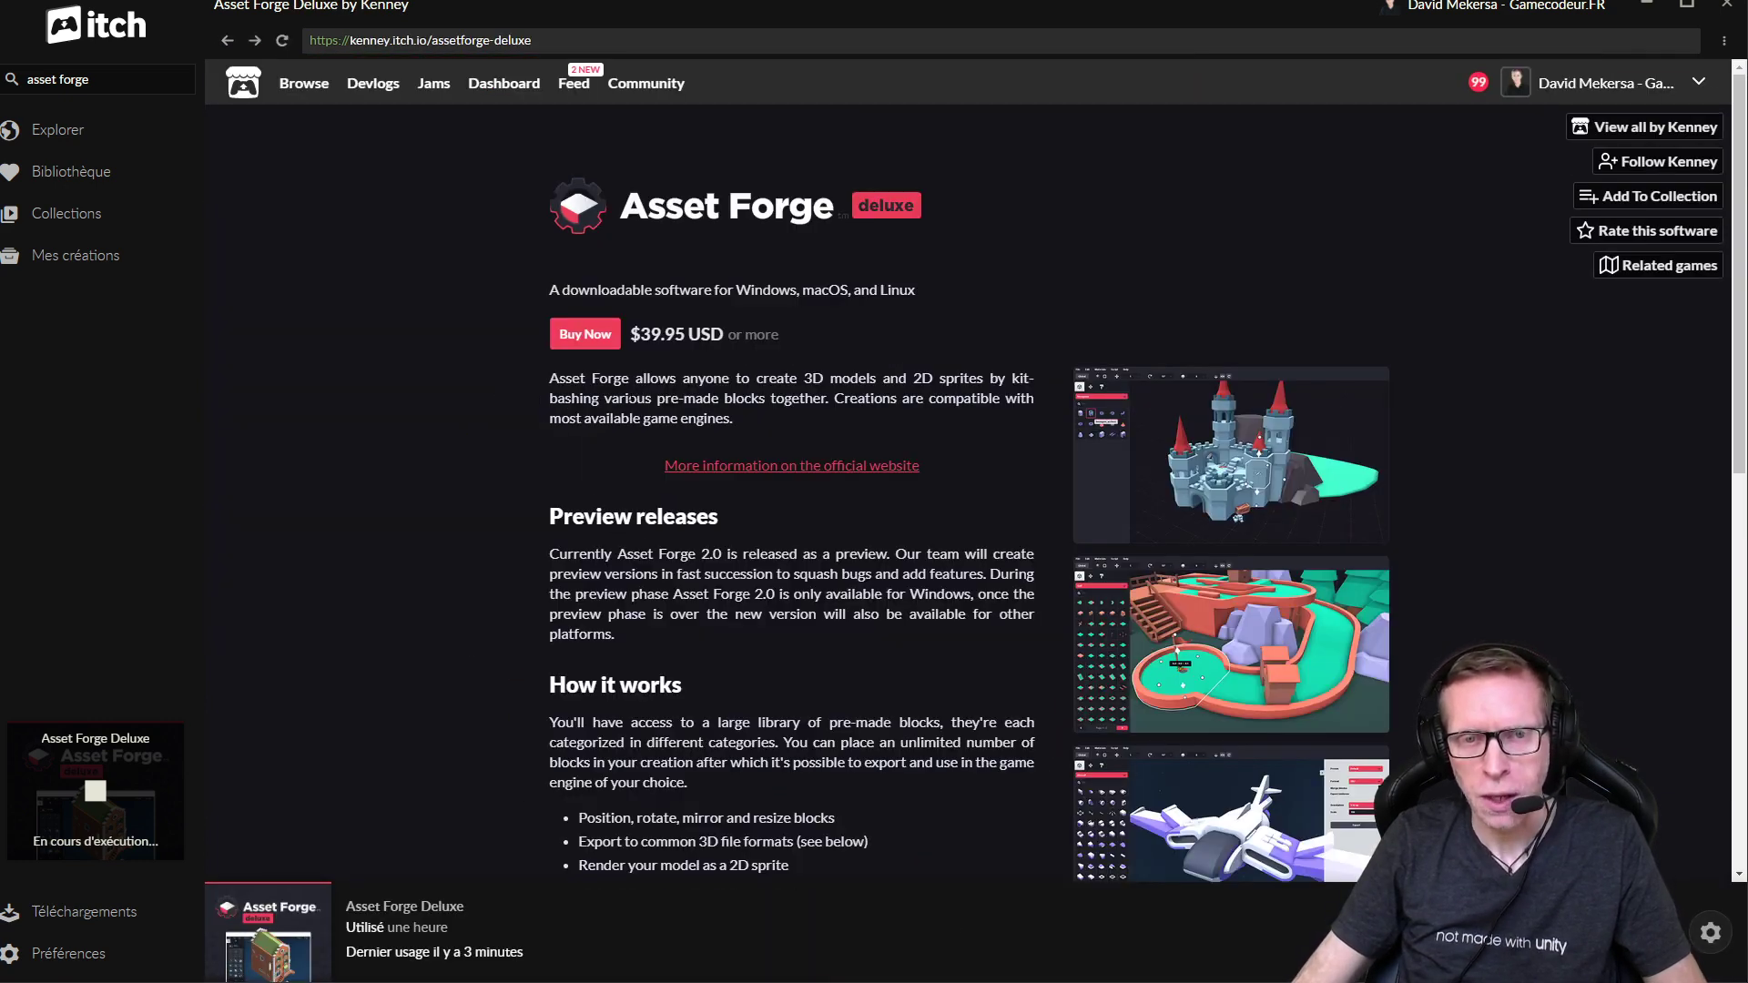
Step: Skim the store page, then minimize itch to bring Asset Forge forward
scroll(686, 569, down, 7)
scroll(708, 550, up, 7)
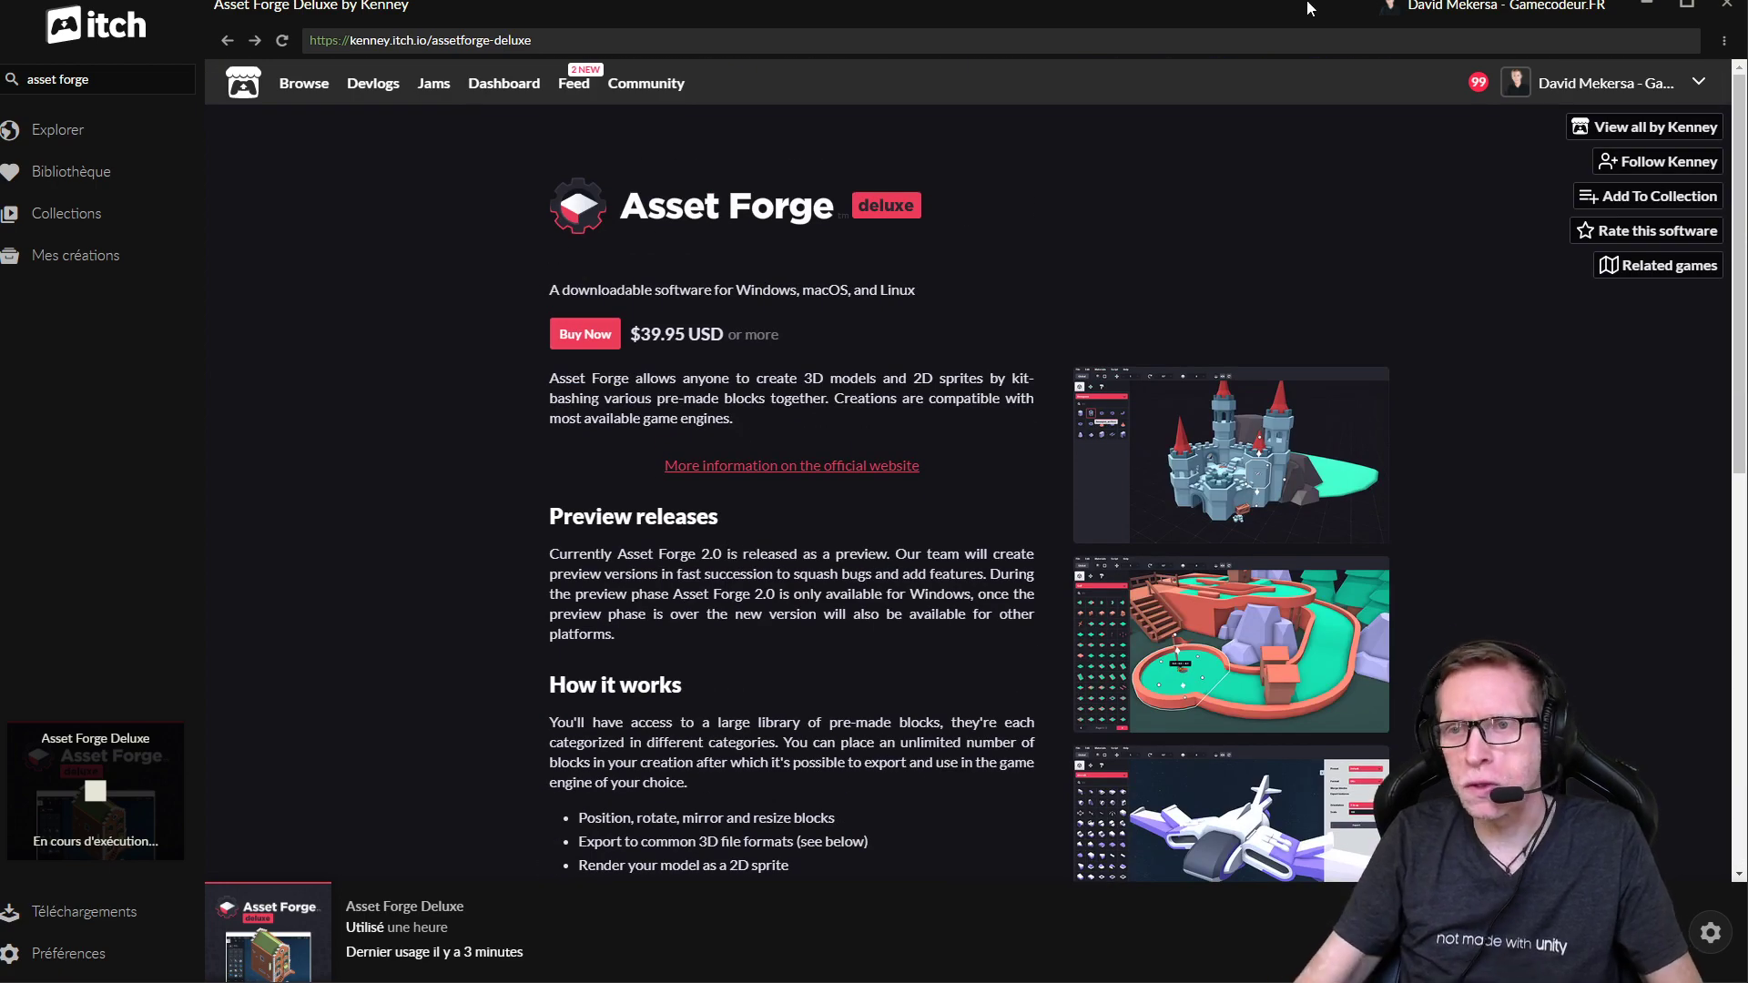
click(1643, 10)
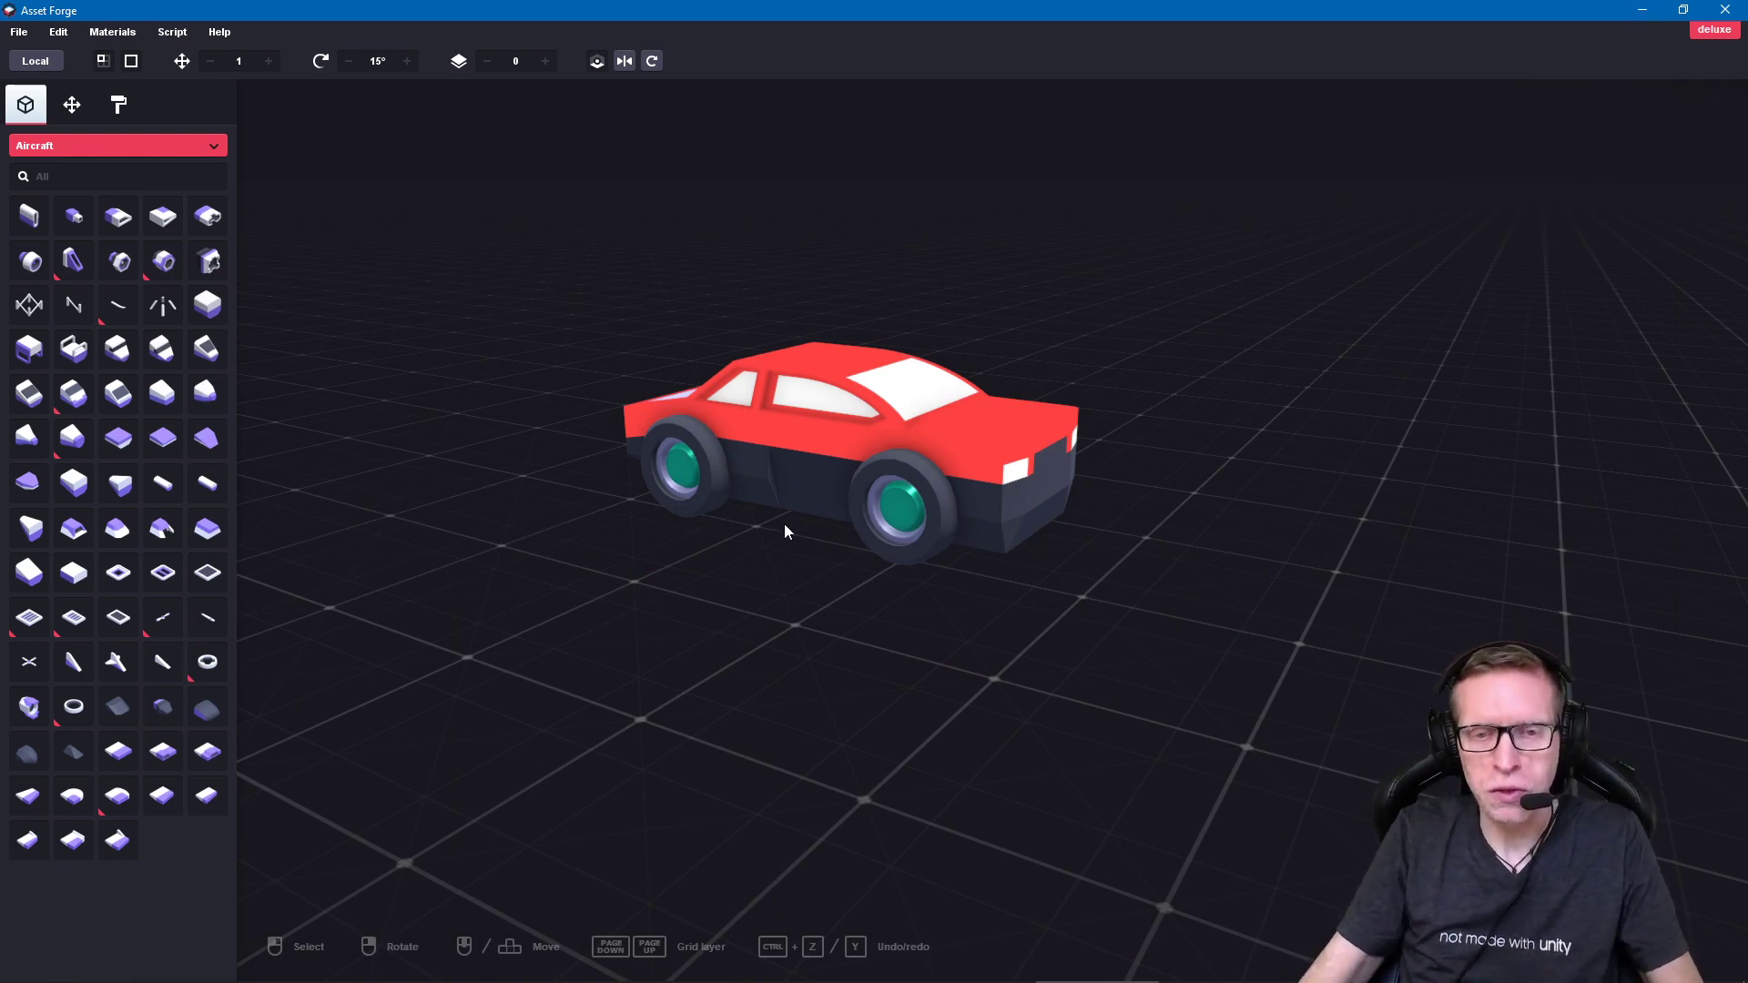
Step: Browse the block category list, keep Aircraft selected, and return to the itch page
click(77, 153)
scroll(87, 232, down, 1)
scroll(88, 236, down, 2)
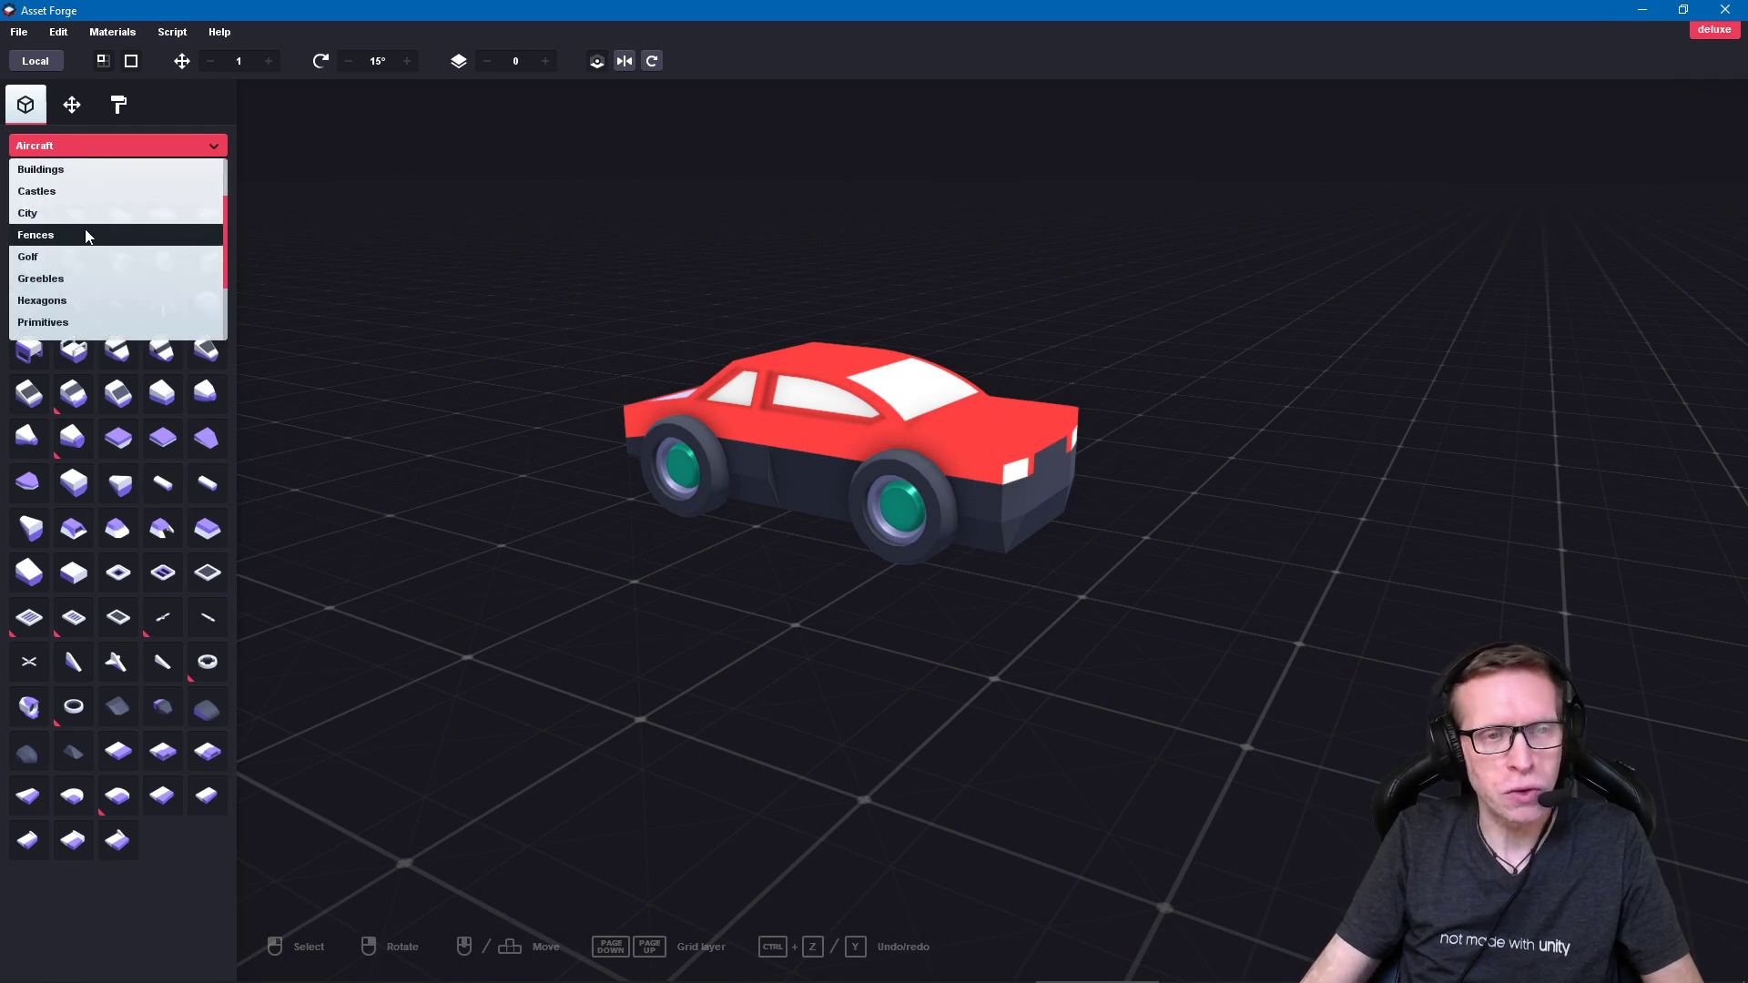
scroll(88, 235, down, 3)
scroll(89, 232, down, 3)
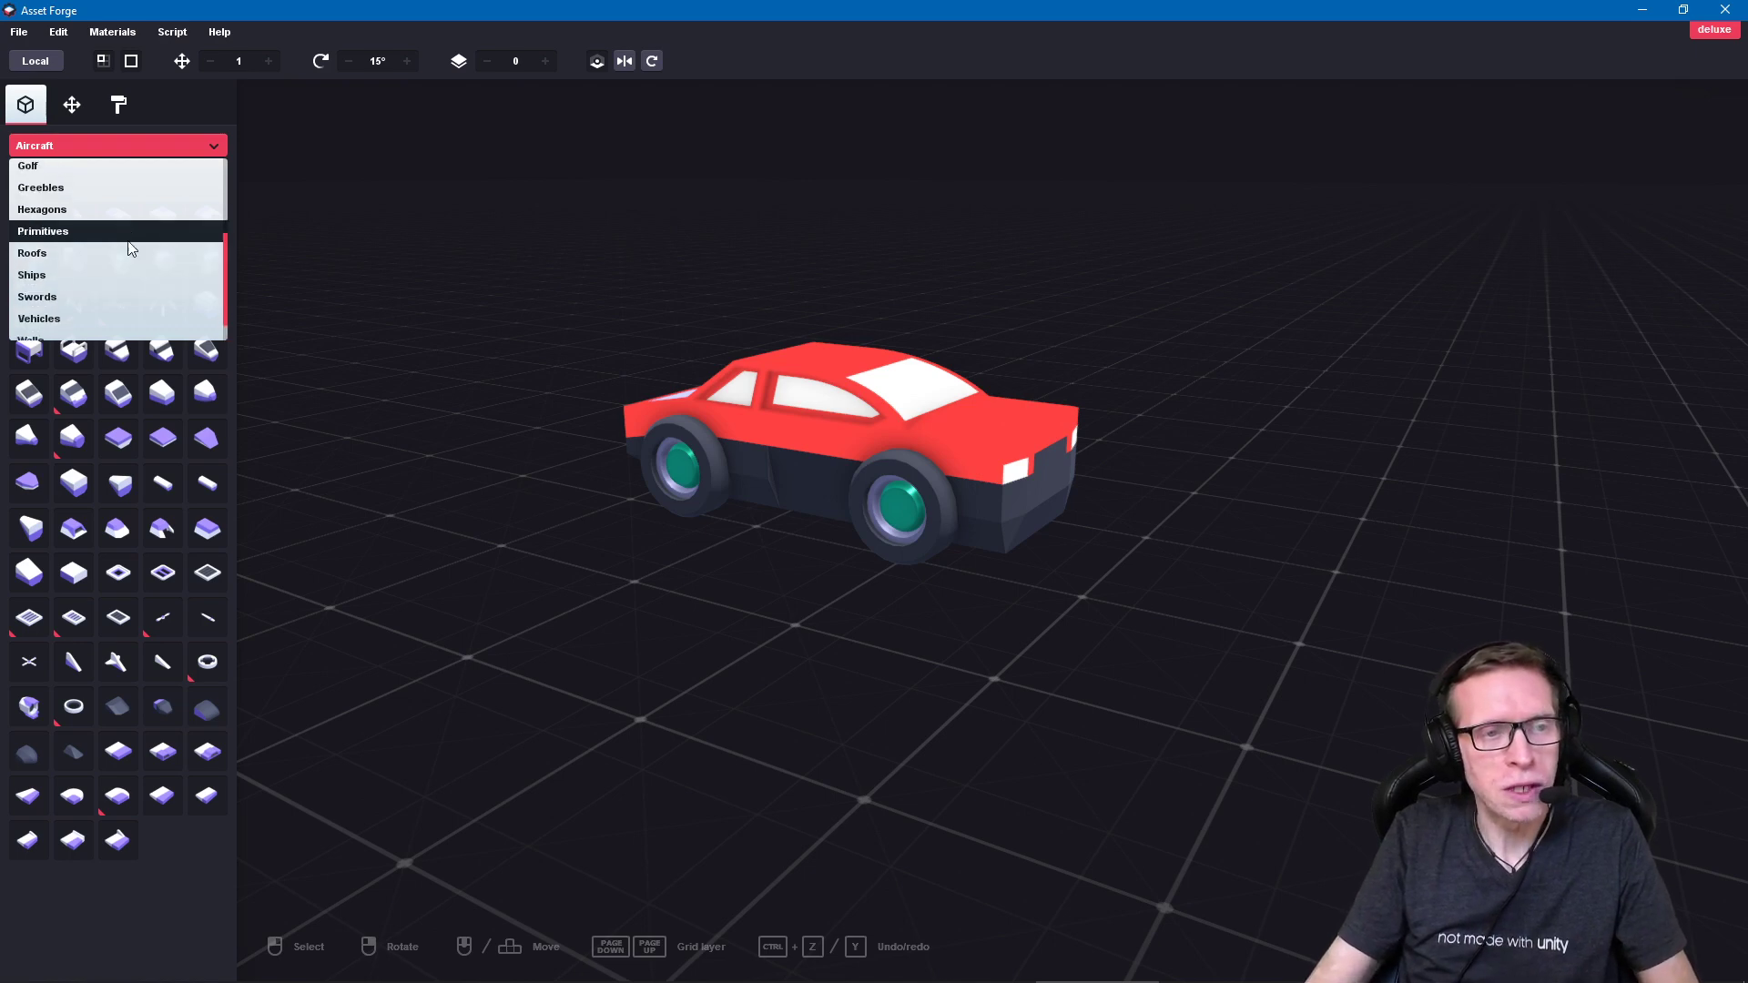
scroll(118, 228, up, 5)
scroll(100, 211, up, 1)
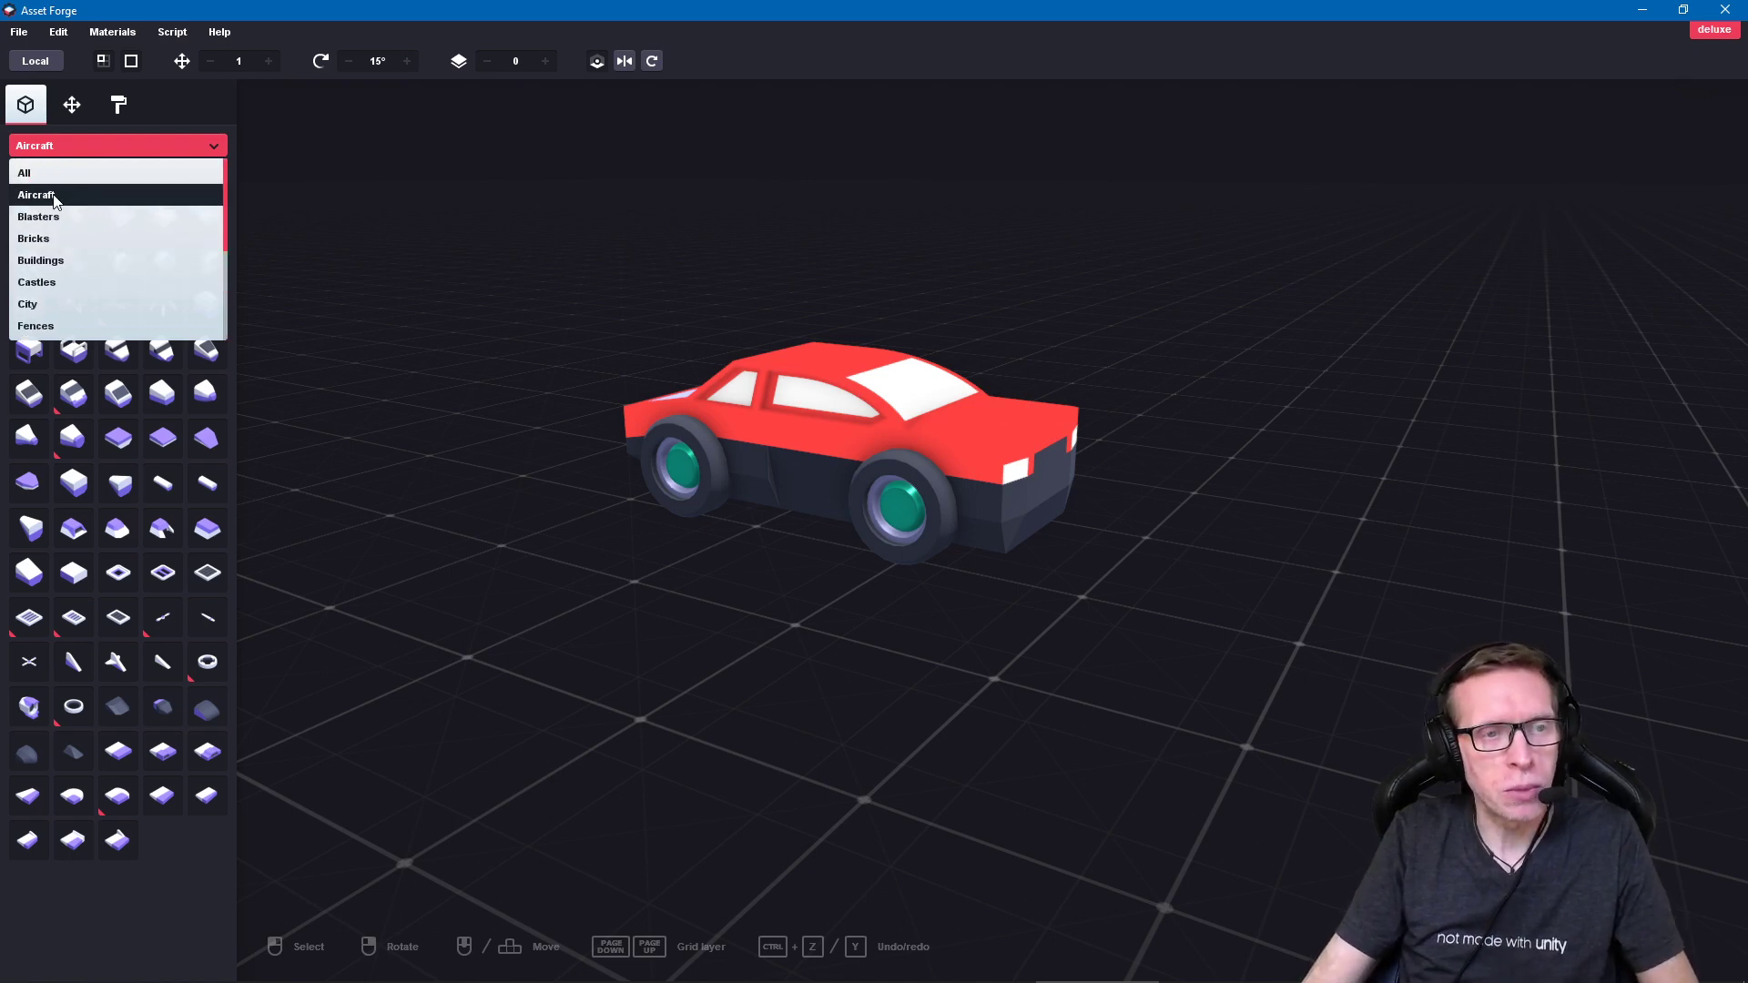
click(54, 202)
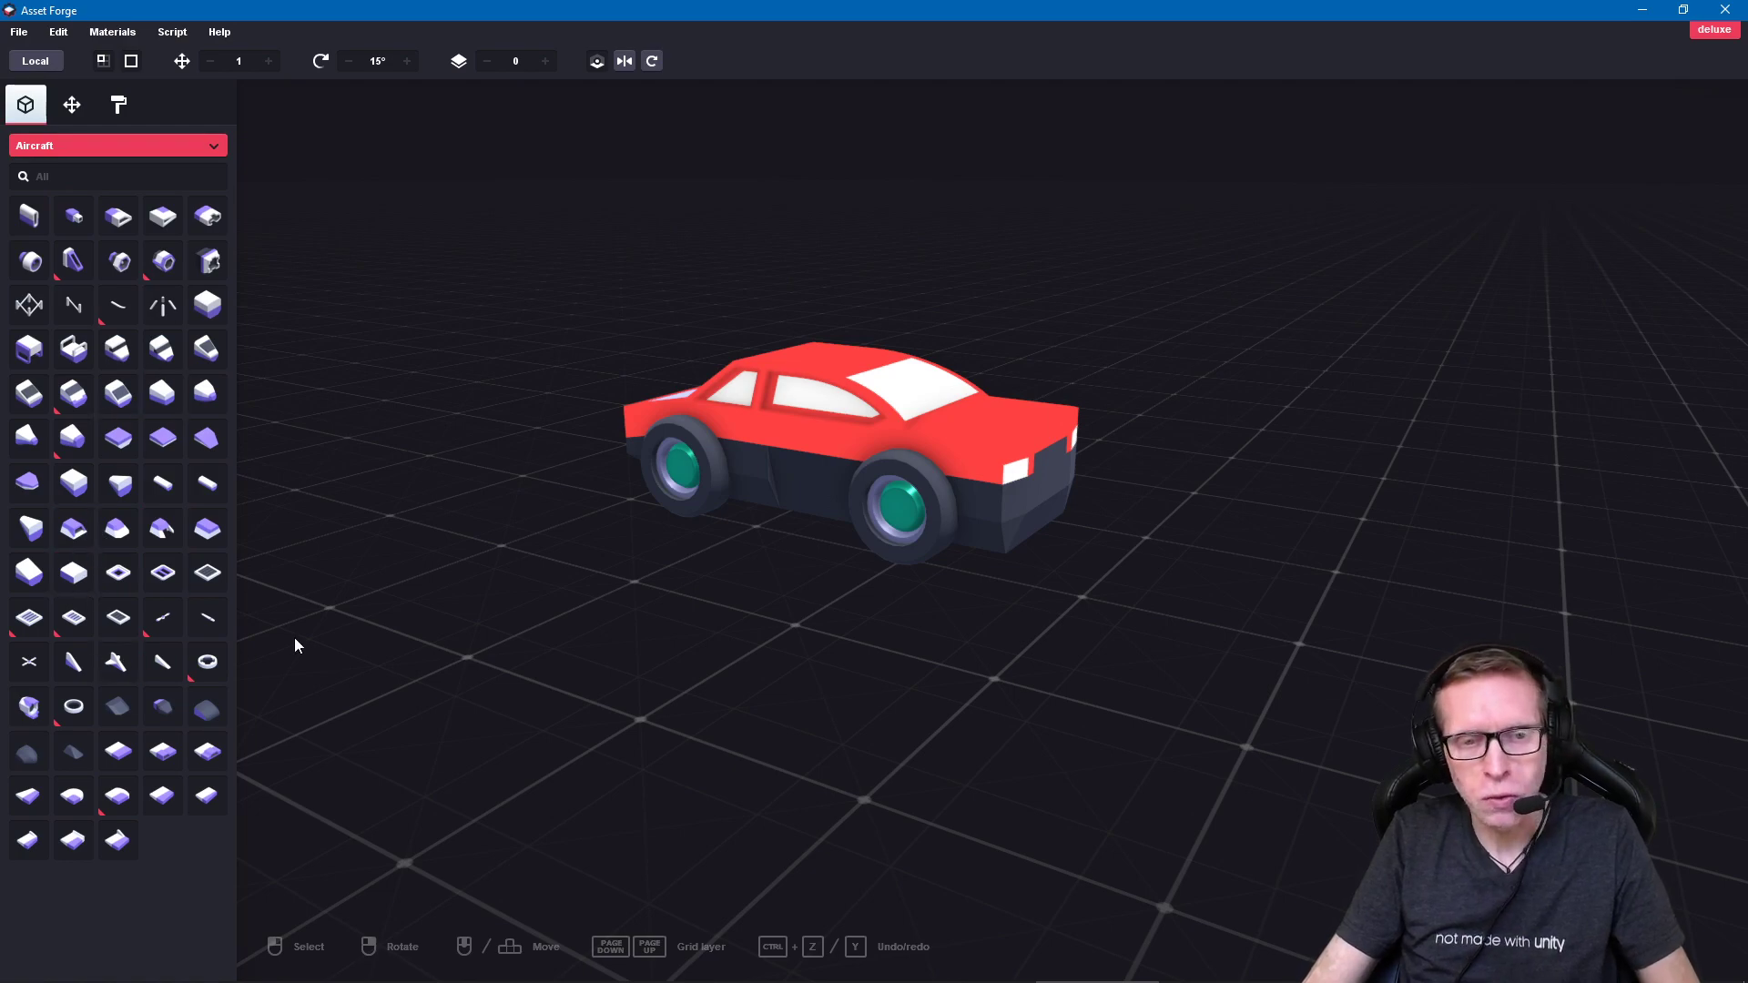
key(alt+Tab)
Step: Page through the store gallery from the airplane screenshot, then return to Asset Forge
scroll(1231, 521, down, 2)
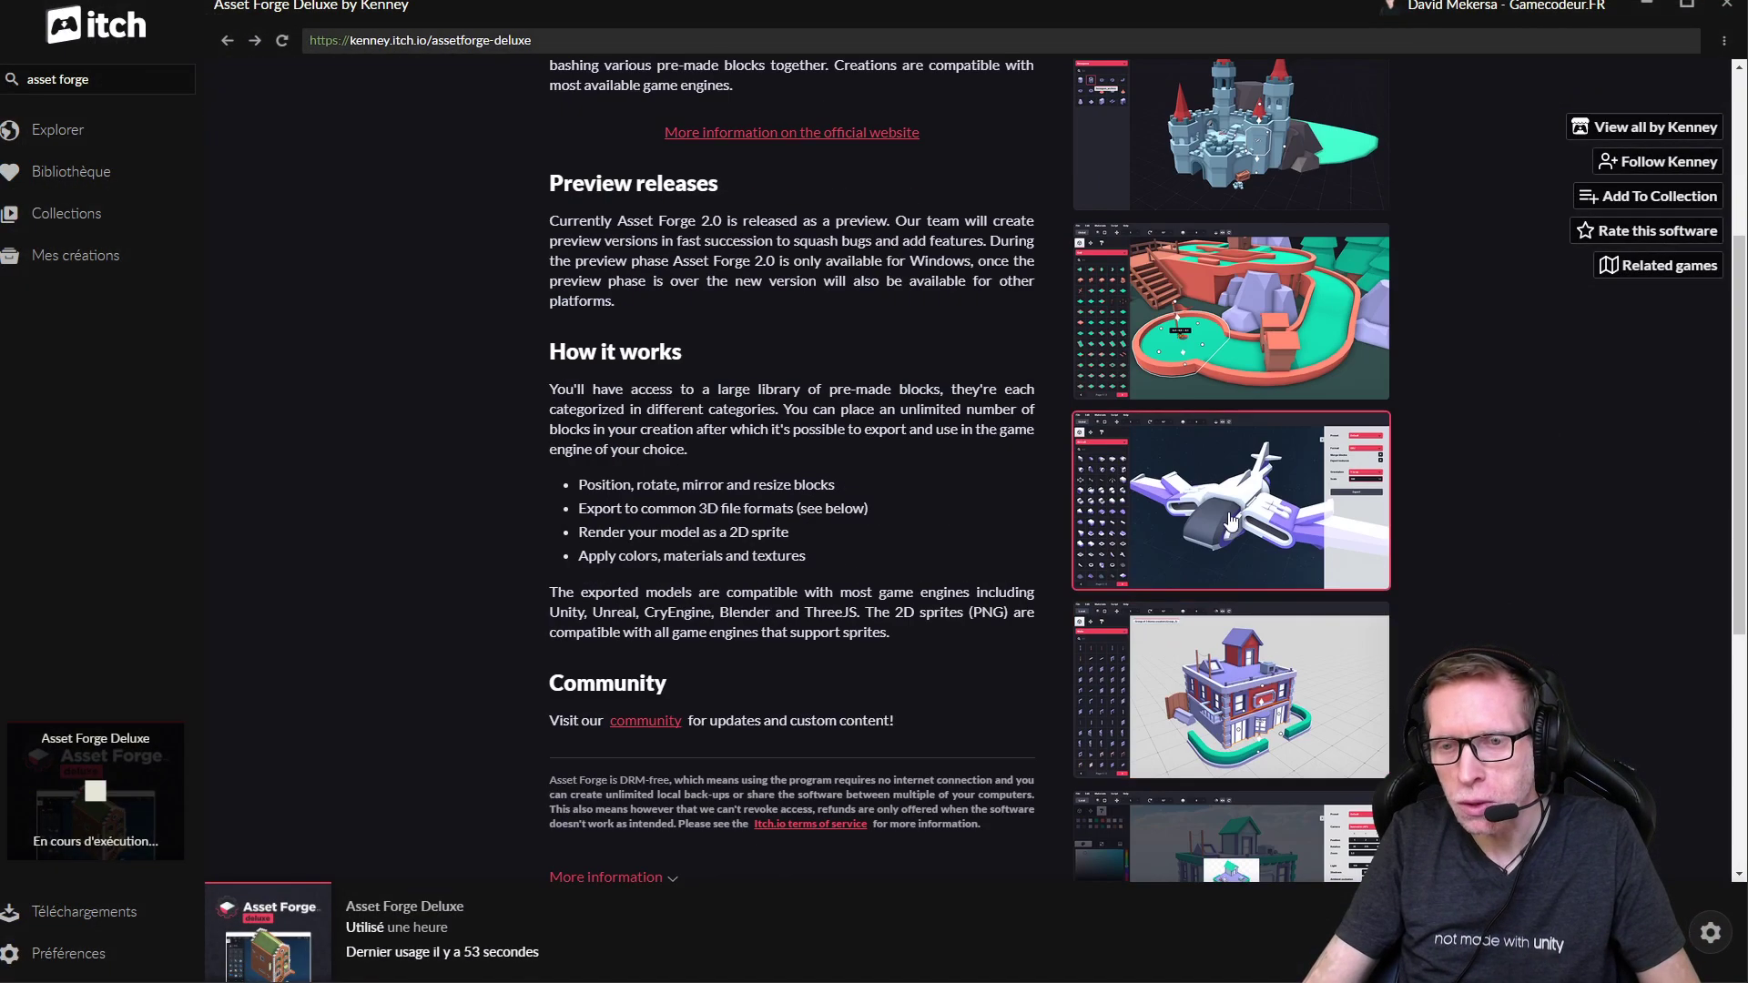
click(1230, 519)
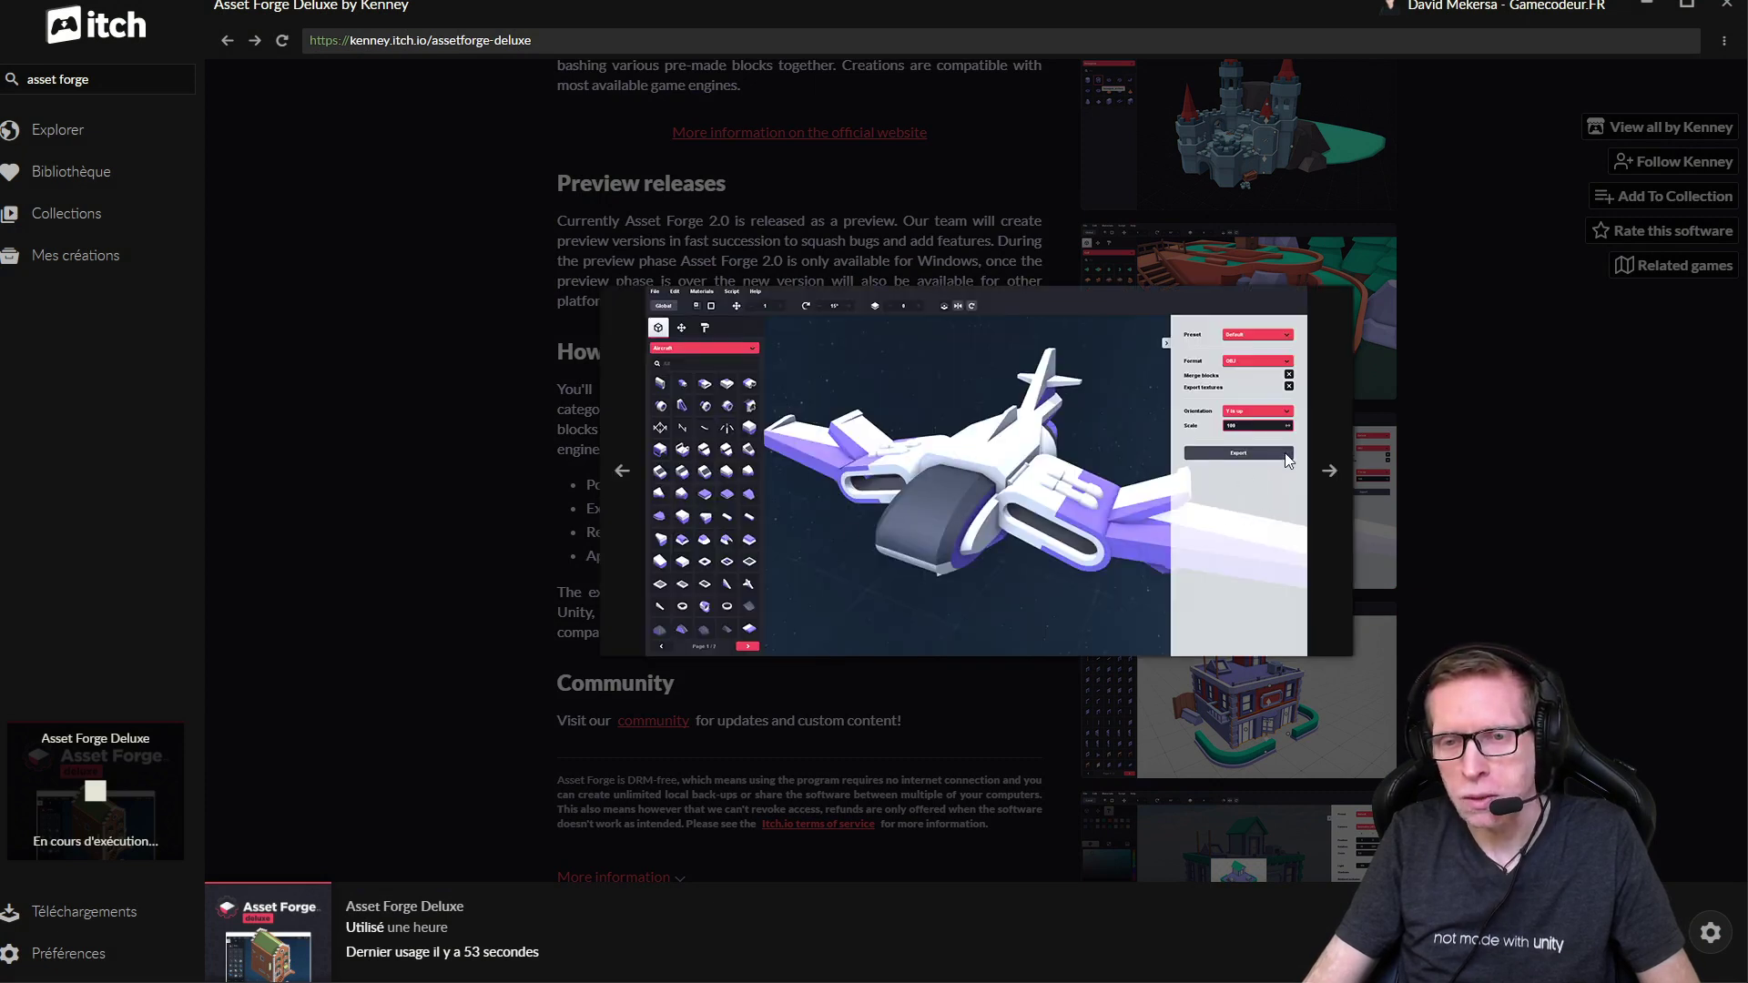
click(1328, 473)
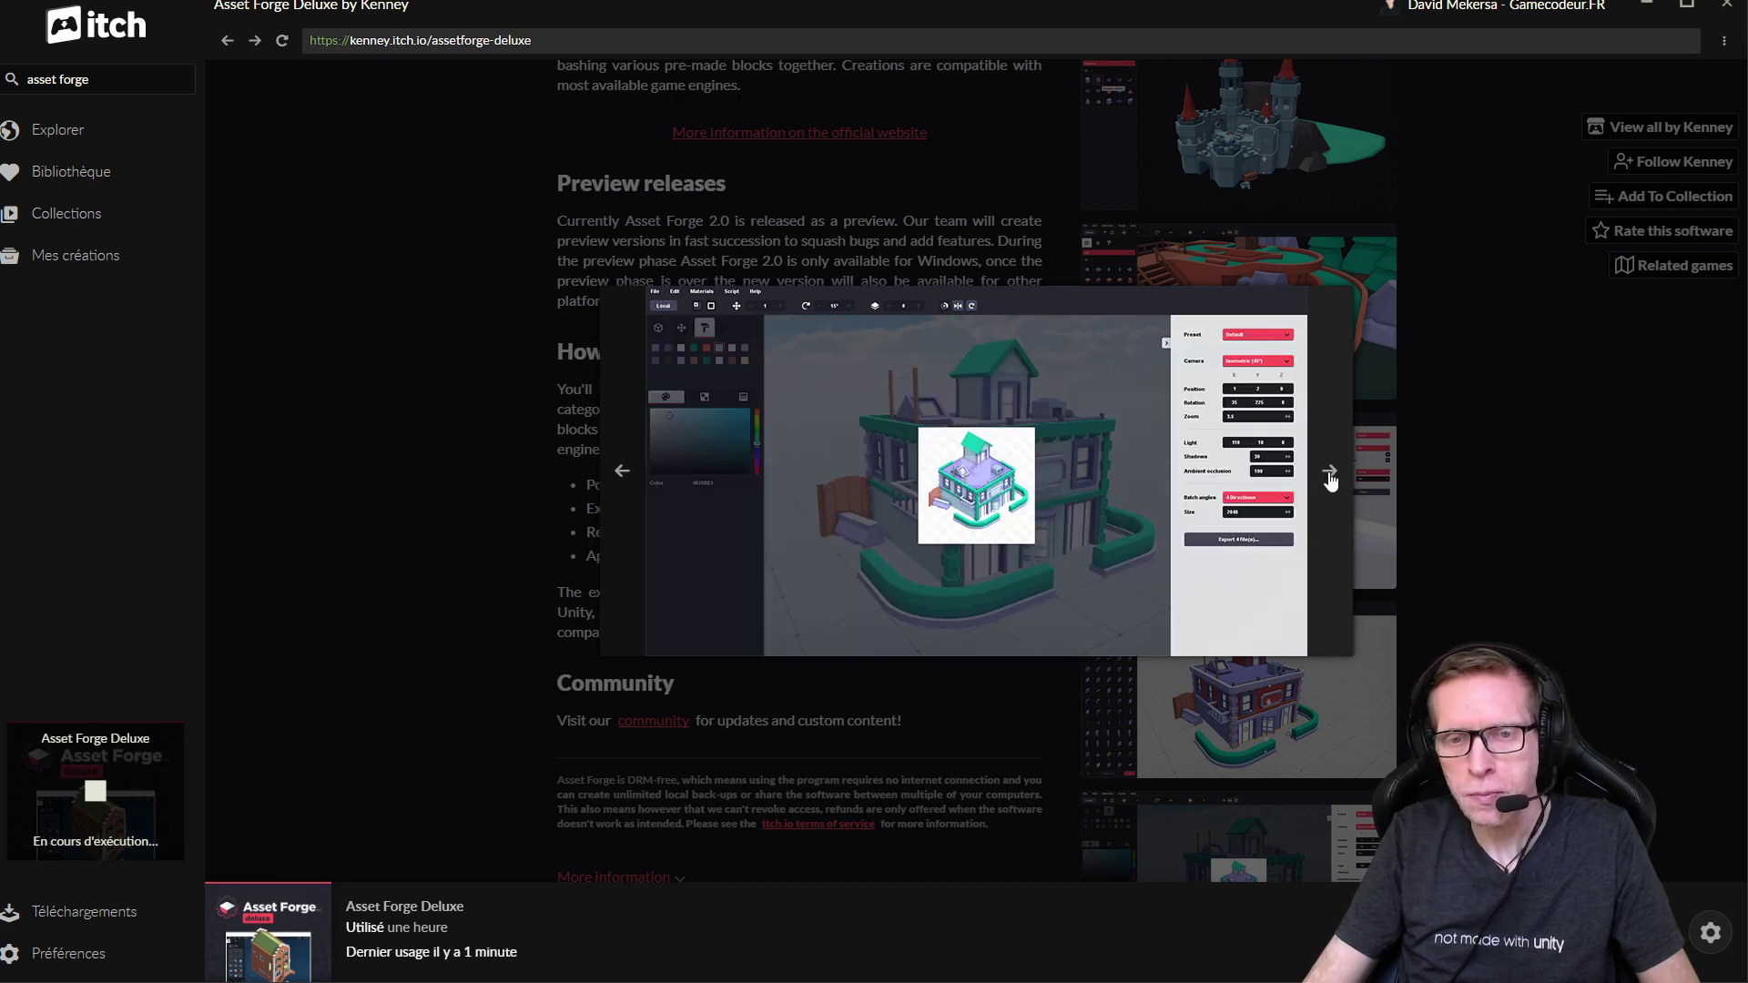
click(1329, 474)
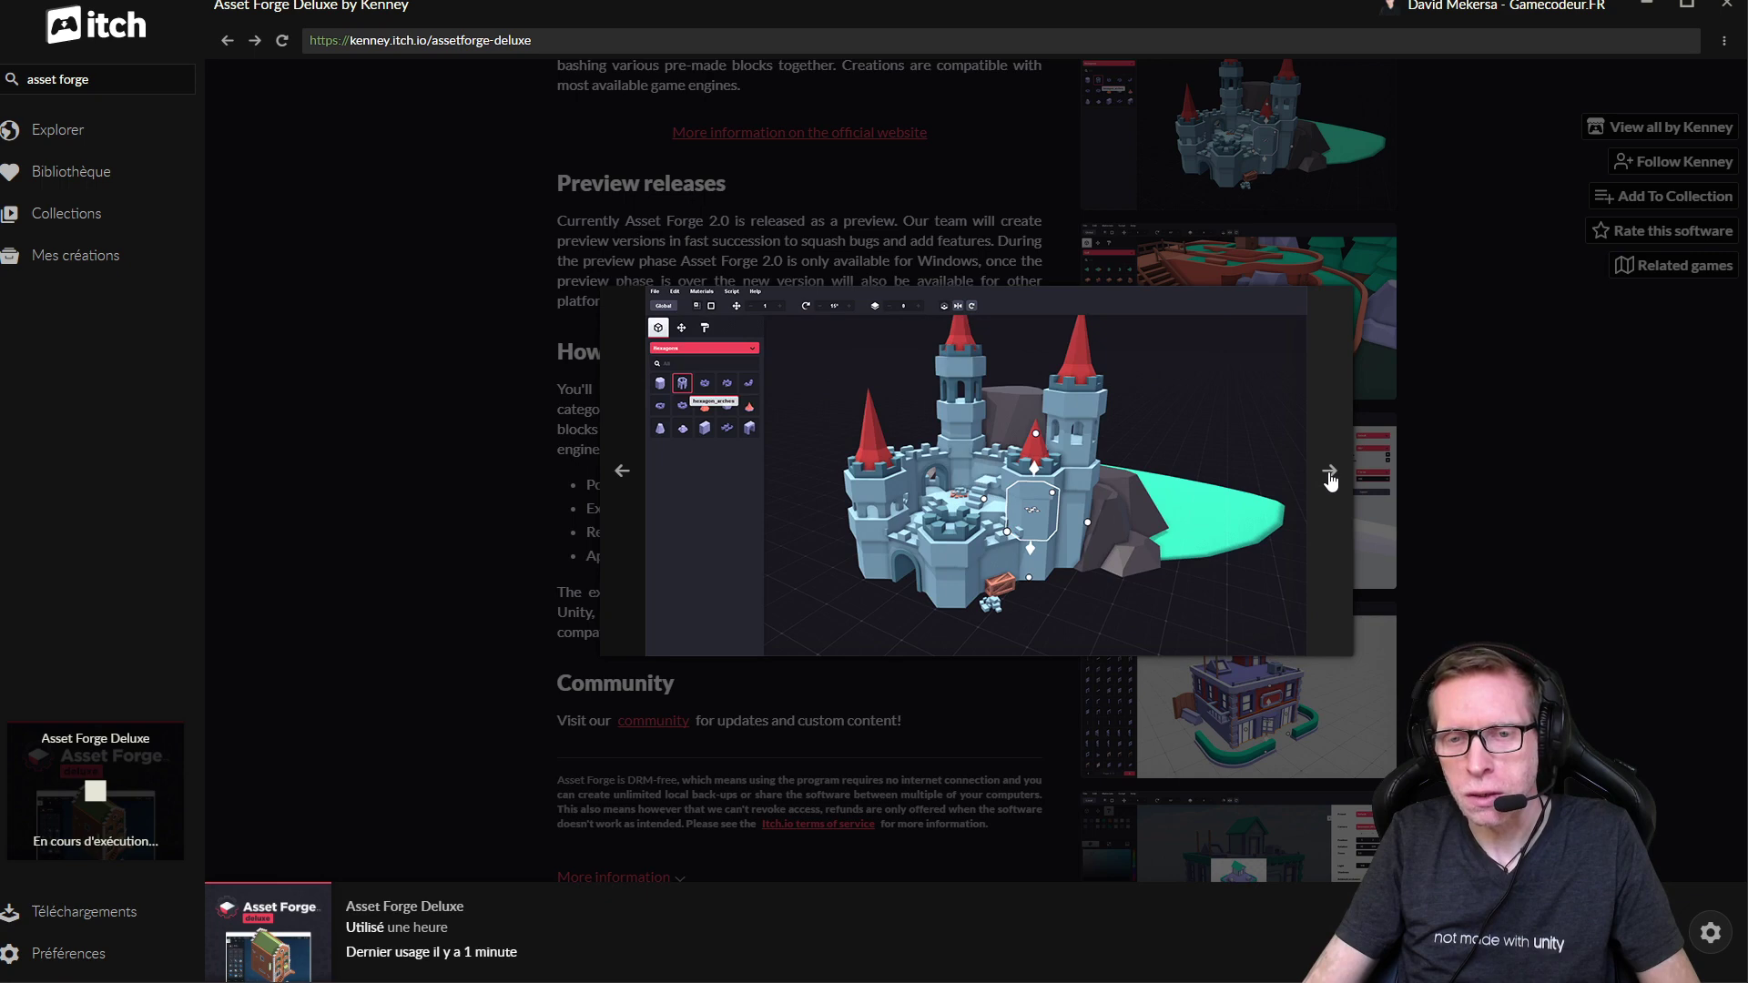
click(1330, 474)
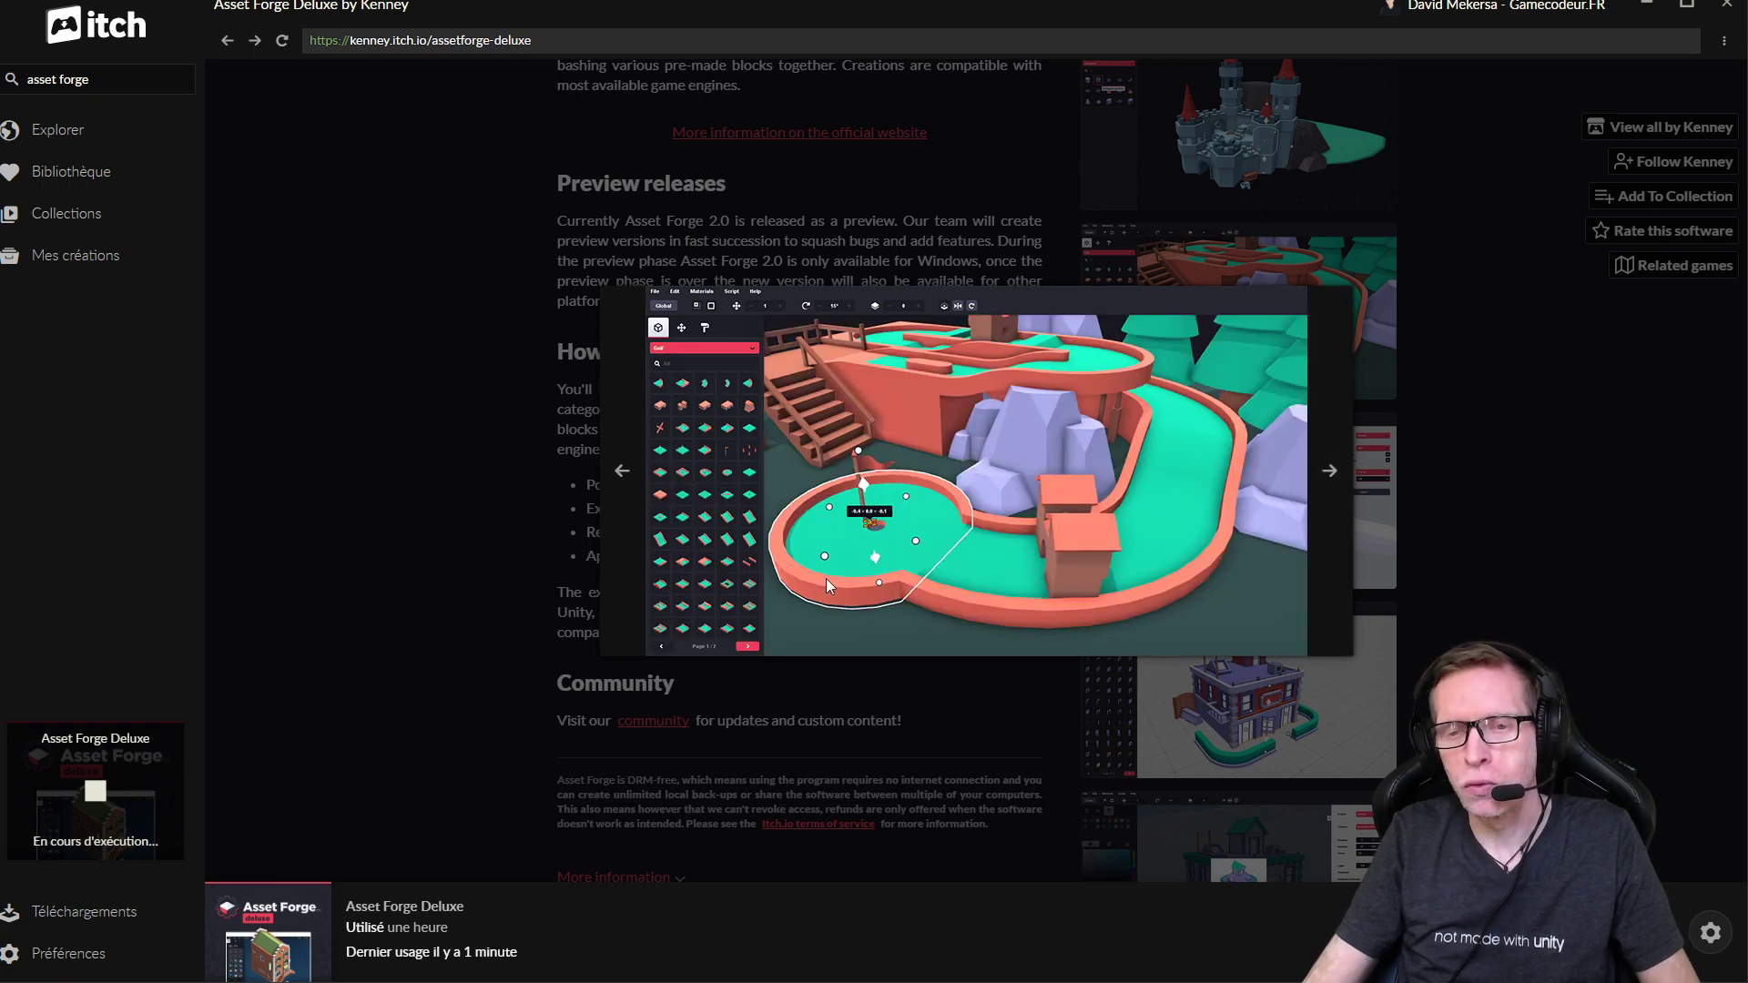
key(alt+Tab)
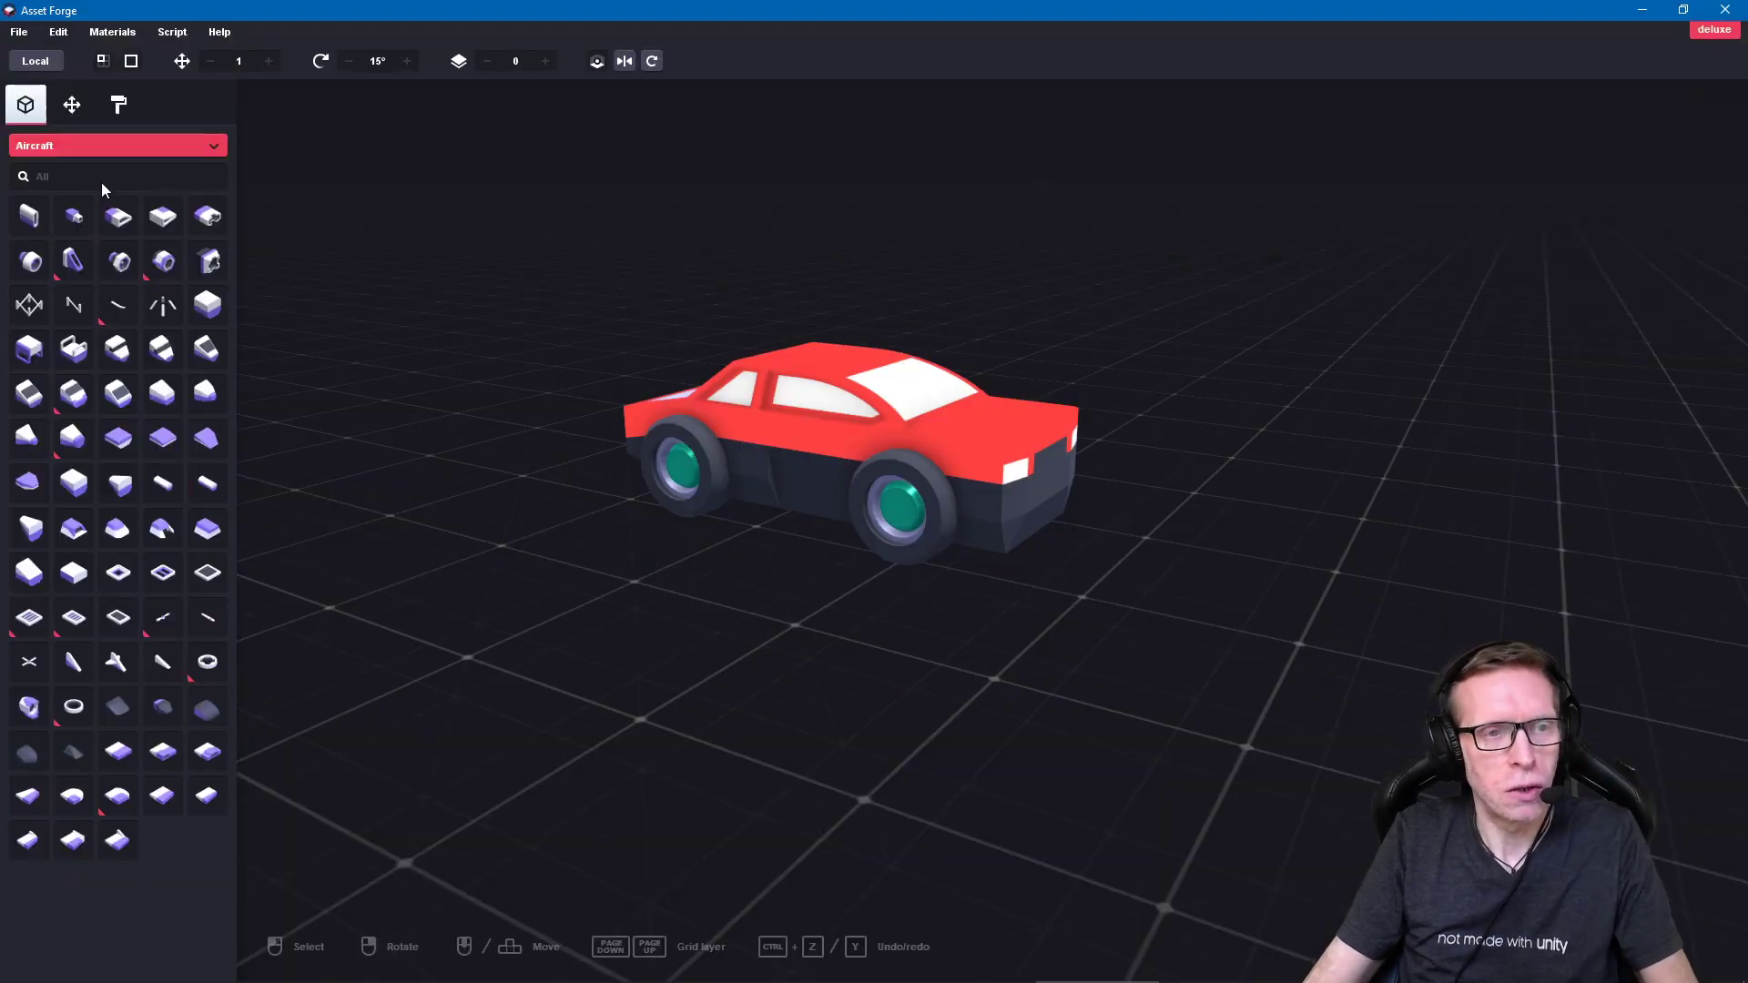
Step: Switch the parts palette to the Vehicles category
click(64, 148)
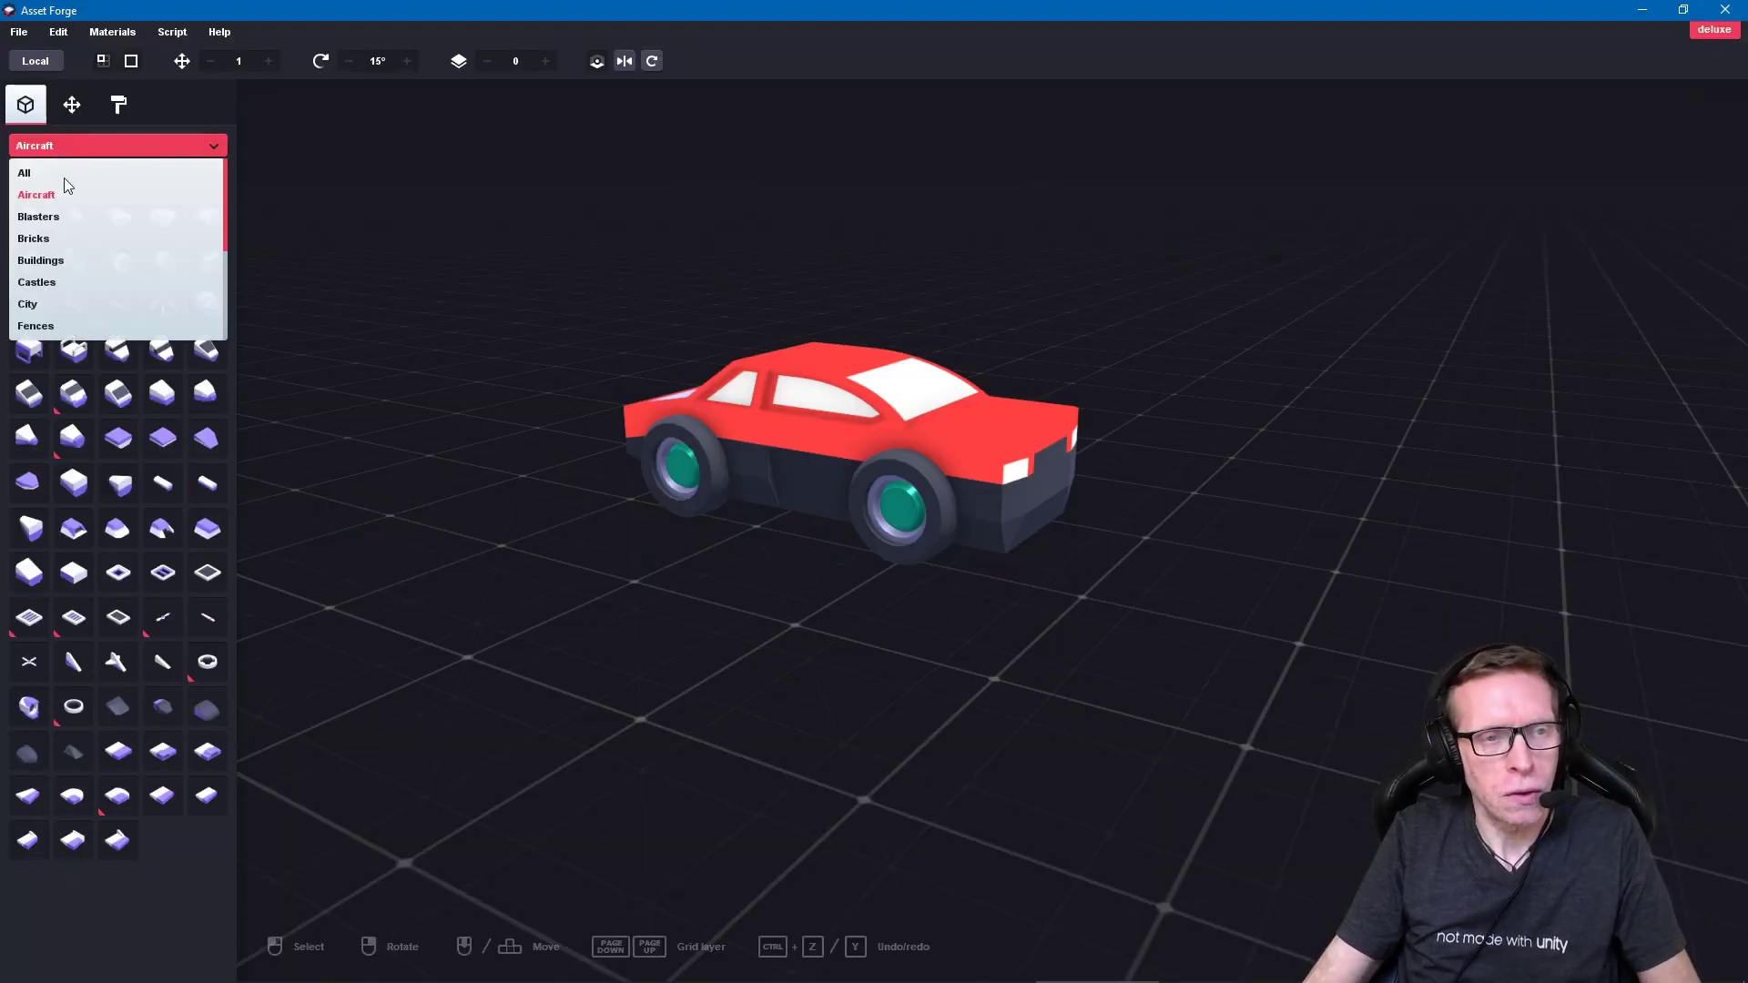
scroll(96, 283, down, 2)
scroll(97, 291, down, 3)
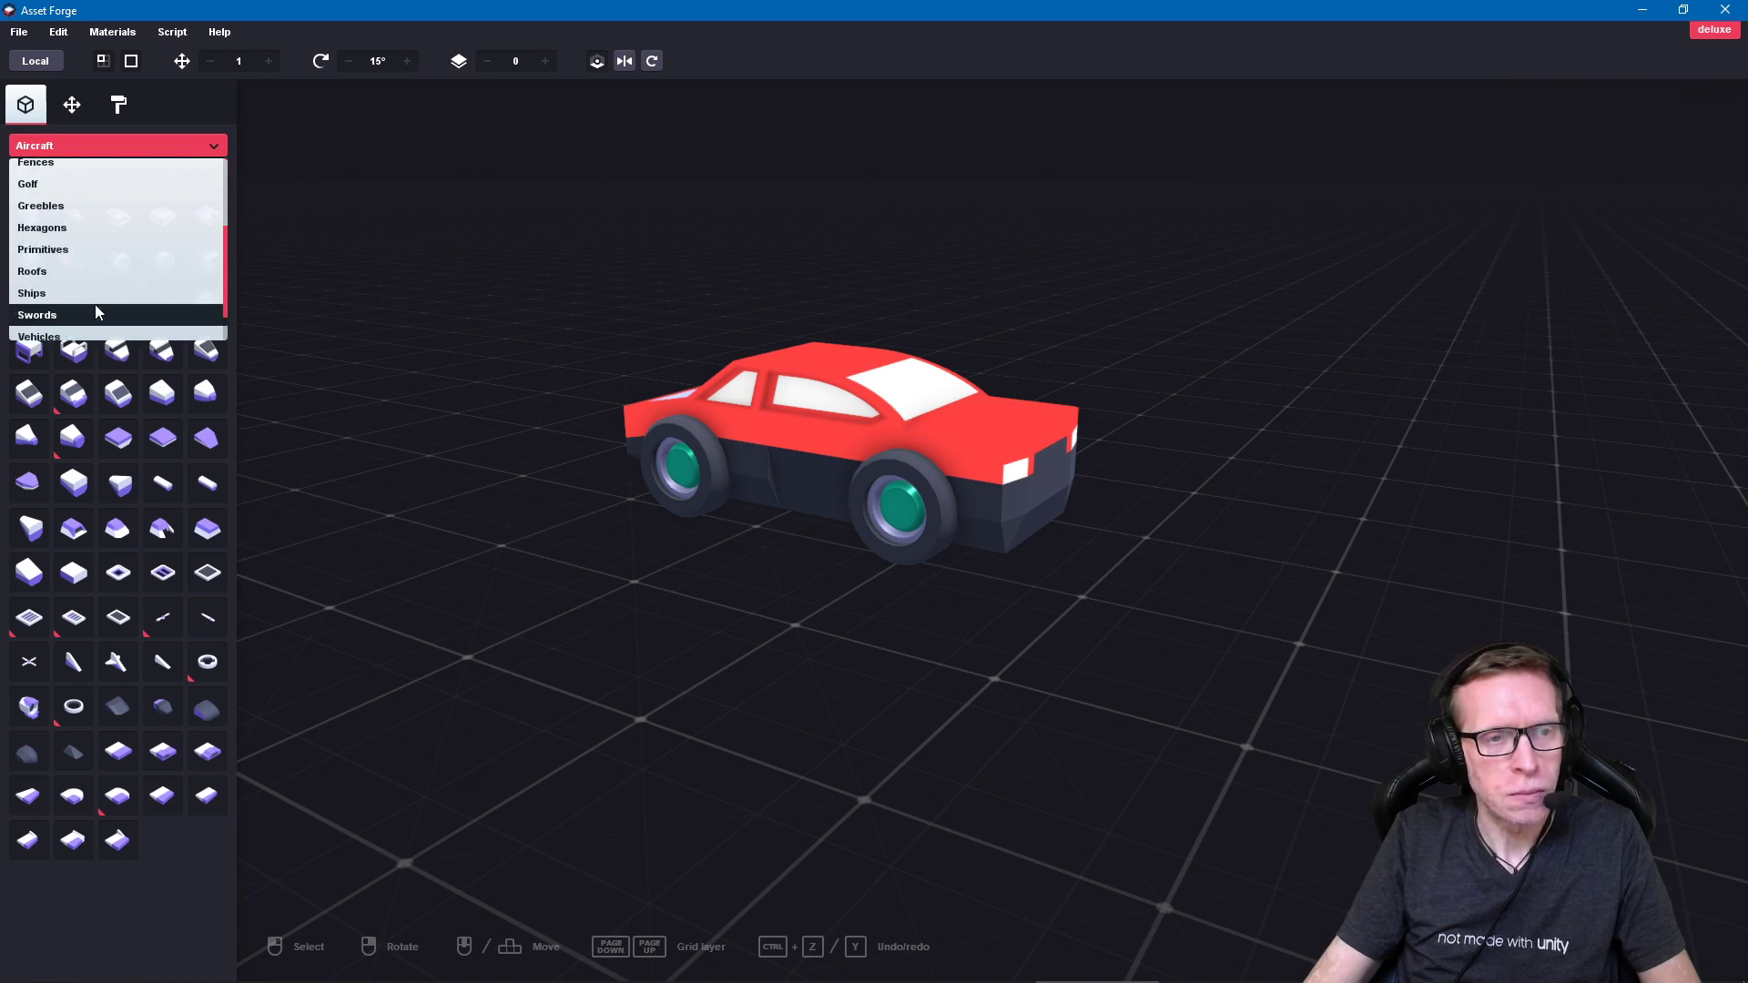
scroll(95, 304, down, 2)
scroll(55, 286, down, 2)
click(55, 284)
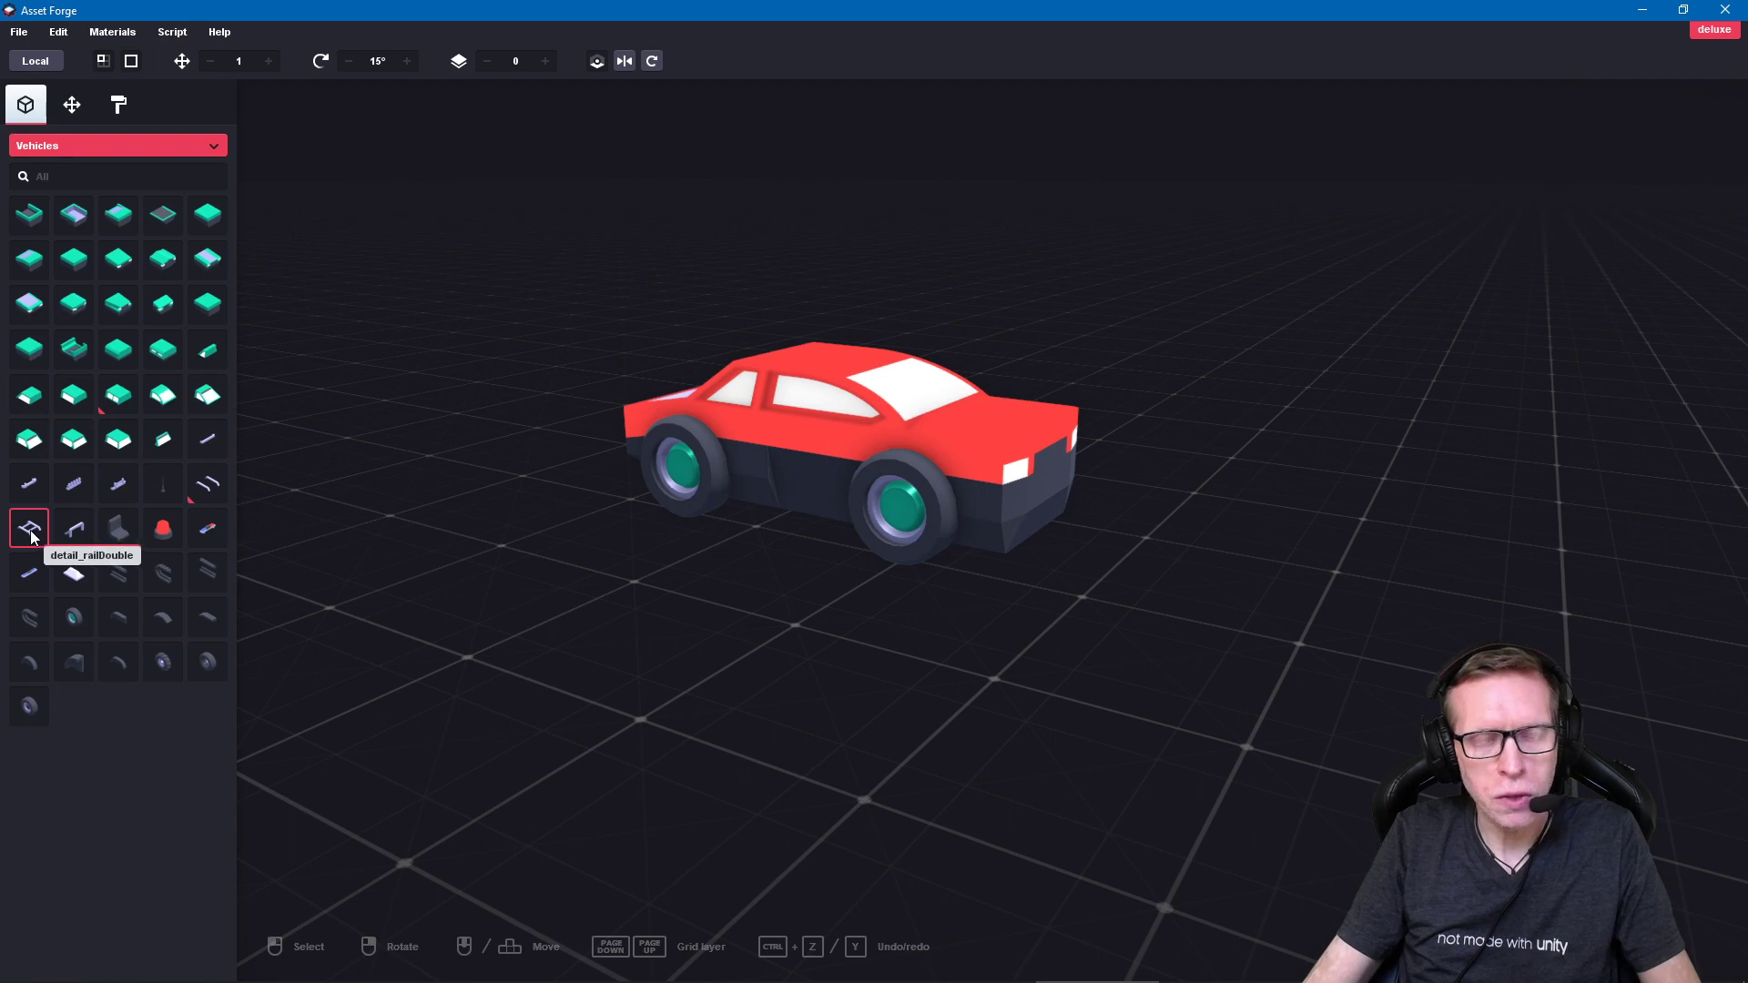
mouse_move(726, 672)
right_down()
mouse_move(734, 624)
mouse_move(813, 643)
right_up()
Step: Place the detail_railDouble roof rack on the car and lower it onto the roof
click(41, 537)
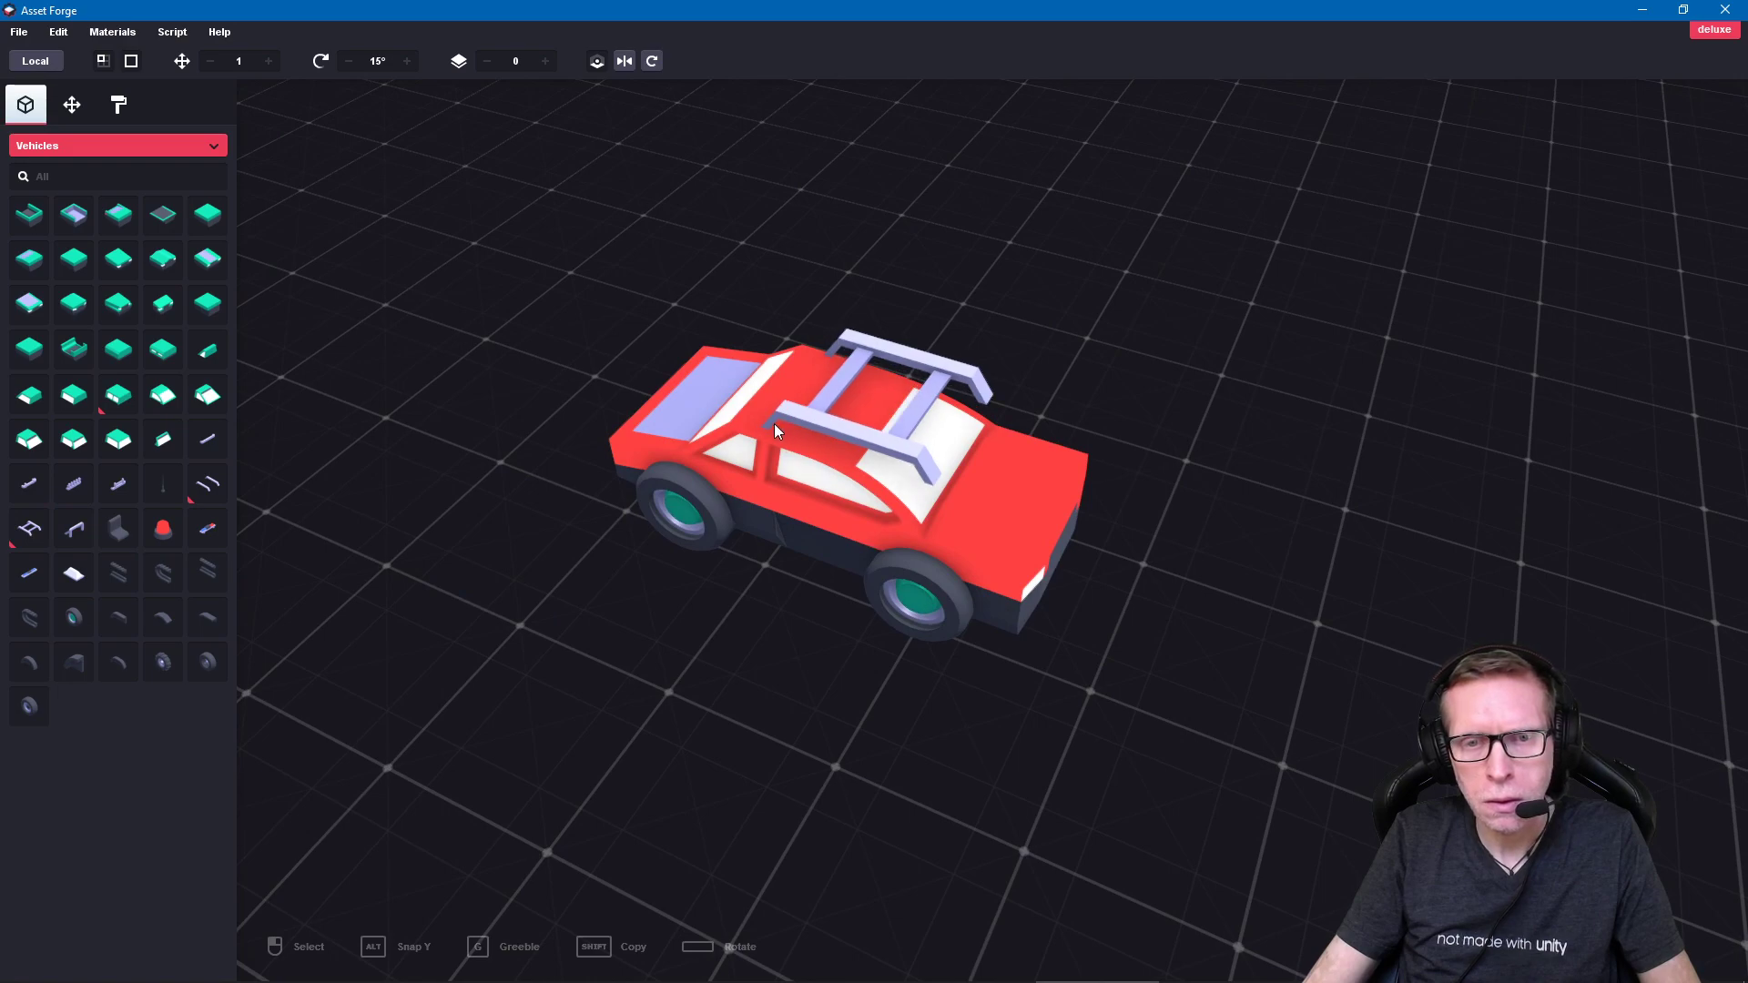
click(774, 423)
click(823, 440)
mouse_move(821, 441)
right_down()
mouse_move(784, 588)
mouse_move(599, 613)
mouse_move(721, 516)
mouse_move(892, 572)
mouse_move(1013, 523)
right_up()
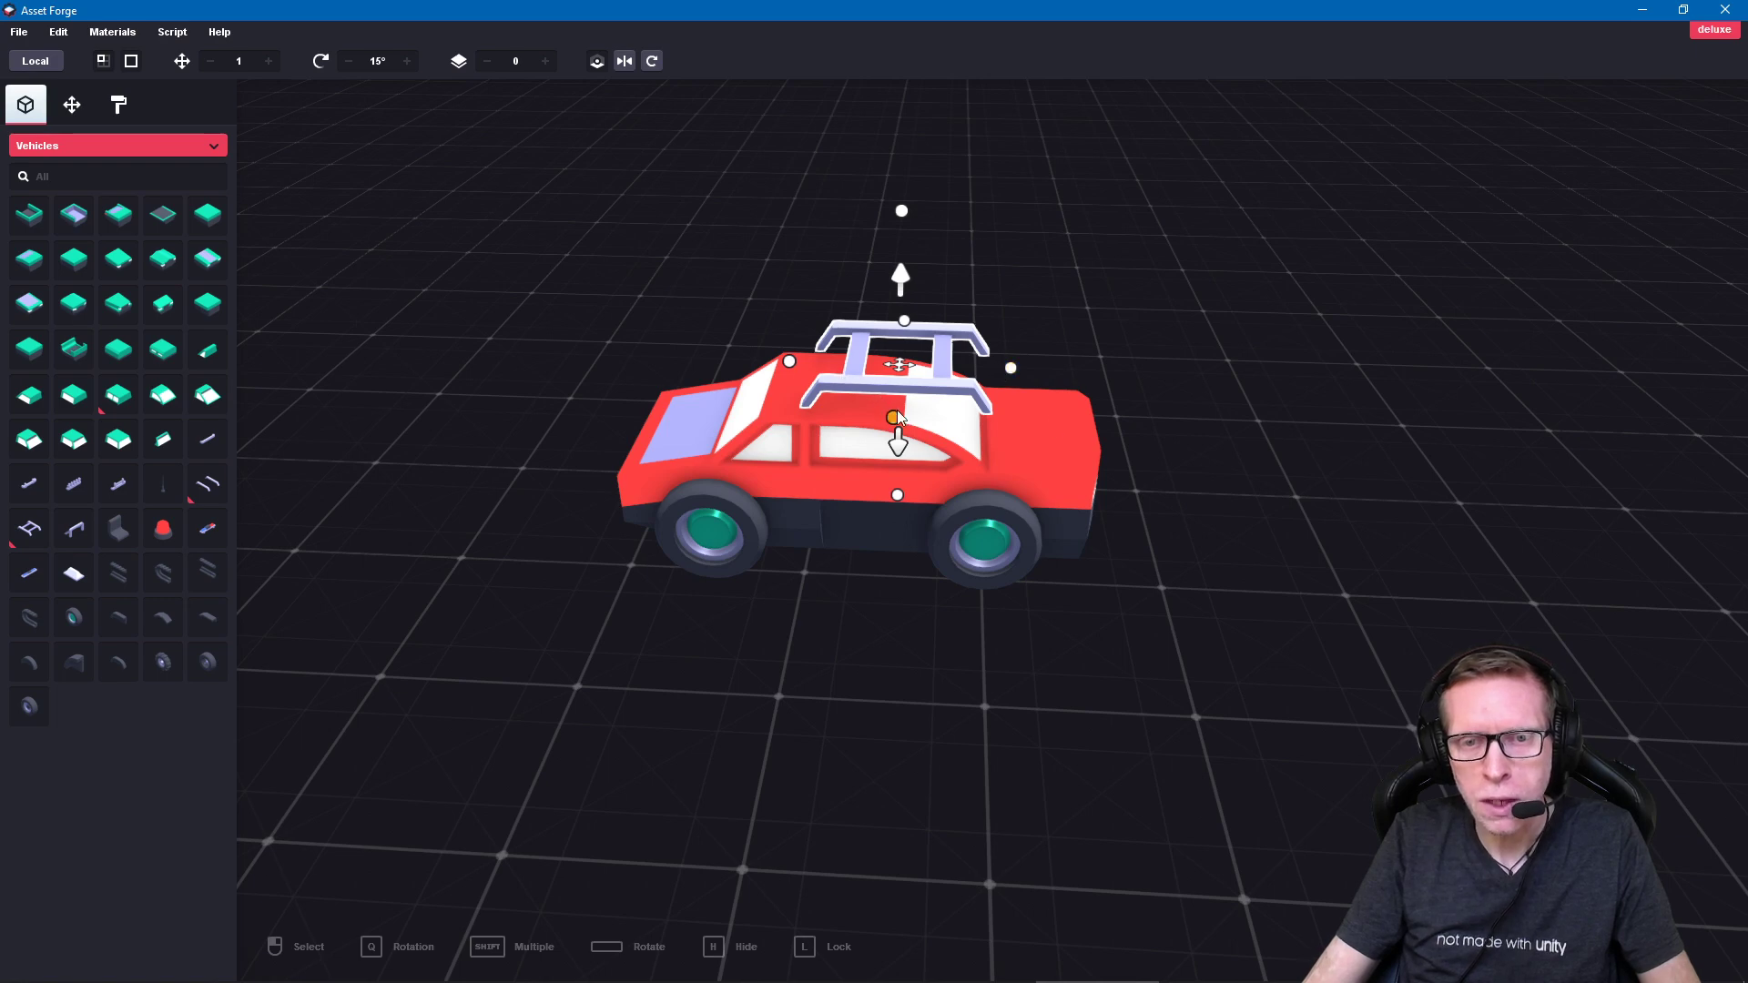
right_drag(857, 643, 828, 734)
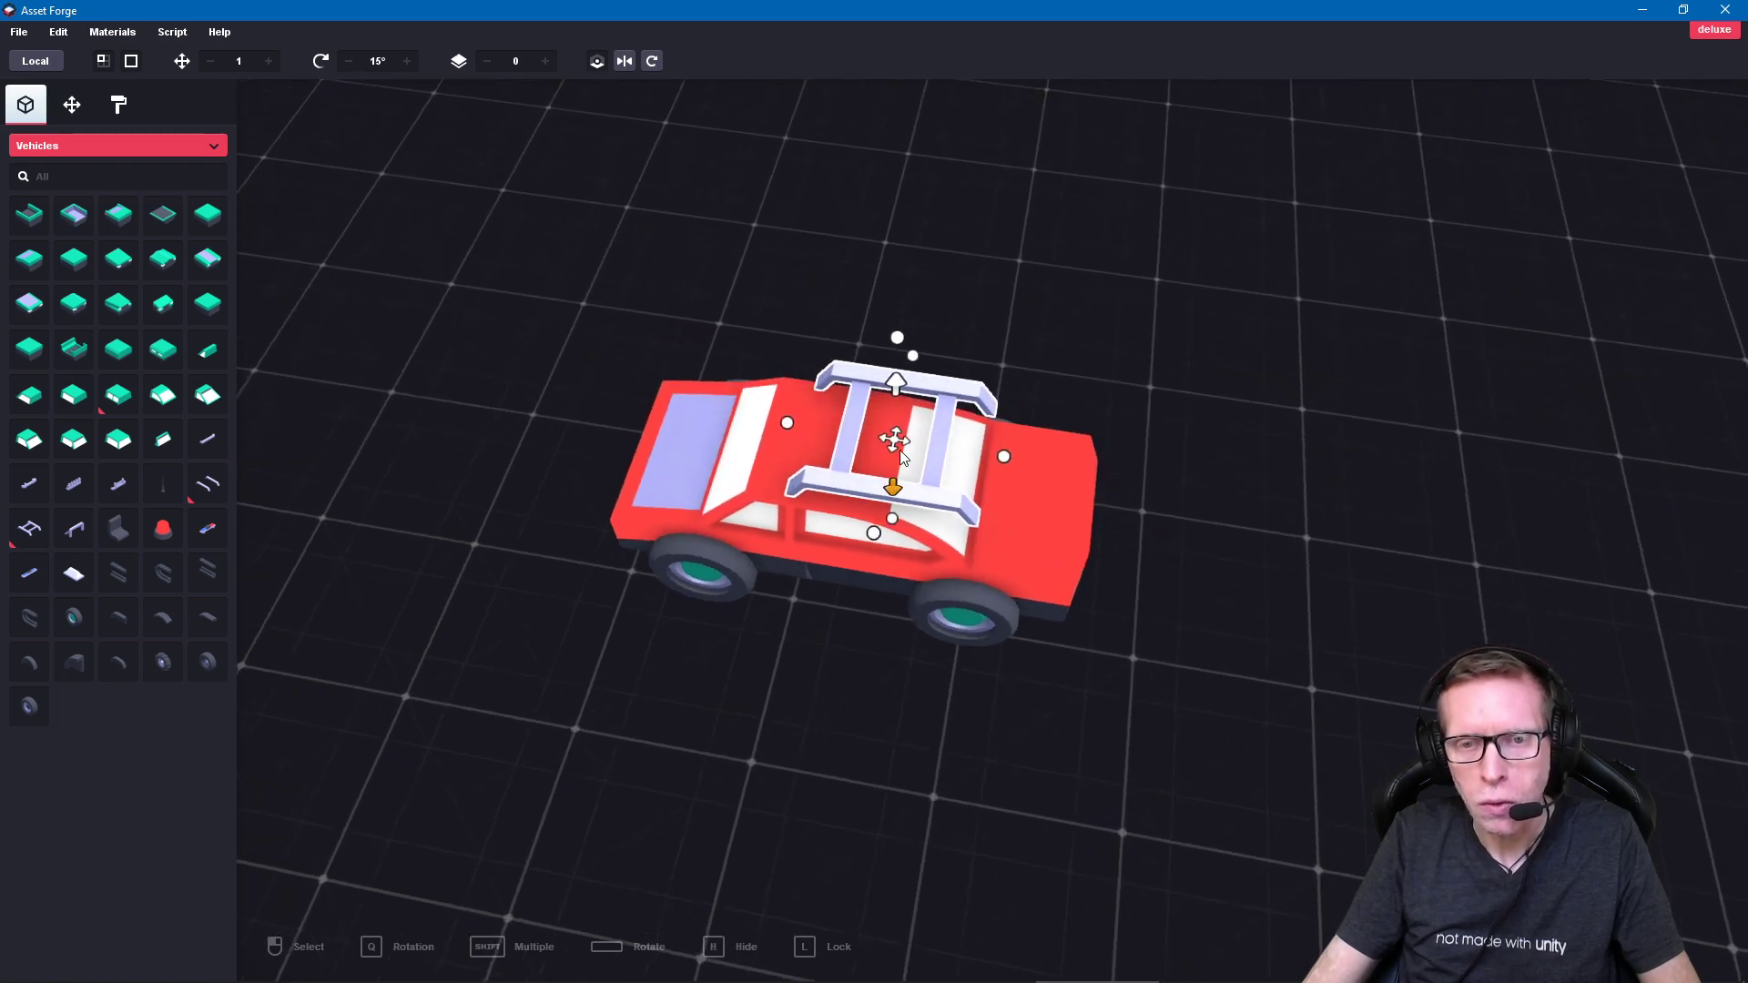
drag(898, 442, 862, 441)
drag(967, 451, 916, 455)
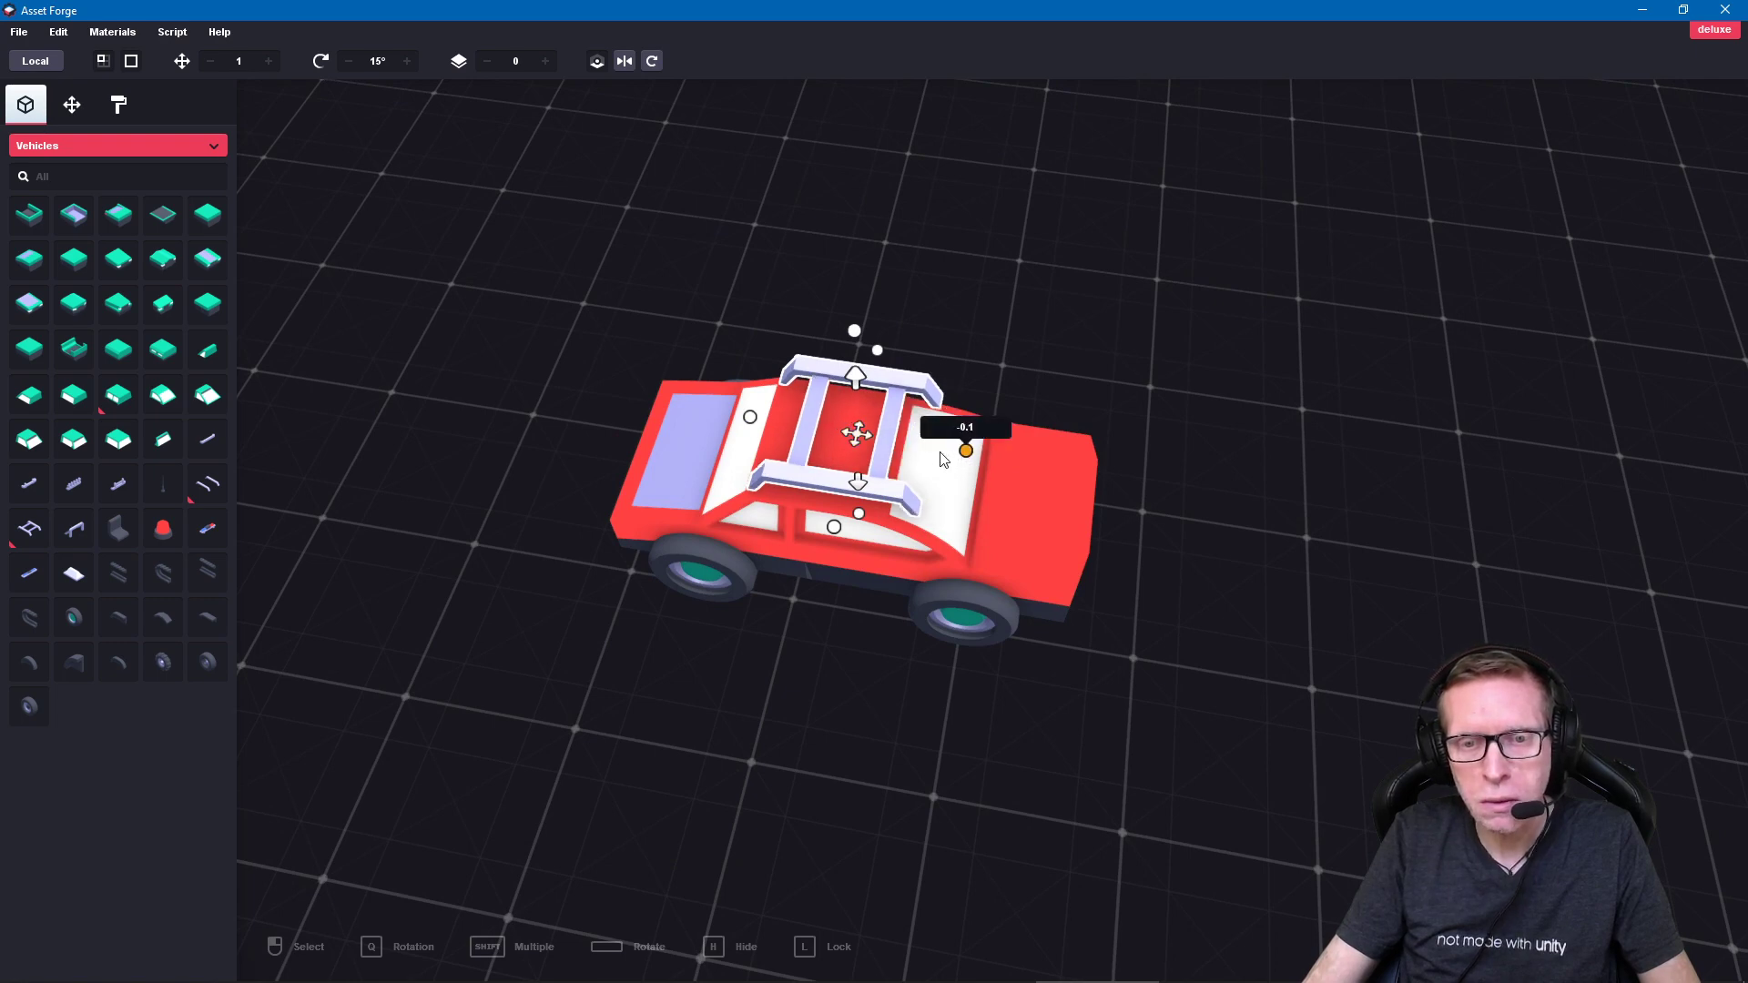
mouse_move(916, 455)
right_down()
mouse_move(846, 616)
mouse_move(876, 530)
mouse_move(939, 524)
mouse_move(910, 524)
right_up()
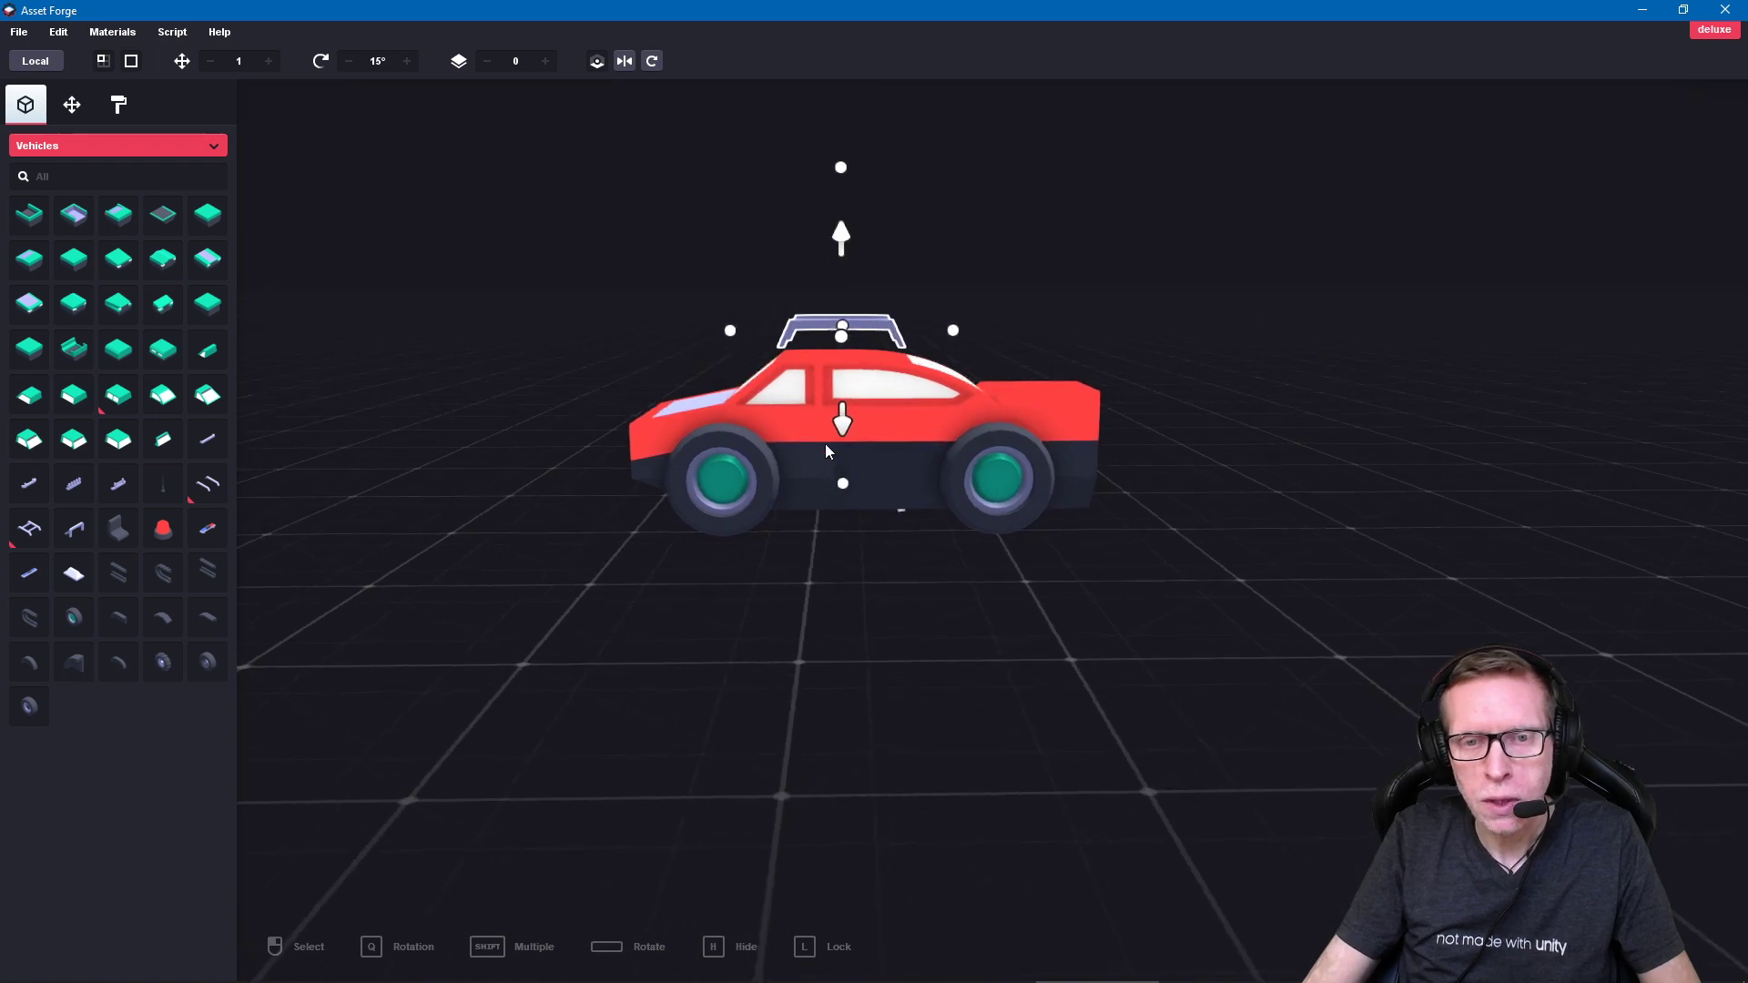
drag(842, 428, 842, 446)
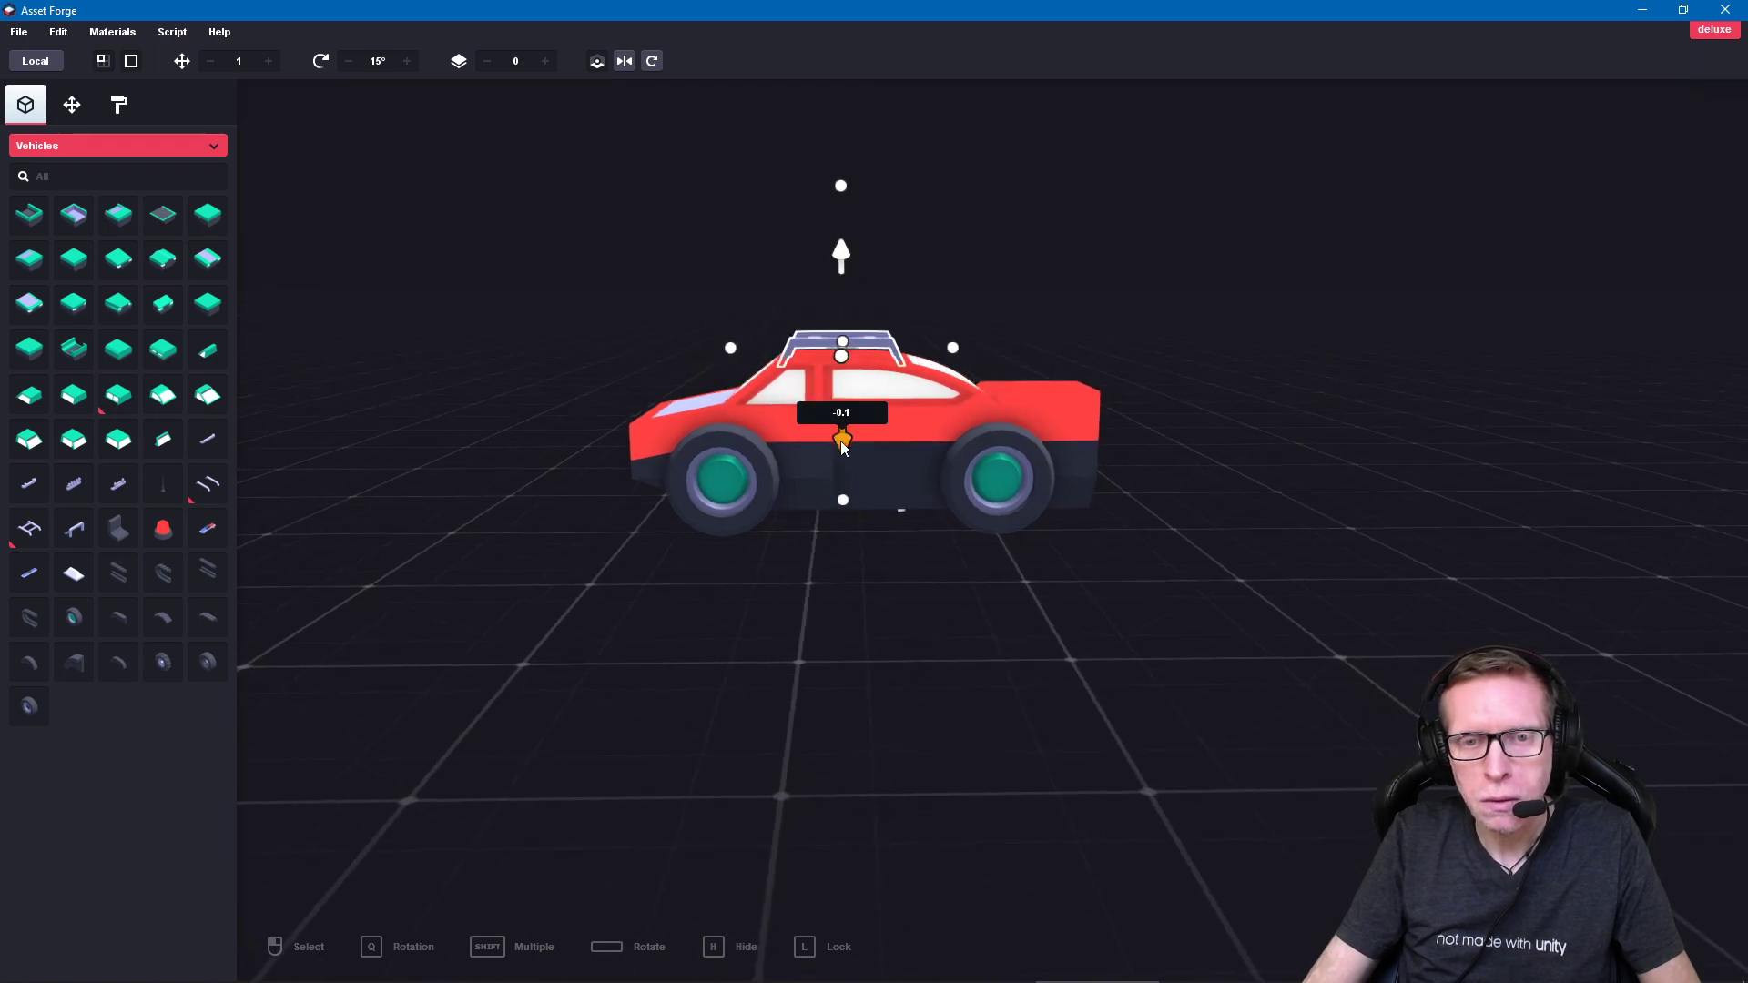
click(853, 757)
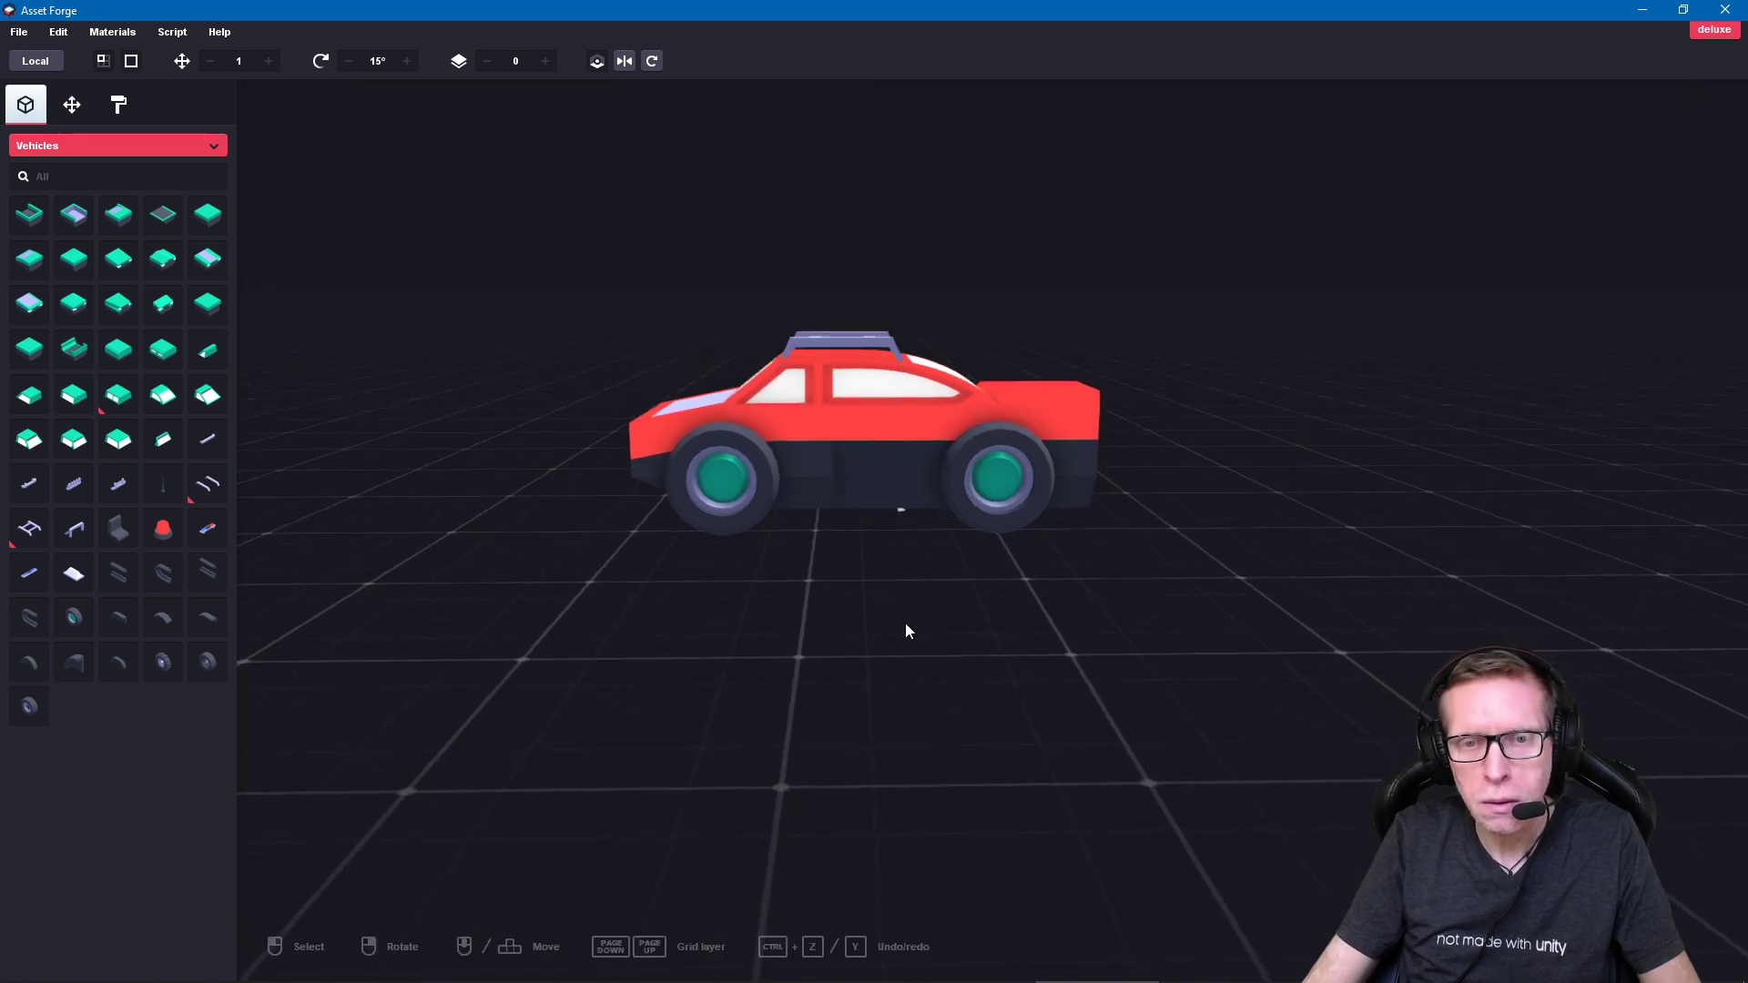
Step: Stretch the car's rear trunk block further rearward and inspect the rear wheels
mouse_move(903, 648)
right_down()
mouse_move(854, 738)
mouse_move(671, 753)
mouse_move(792, 827)
mouse_move(596, 795)
mouse_move(398, 671)
mouse_move(1002, 768)
mouse_move(1218, 687)
mouse_move(1119, 726)
mouse_move(1173, 679)
right_up()
click(1090, 460)
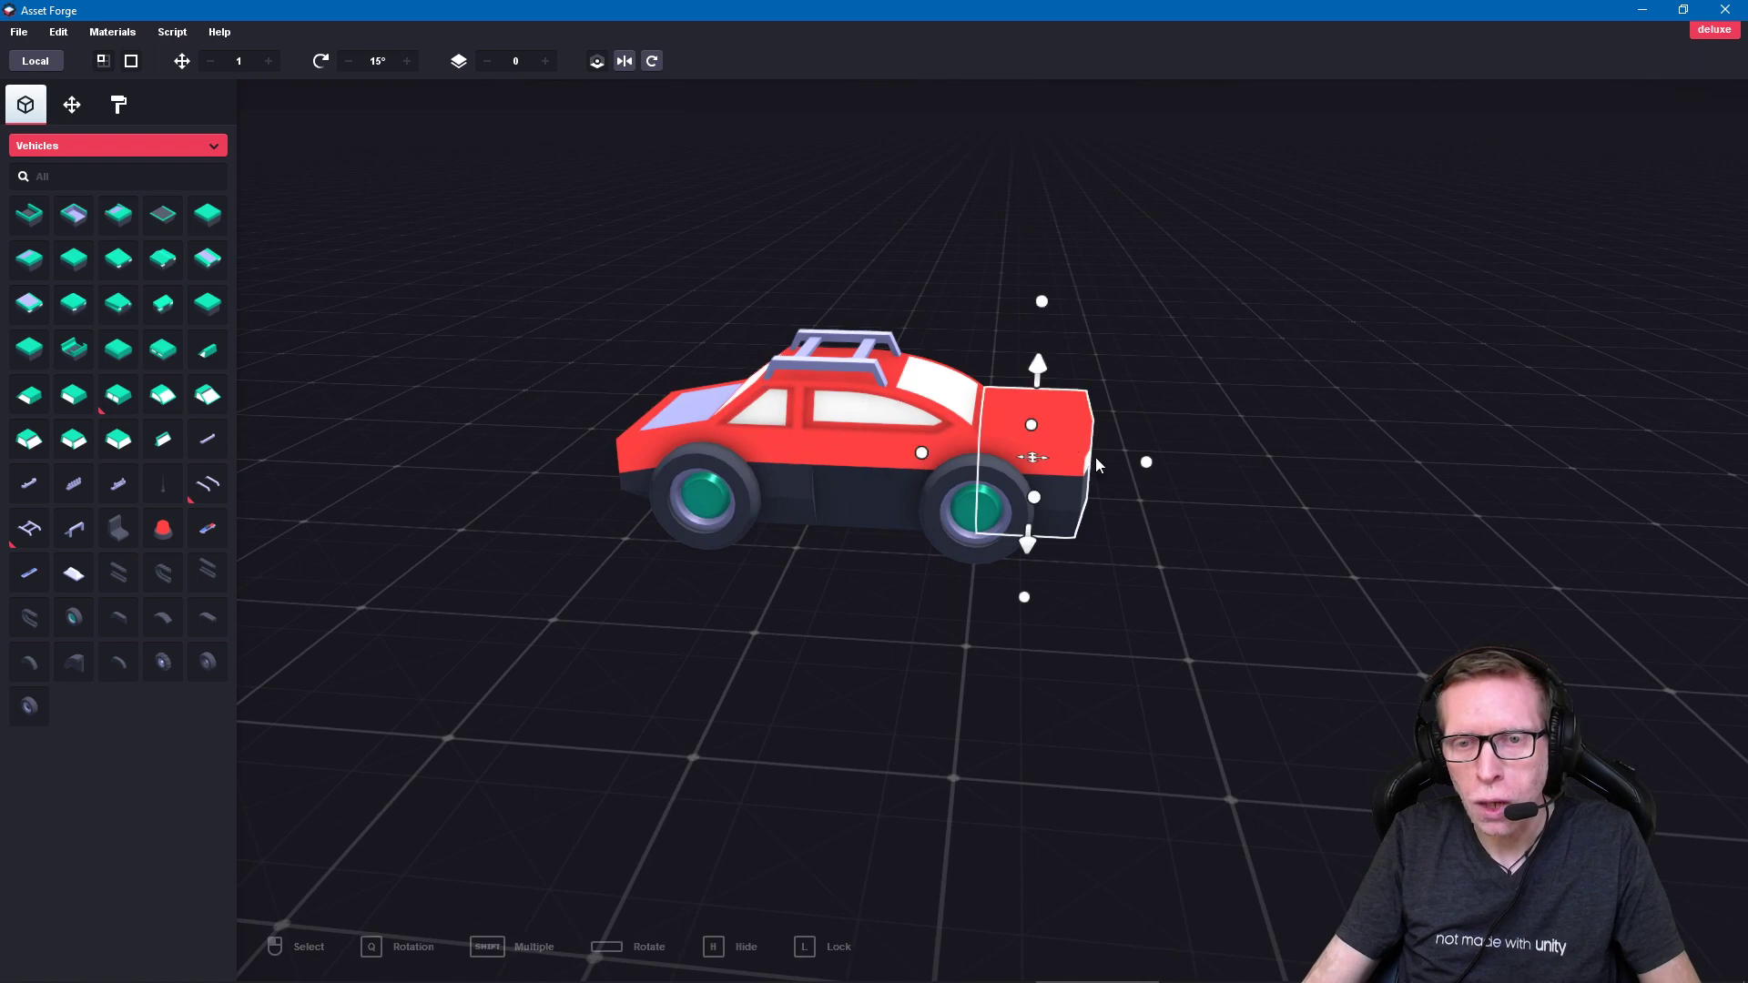
drag(1147, 467, 1219, 467)
click(1150, 615)
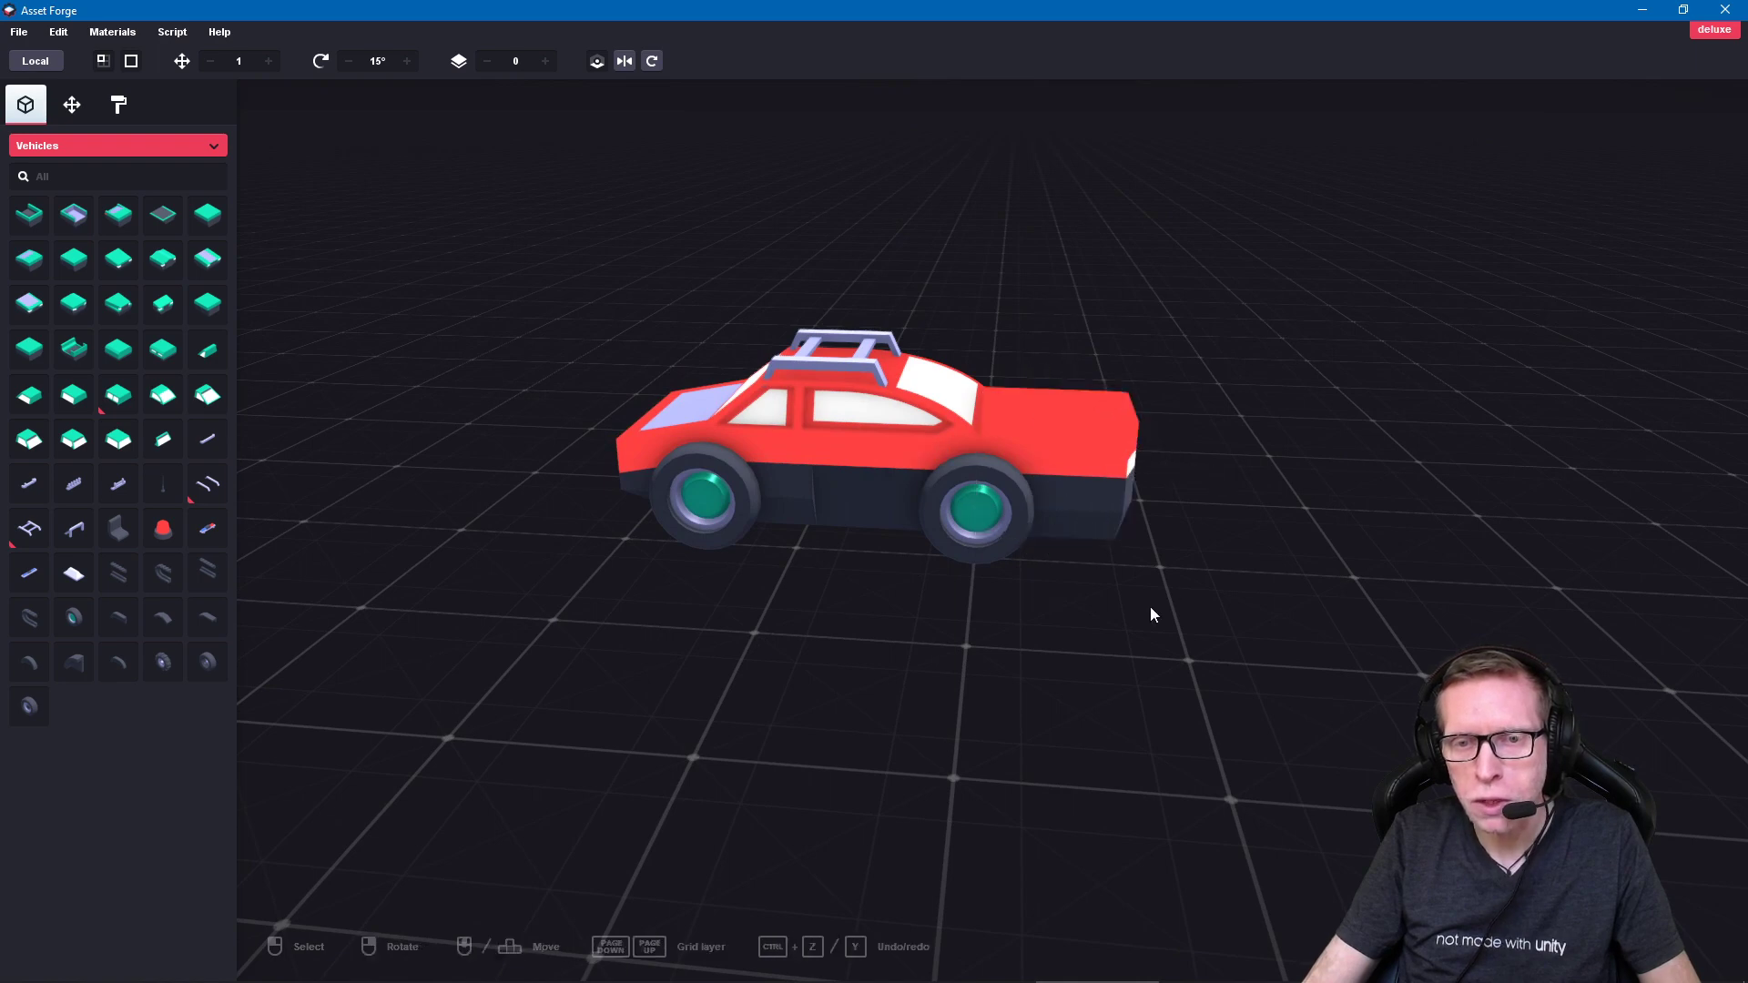
mouse_move(1202, 672)
right_down()
mouse_move(585, 730)
mouse_move(863, 866)
mouse_move(816, 664)
right_up()
click(800, 606)
right_drag(1305, 805, 1073, 809)
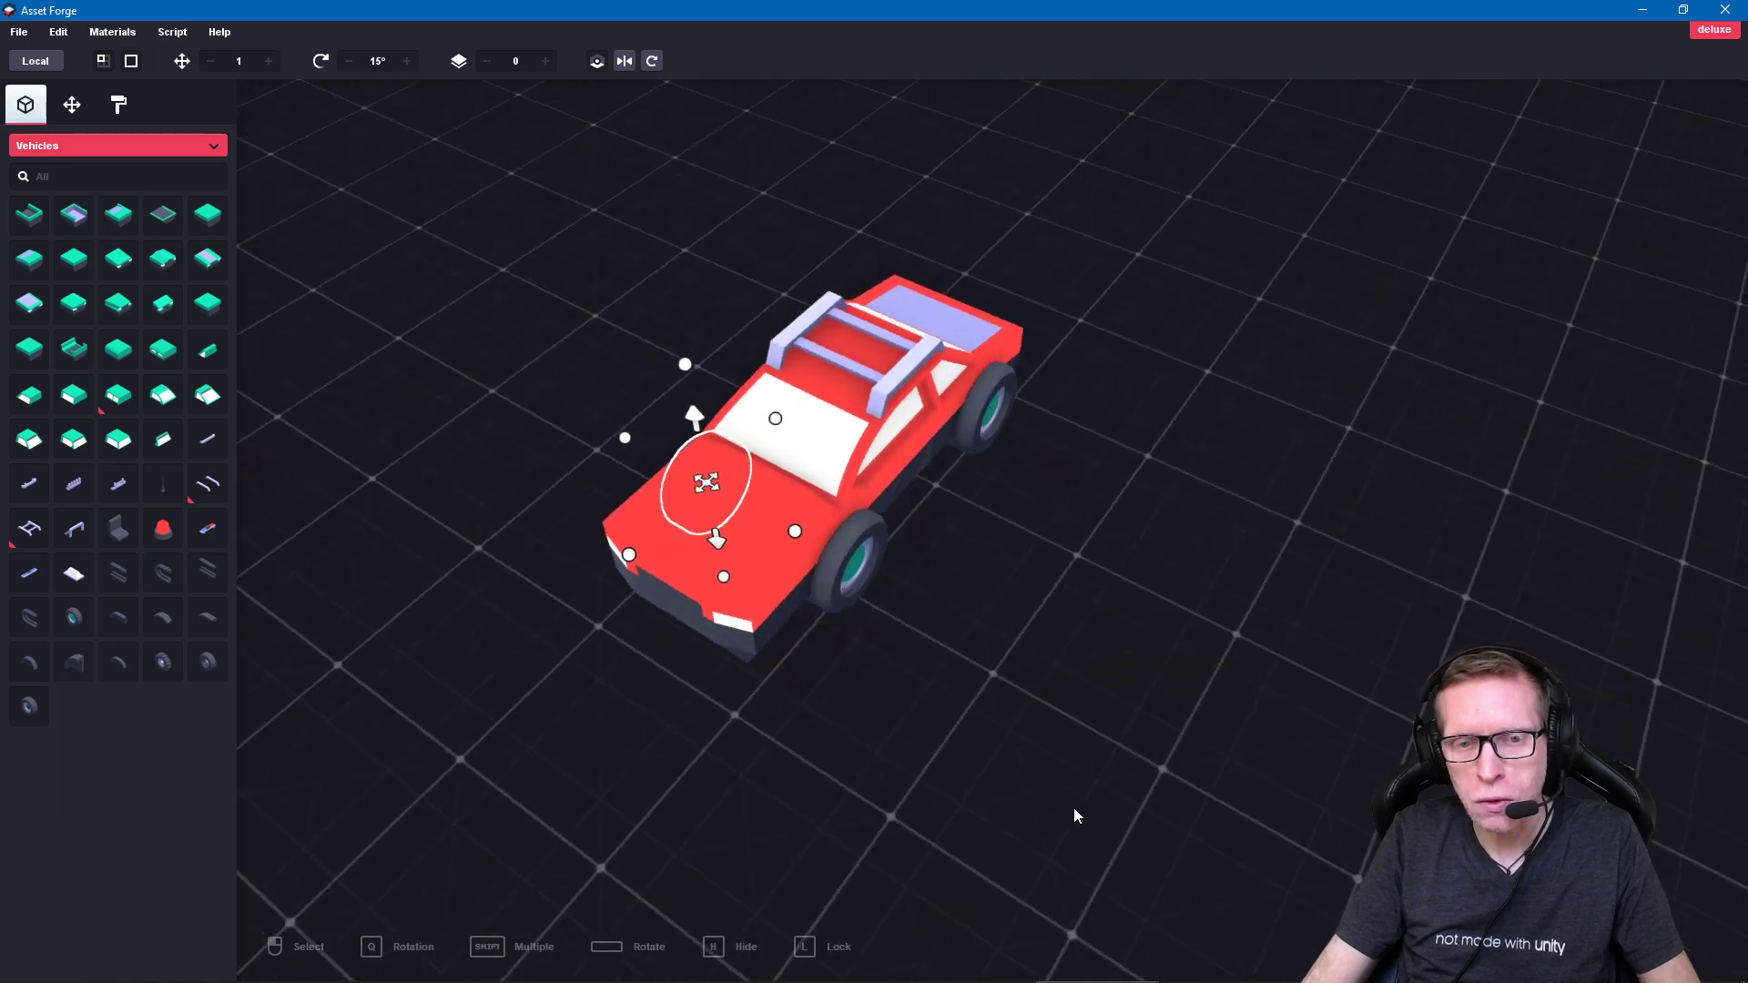
click(879, 583)
right_drag(895, 672, 947, 641)
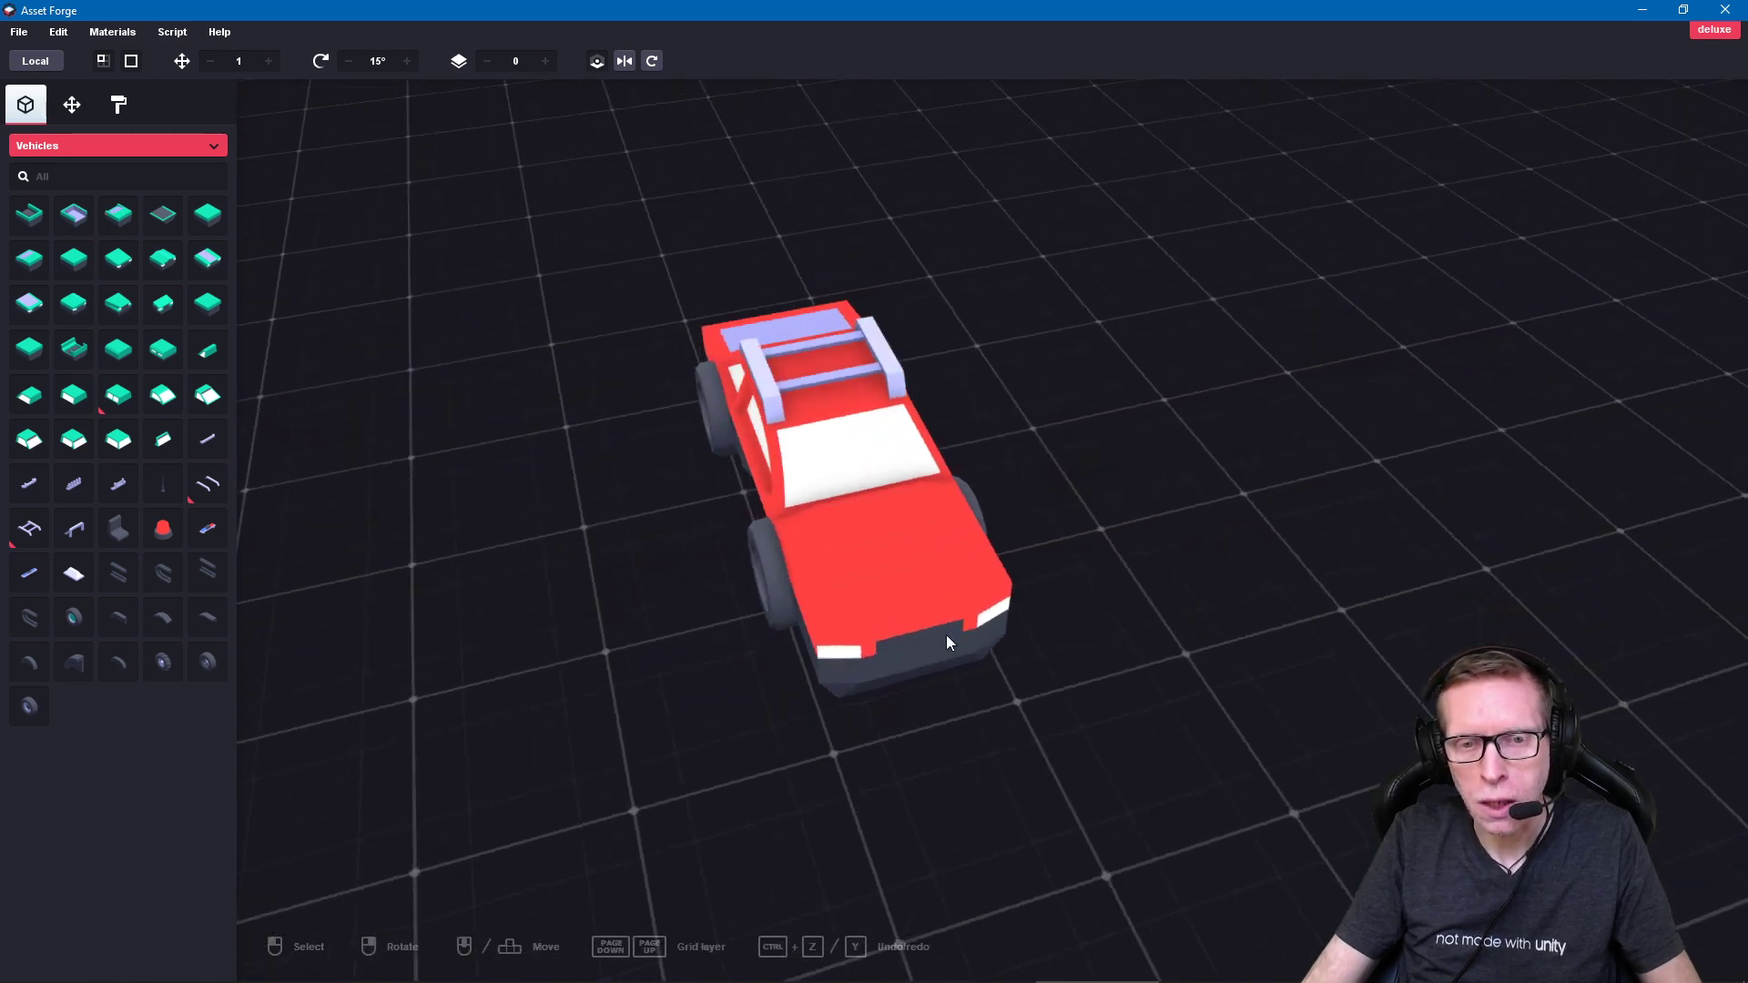
Step: Shift the front wheels 0.2 units outward, then select the rear body block
click(769, 601)
right_drag(1178, 599, 934, 639)
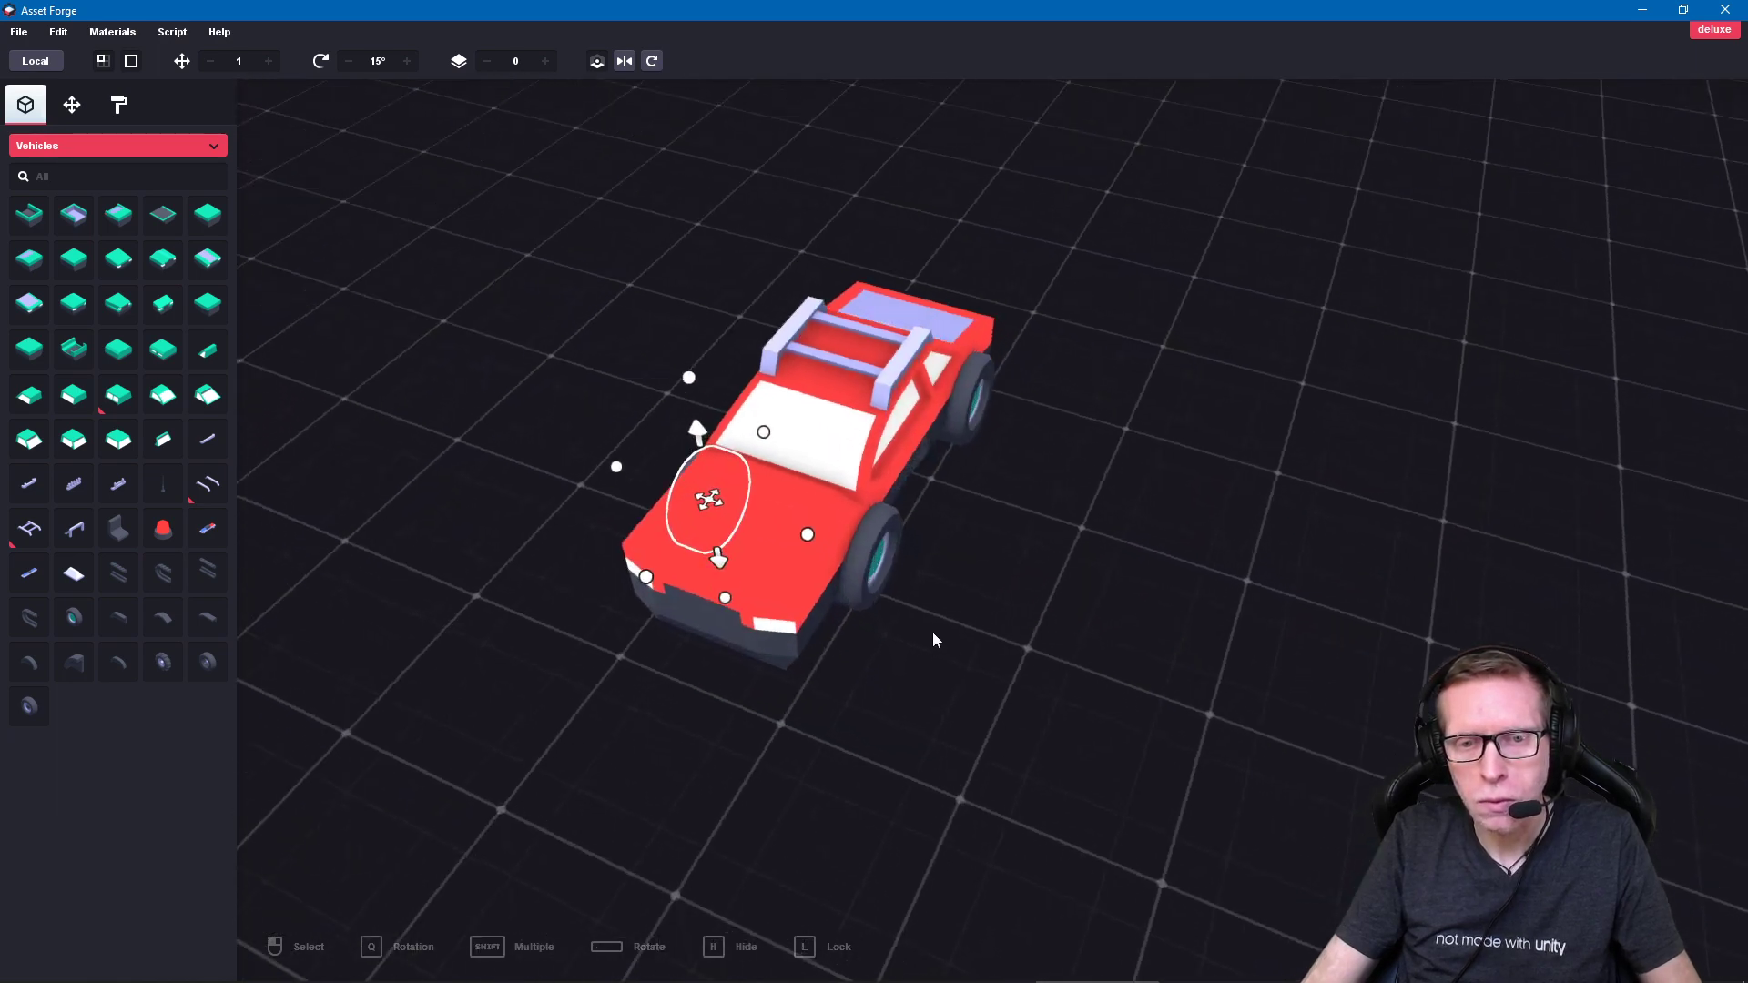
shift+click(869, 571)
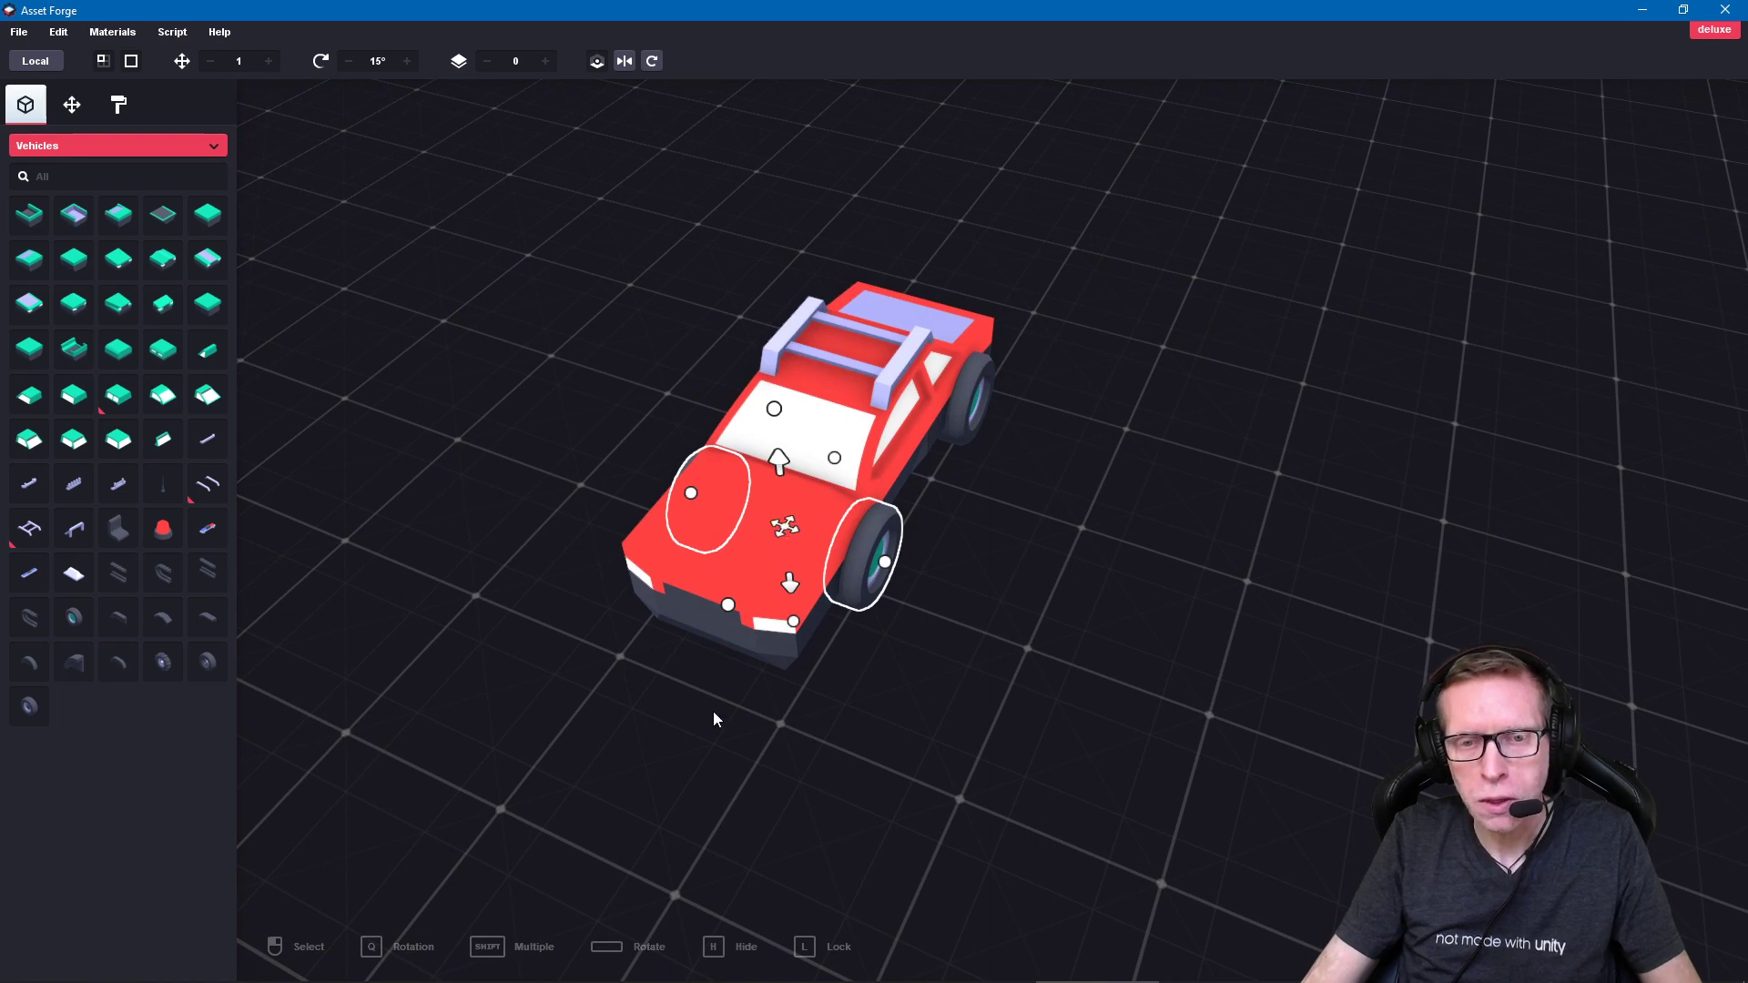
mouse_move(713, 712)
right_down()
mouse_move(1224, 586)
mouse_move(1067, 515)
right_up()
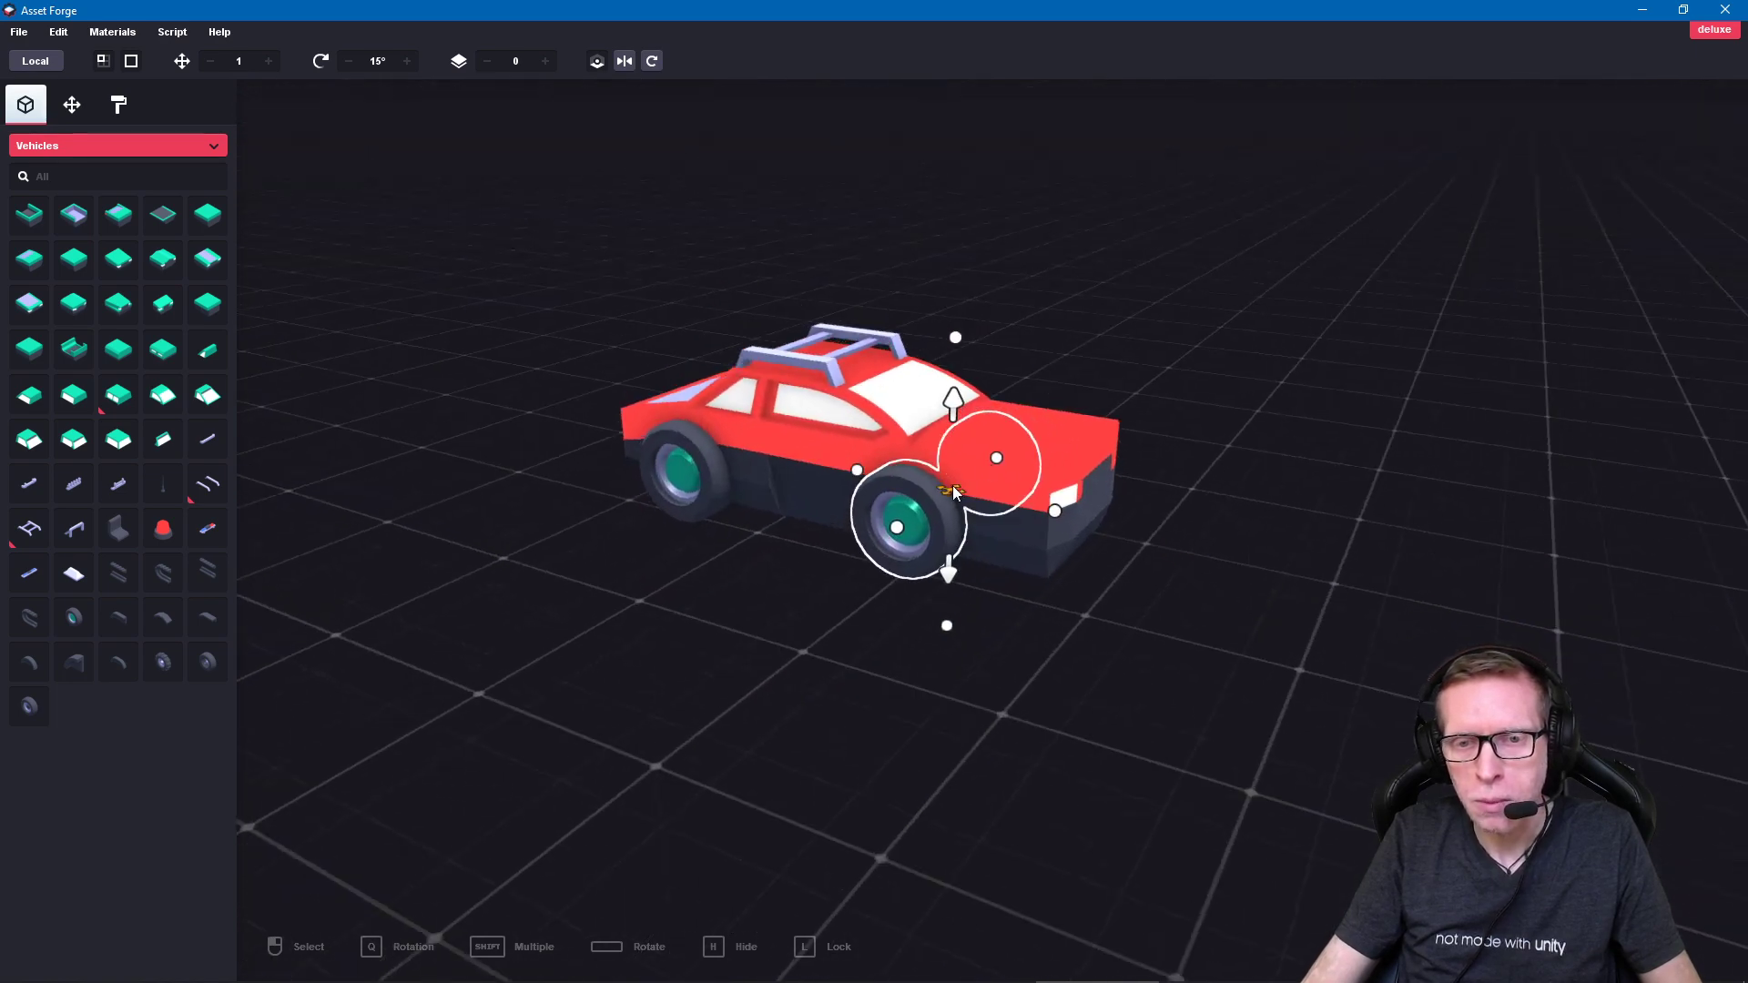
drag(954, 492, 1009, 504)
click(1081, 647)
mouse_move(1291, 695)
right_down()
mouse_move(1455, 630)
mouse_move(1298, 736)
mouse_move(725, 674)
mouse_move(806, 647)
mouse_move(1313, 627)
mouse_move(1364, 660)
mouse_move(1080, 454)
right_up()
click(1080, 453)
mouse_move(1135, 566)
right_down()
mouse_move(713, 724)
mouse_move(678, 672)
right_up()
Step: Repaint the hood, side, windshield and rear panels from red to purple
click(119, 105)
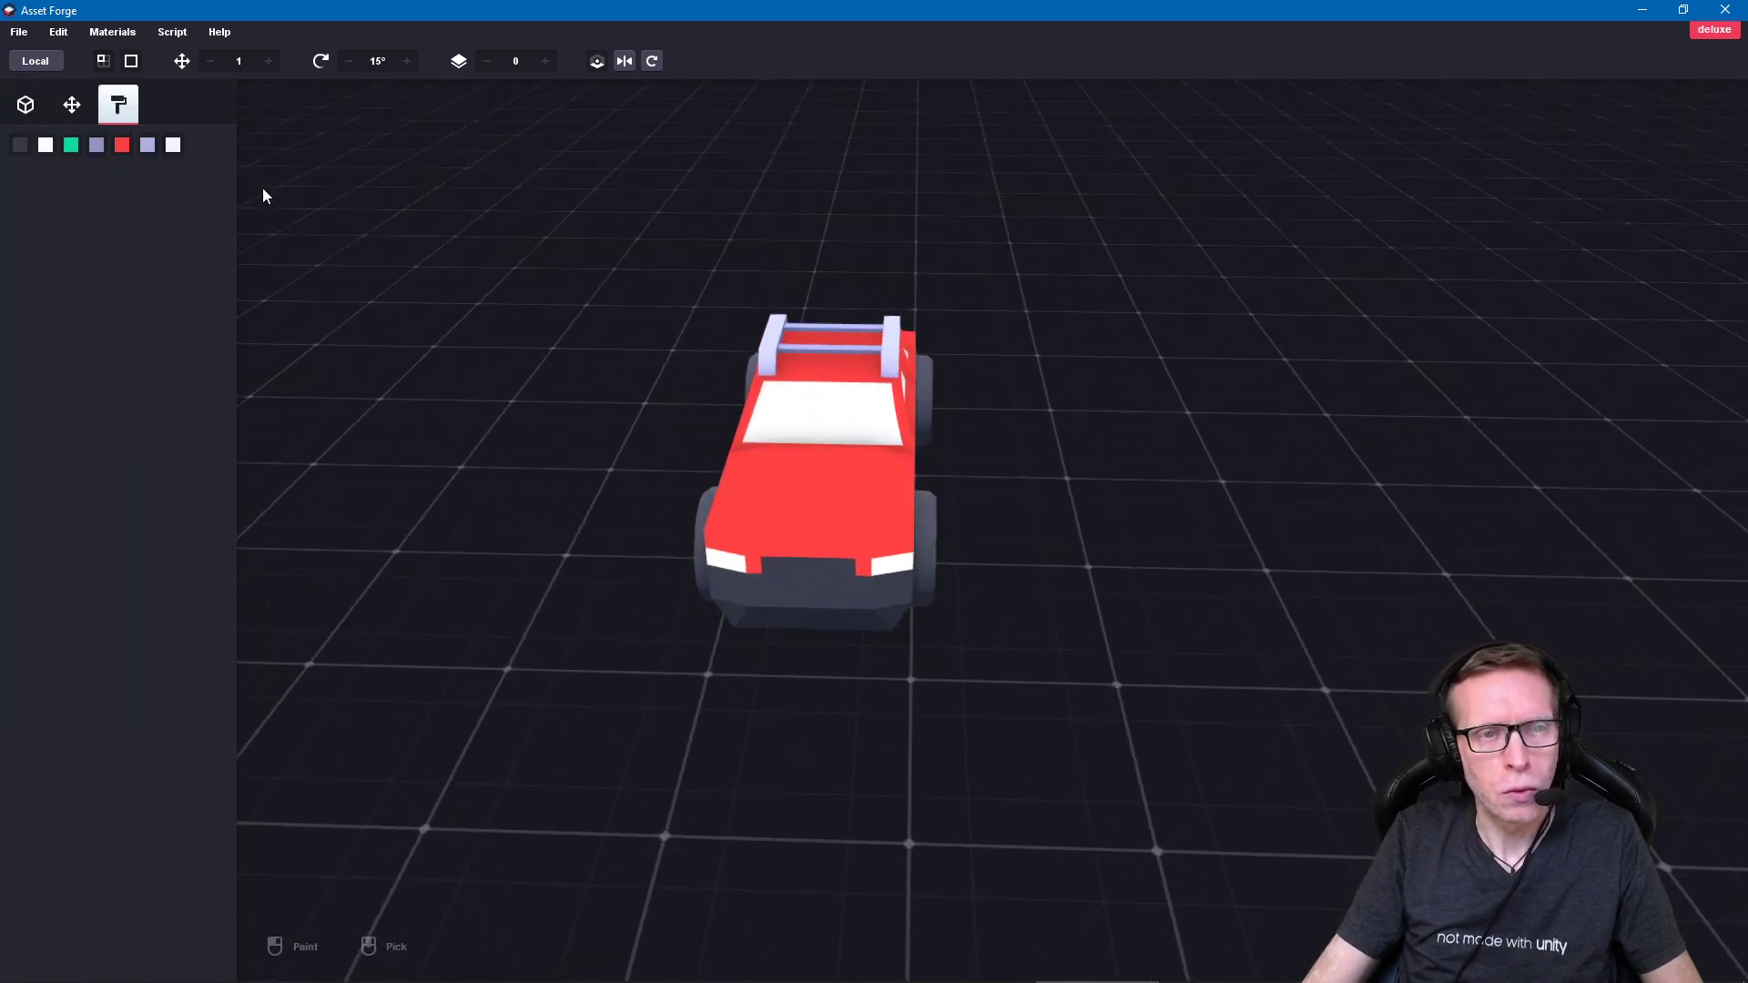
mouse_move(894, 648)
right_down()
mouse_move(647, 628)
mouse_move(559, 647)
mouse_move(538, 588)
right_up()
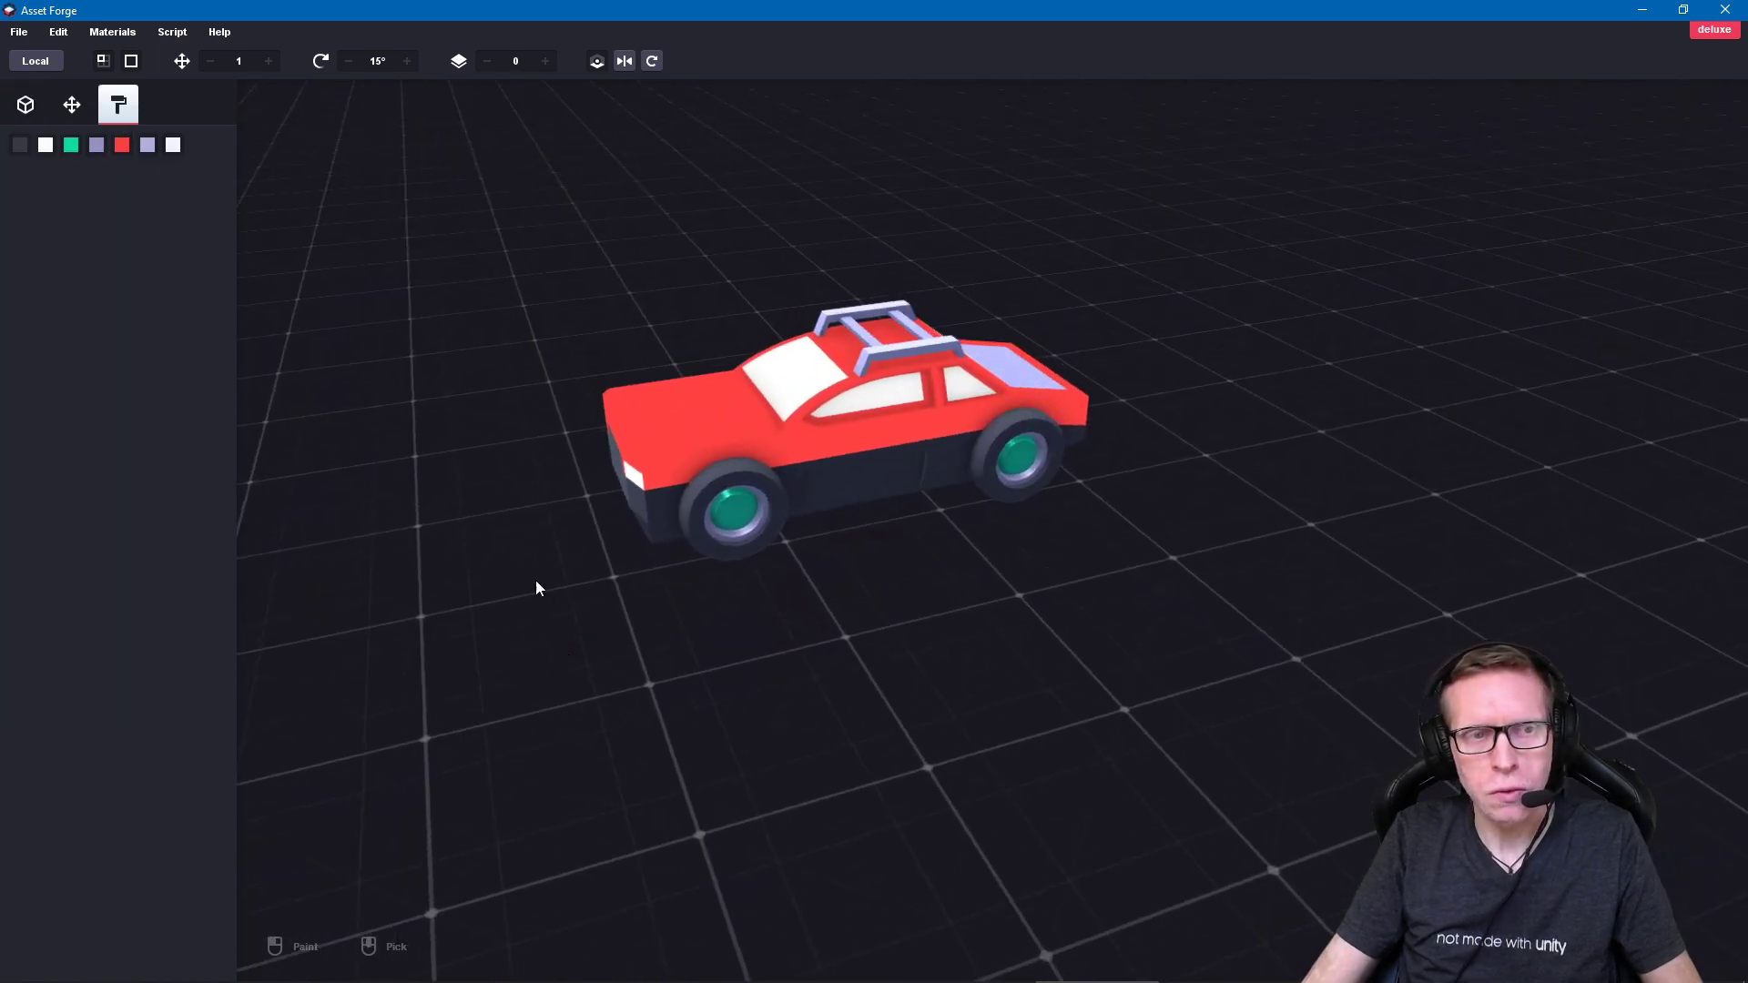
click(97, 145)
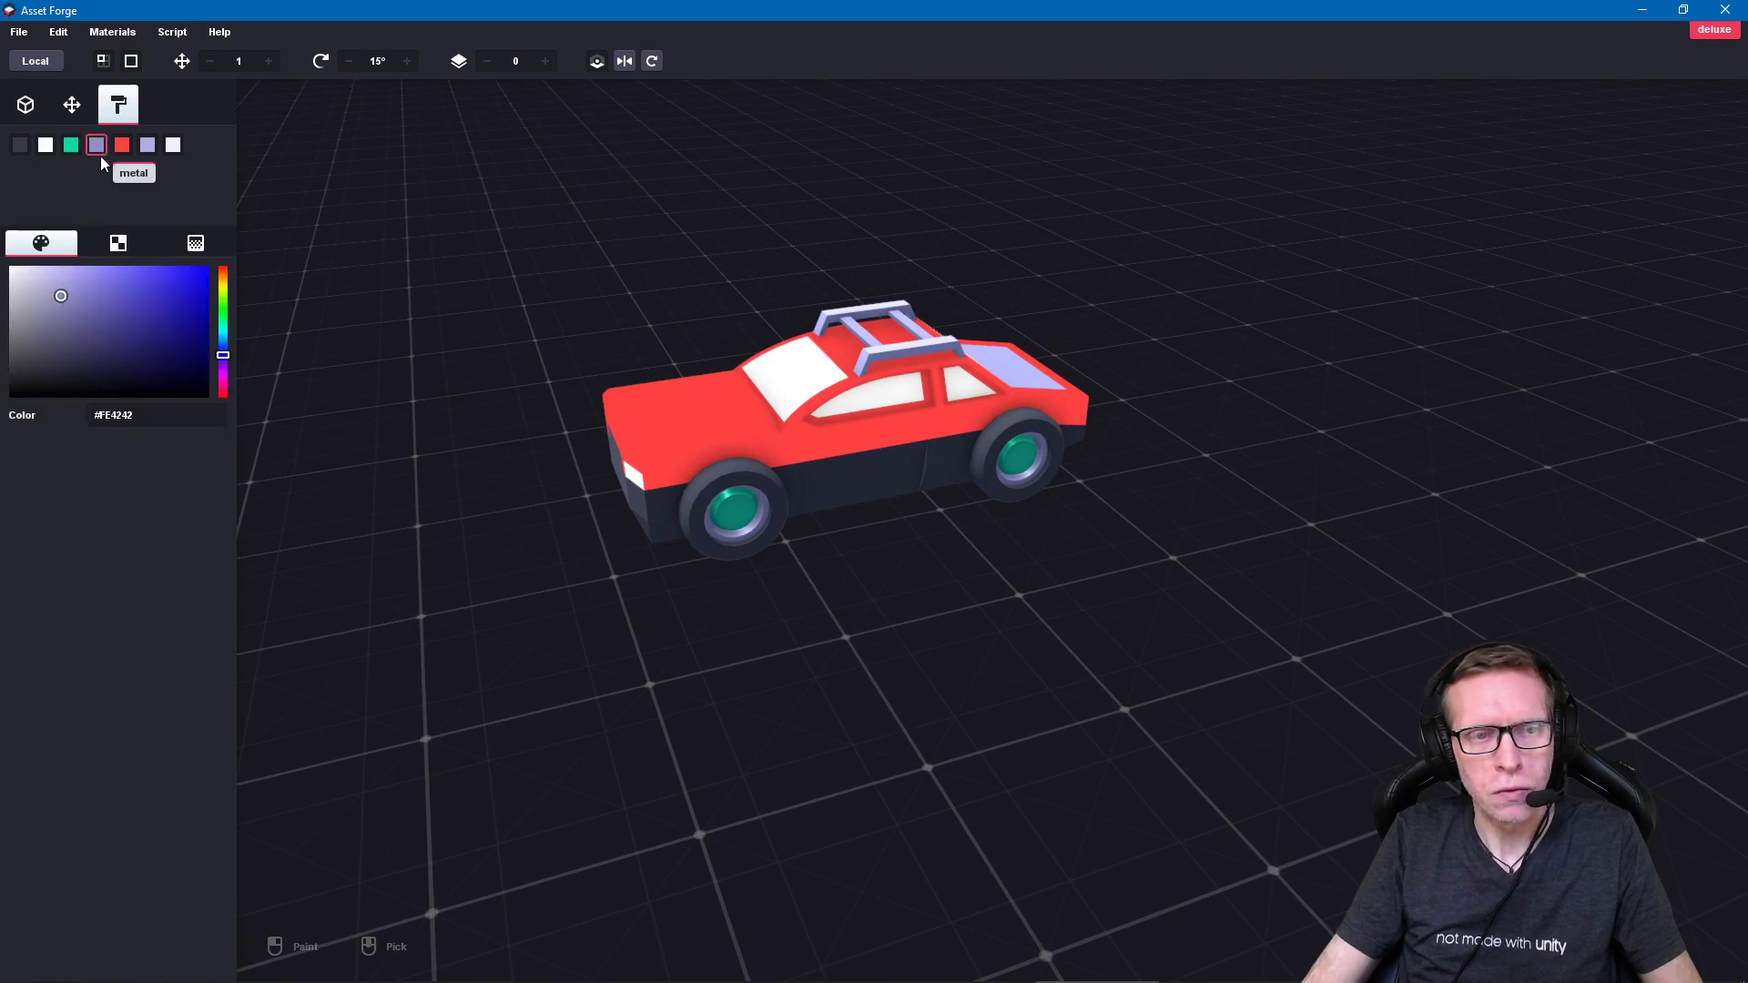
click(674, 424)
click(796, 434)
click(854, 377)
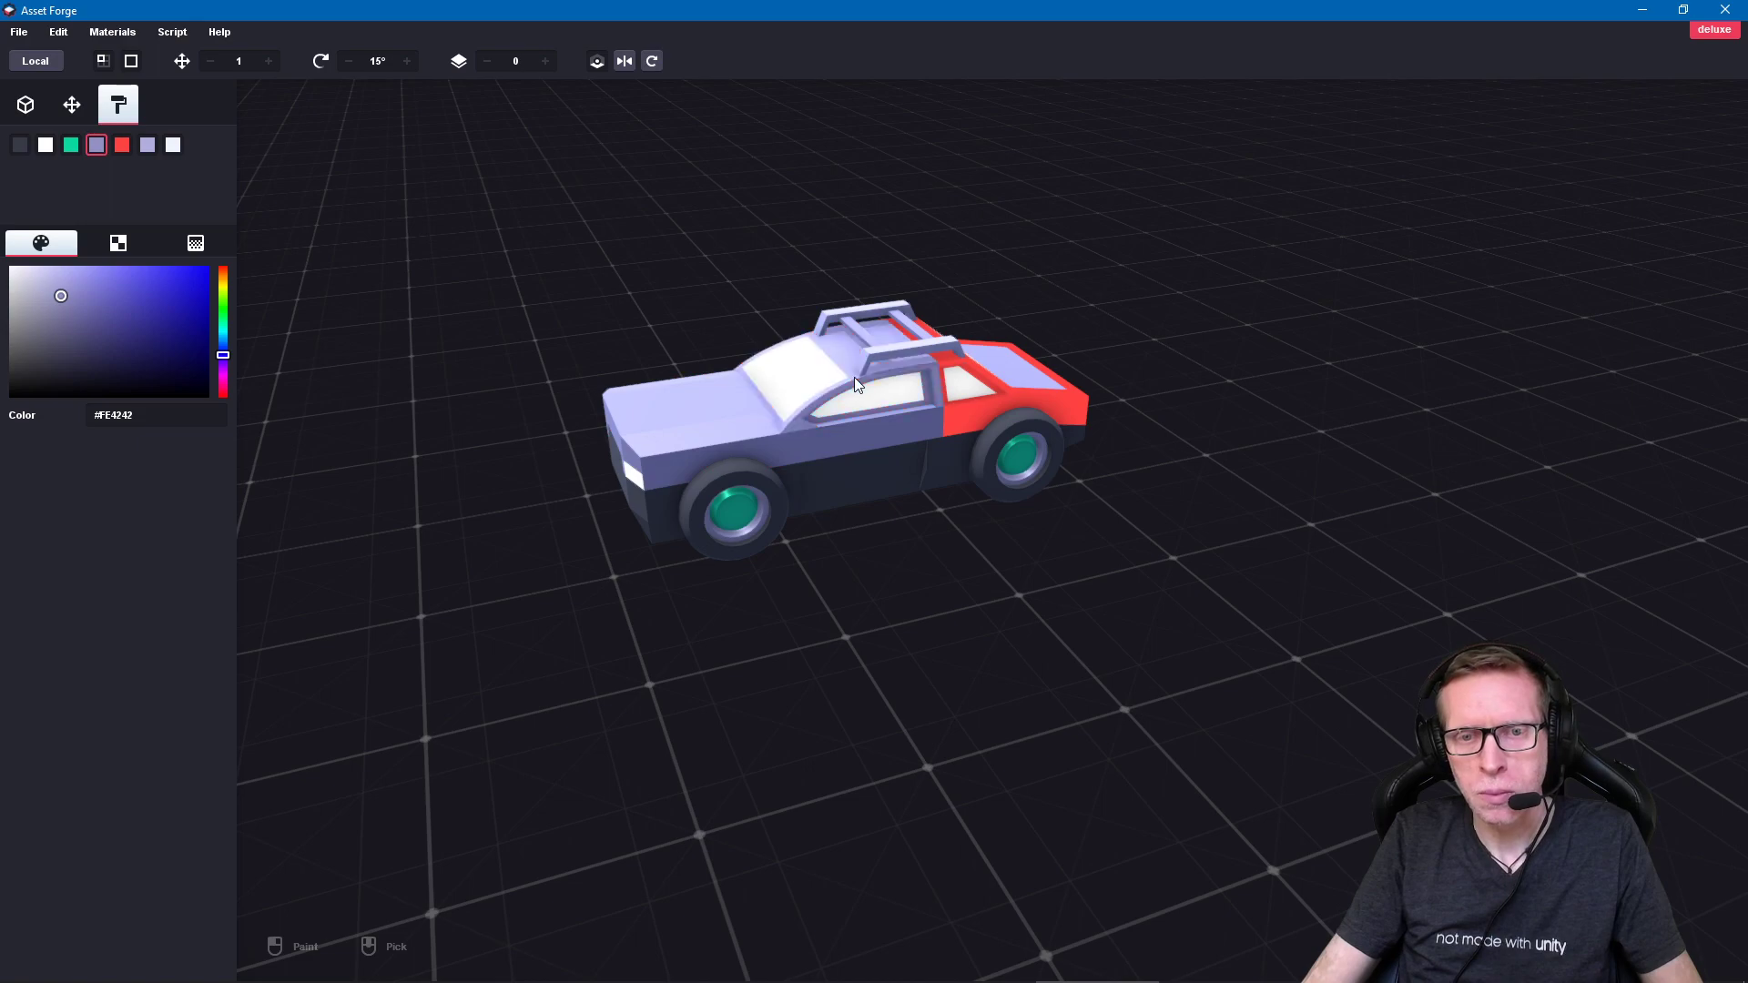
click(975, 408)
mouse_move(948, 538)
right_down()
mouse_move(981, 594)
mouse_move(938, 648)
mouse_move(905, 540)
right_up()
click(981, 445)
mouse_move(982, 446)
right_down()
mouse_move(887, 494)
mouse_move(969, 461)
mouse_move(1067, 456)
mouse_move(1070, 437)
right_up()
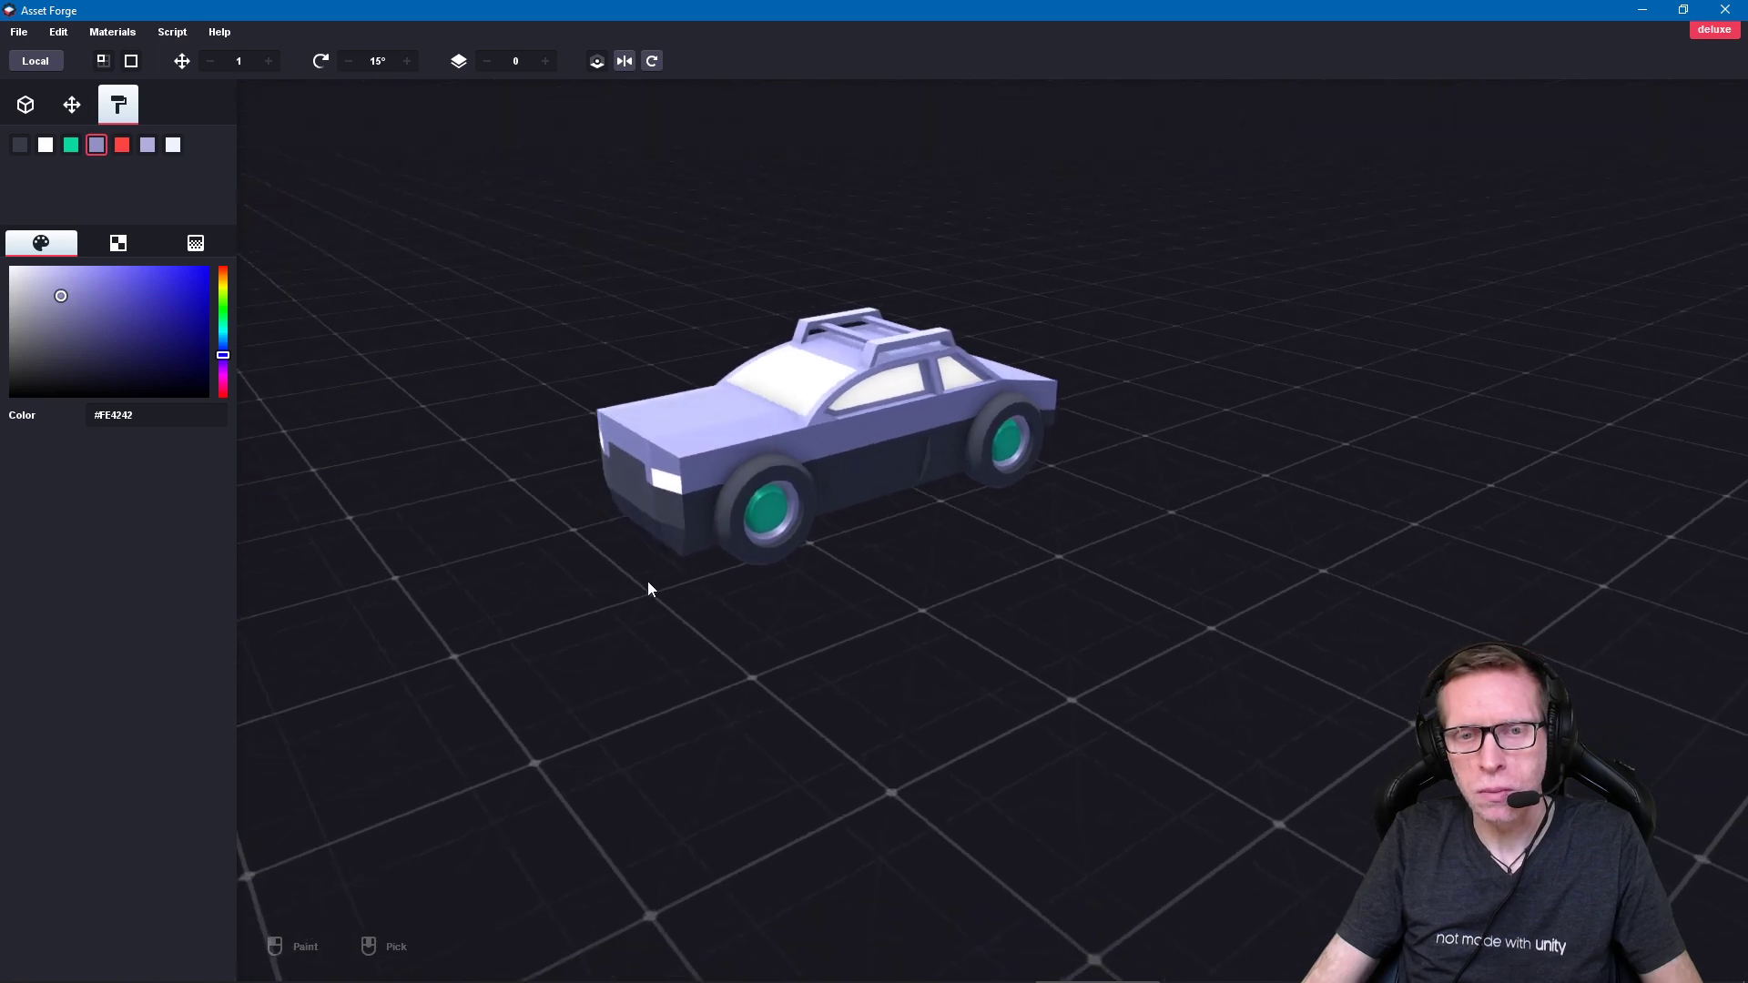
mouse_move(647, 586)
right_down()
mouse_move(1109, 565)
mouse_move(1153, 597)
right_up()
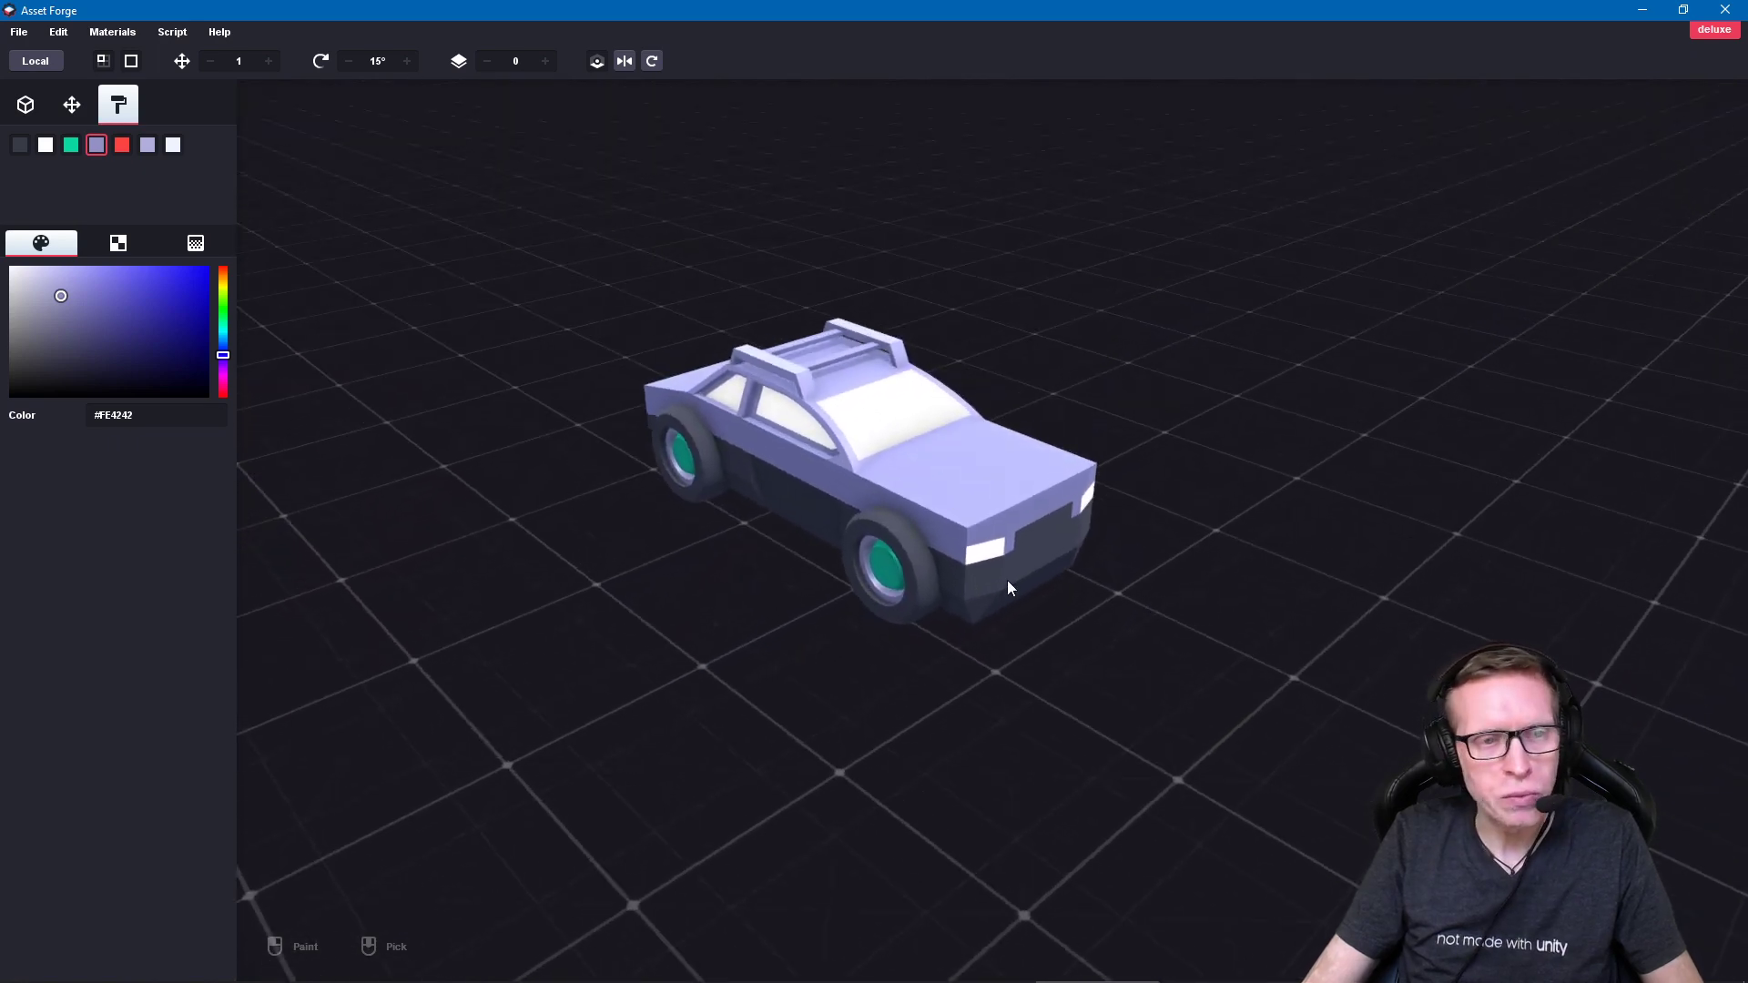
click(121, 243)
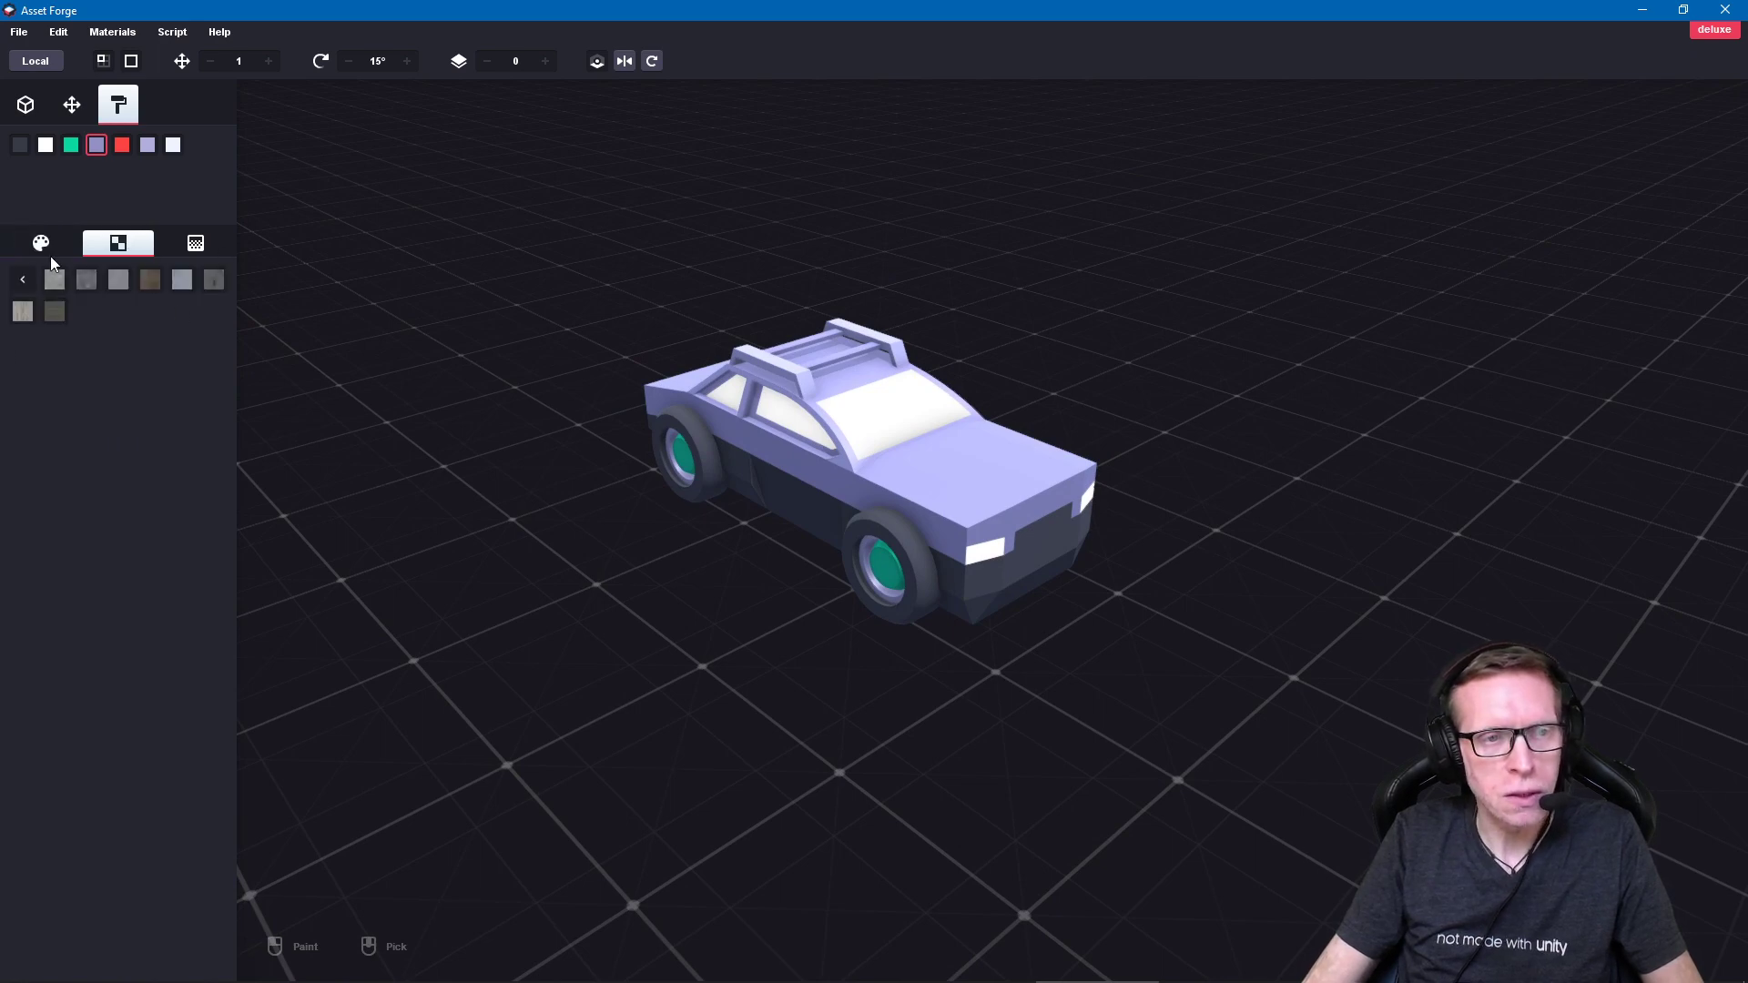
Step: Apply the Gradient shader to the purple material
click(24, 279)
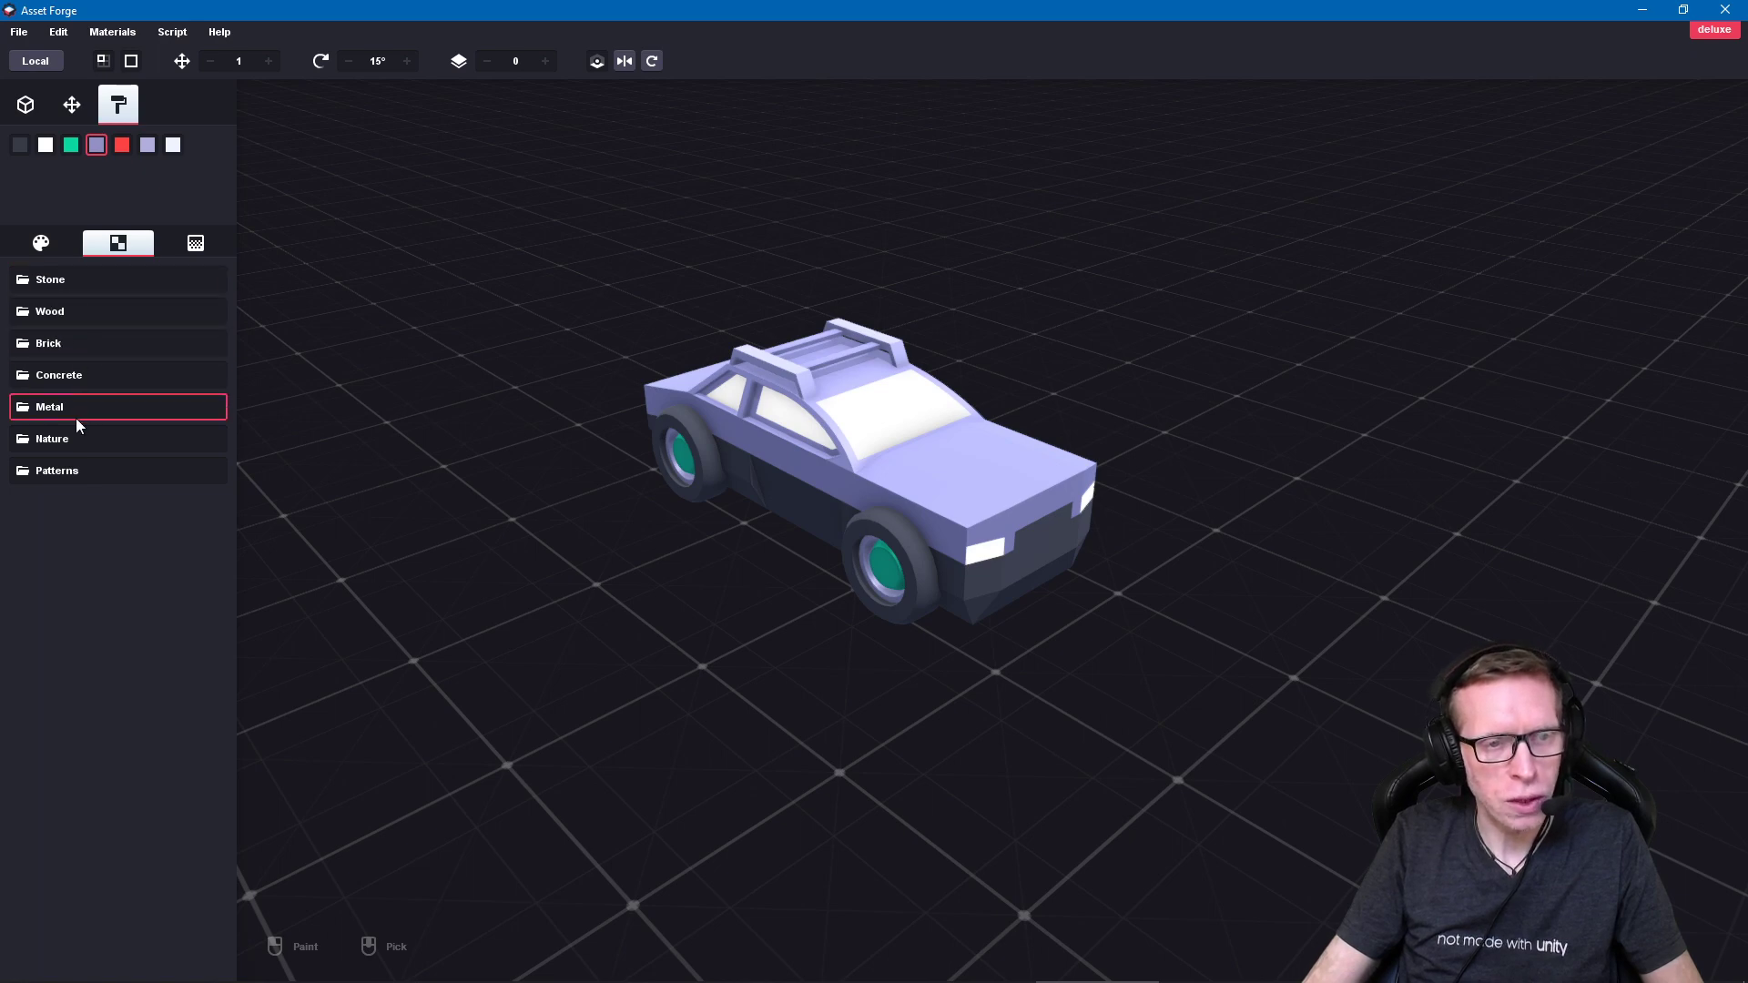
click(195, 243)
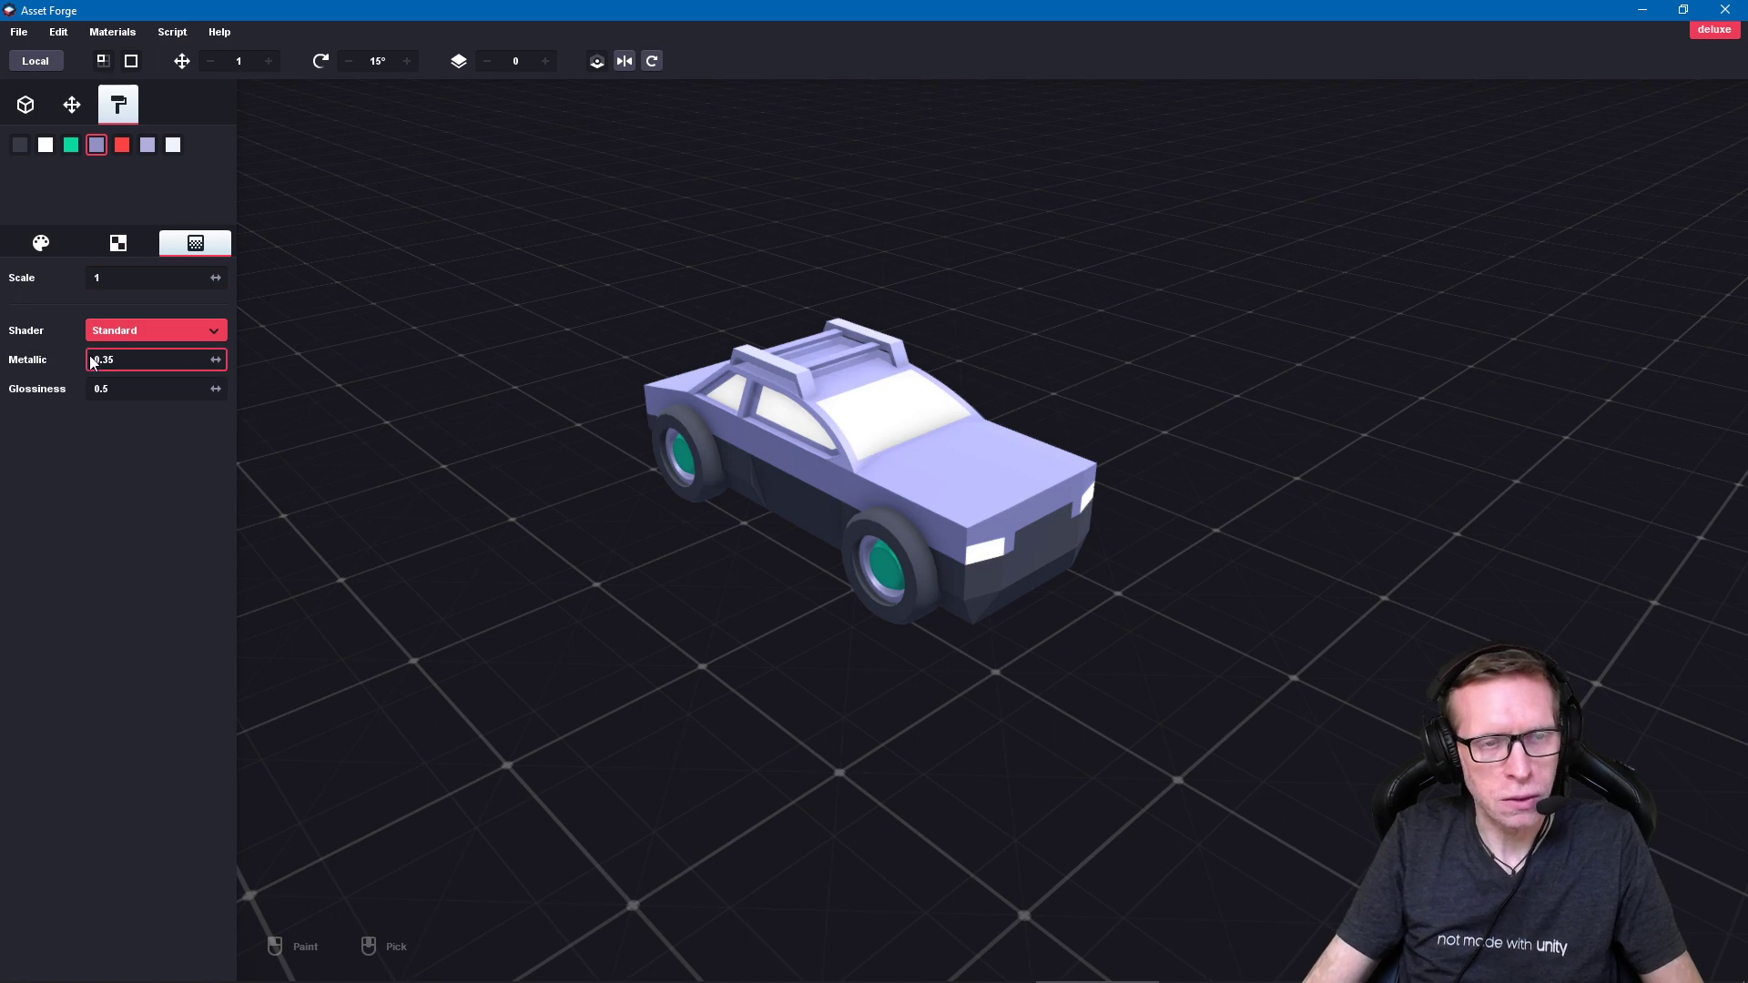
click(122, 331)
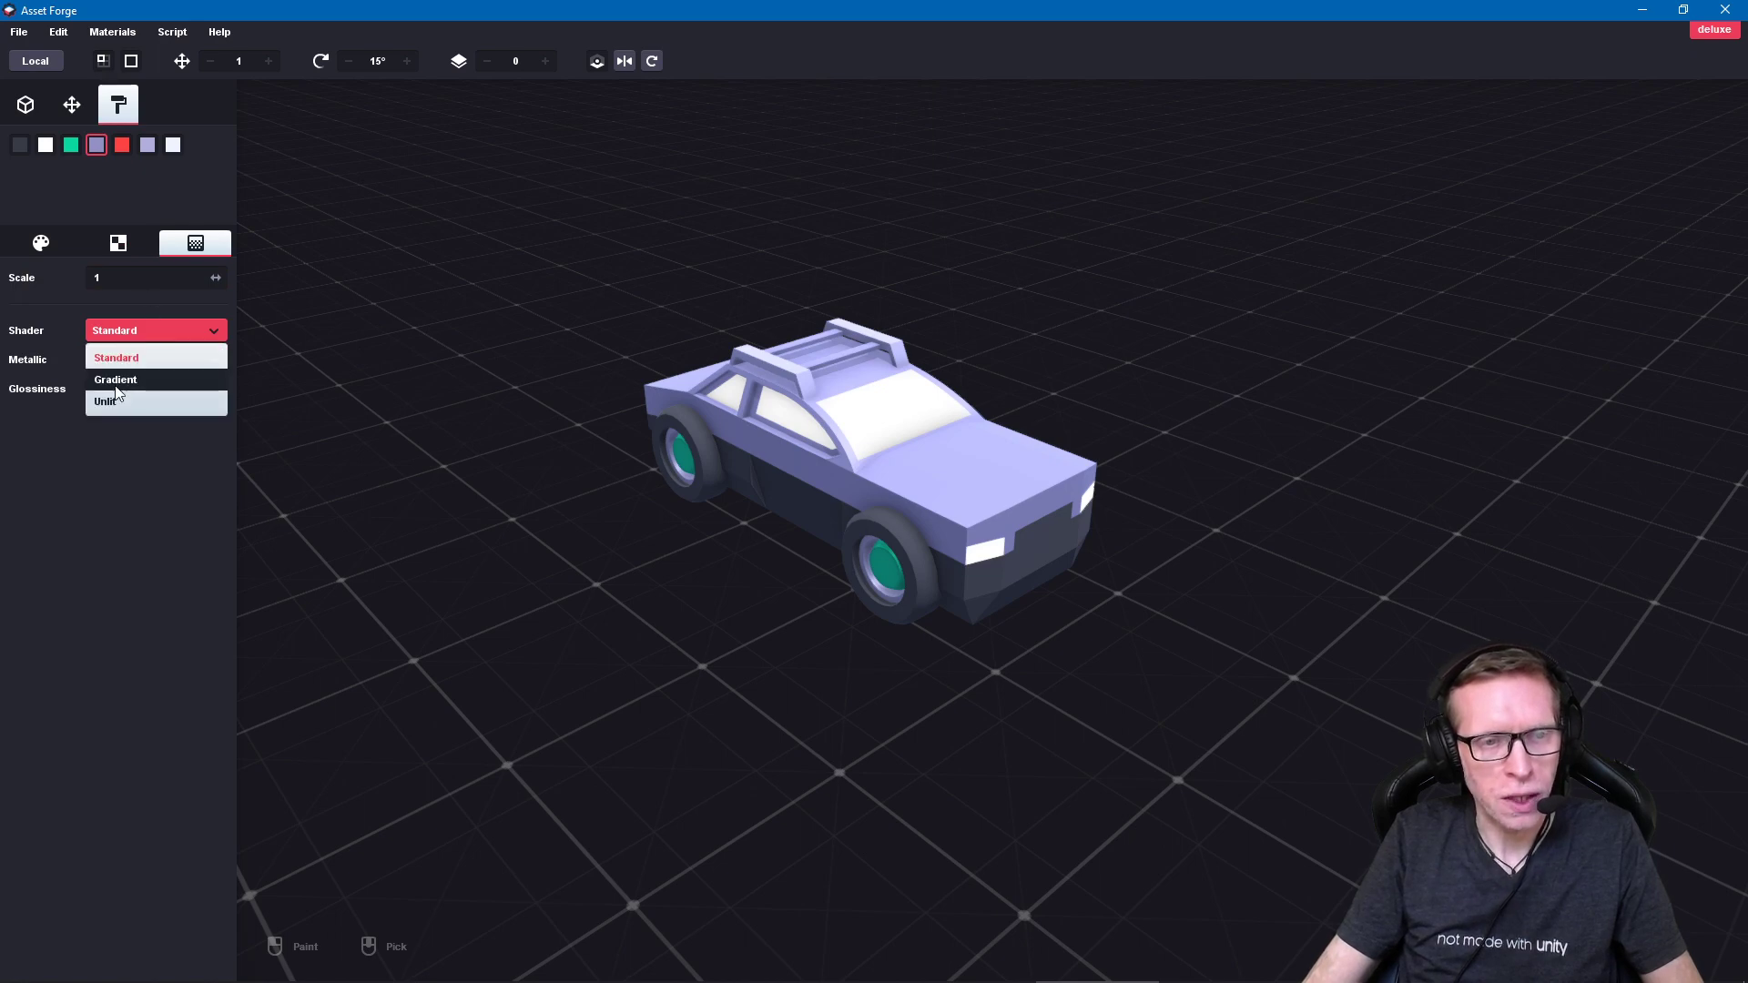
click(137, 333)
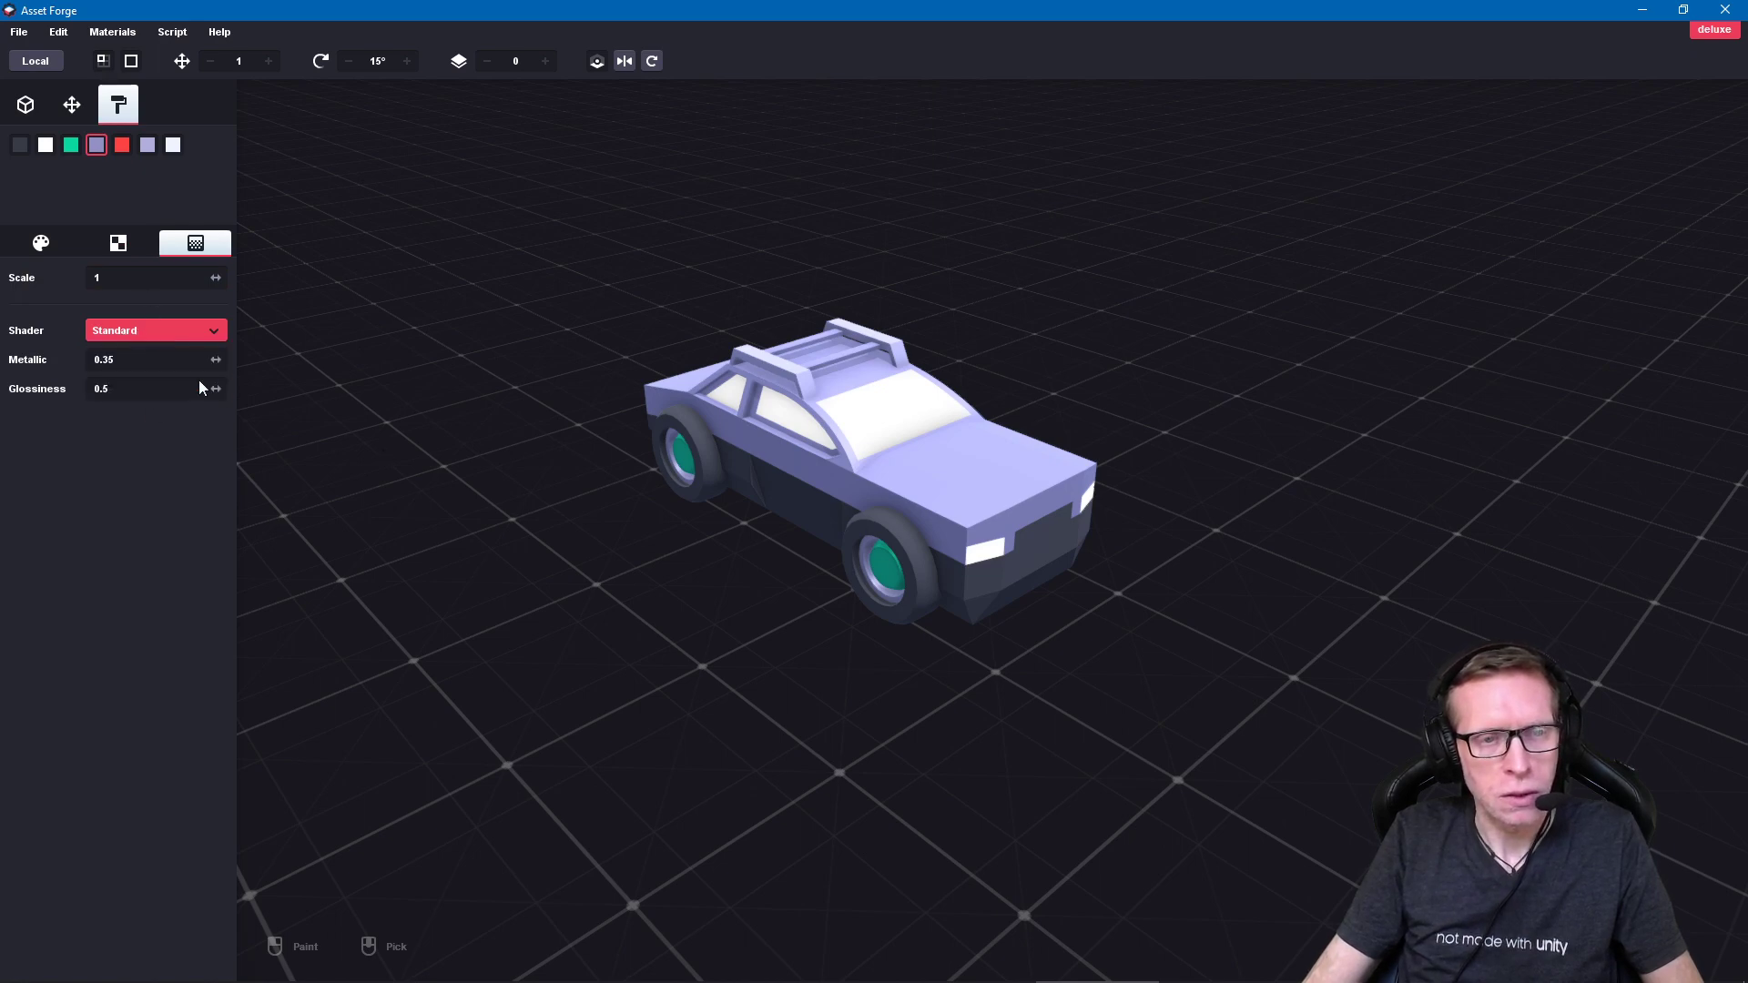
click(150, 334)
click(131, 373)
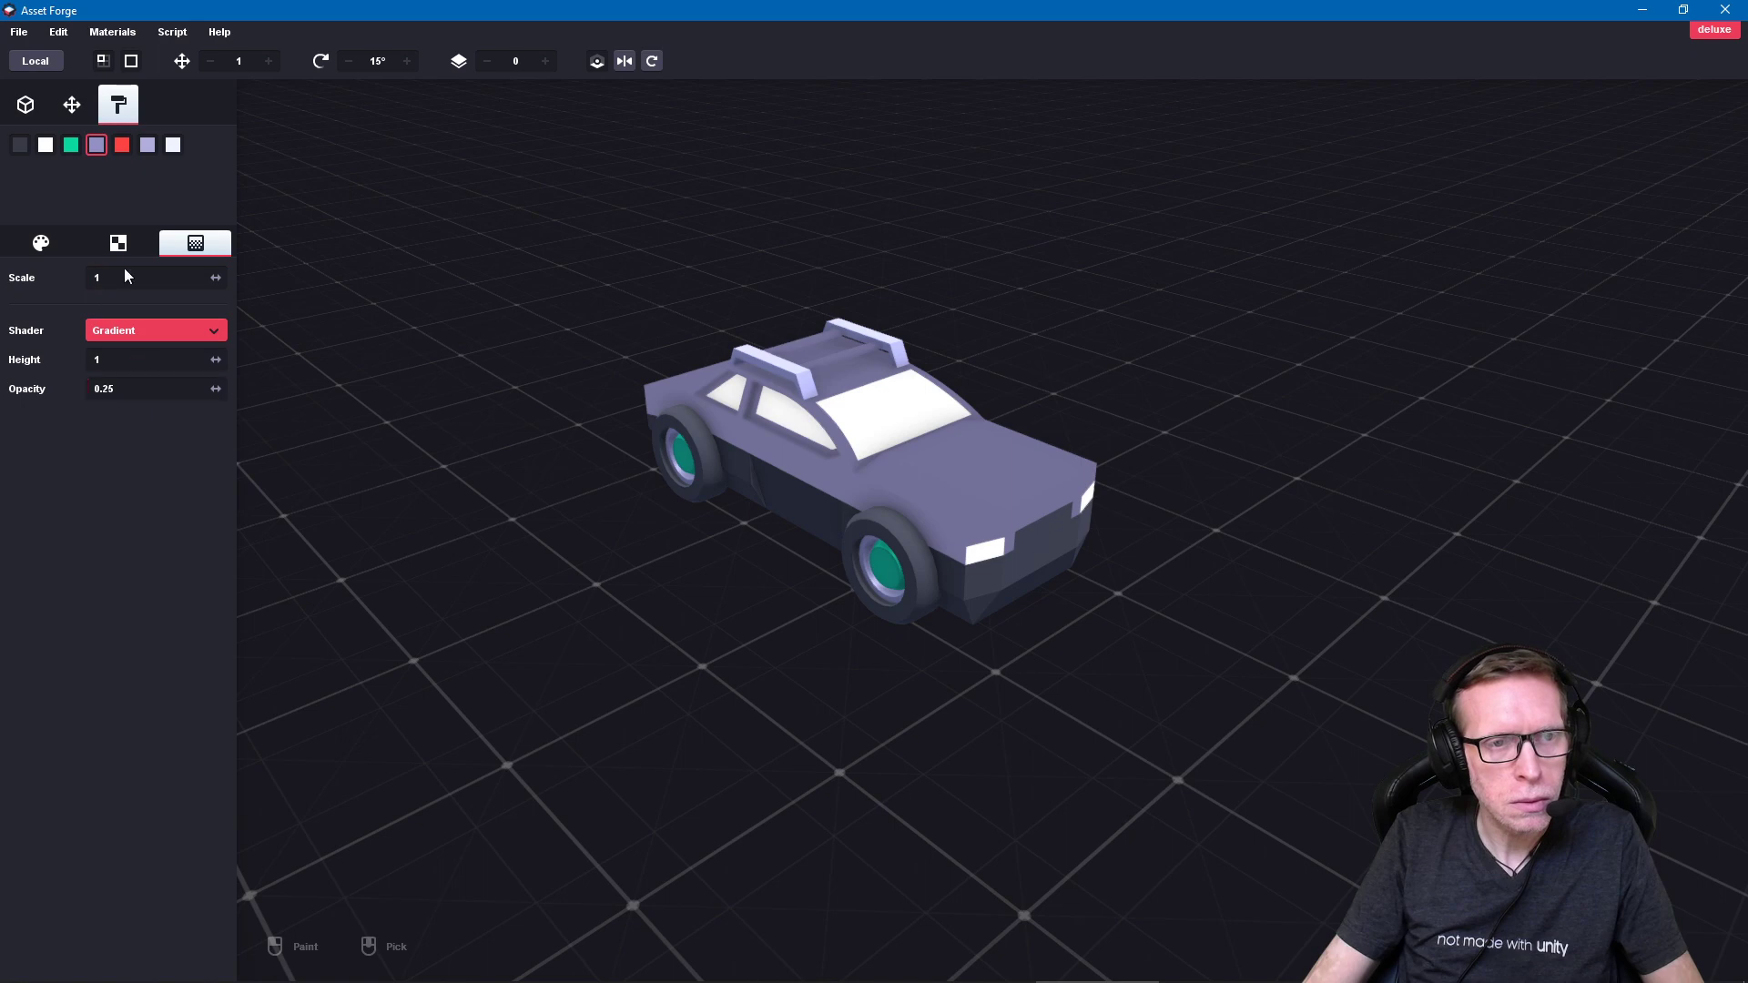
click(122, 146)
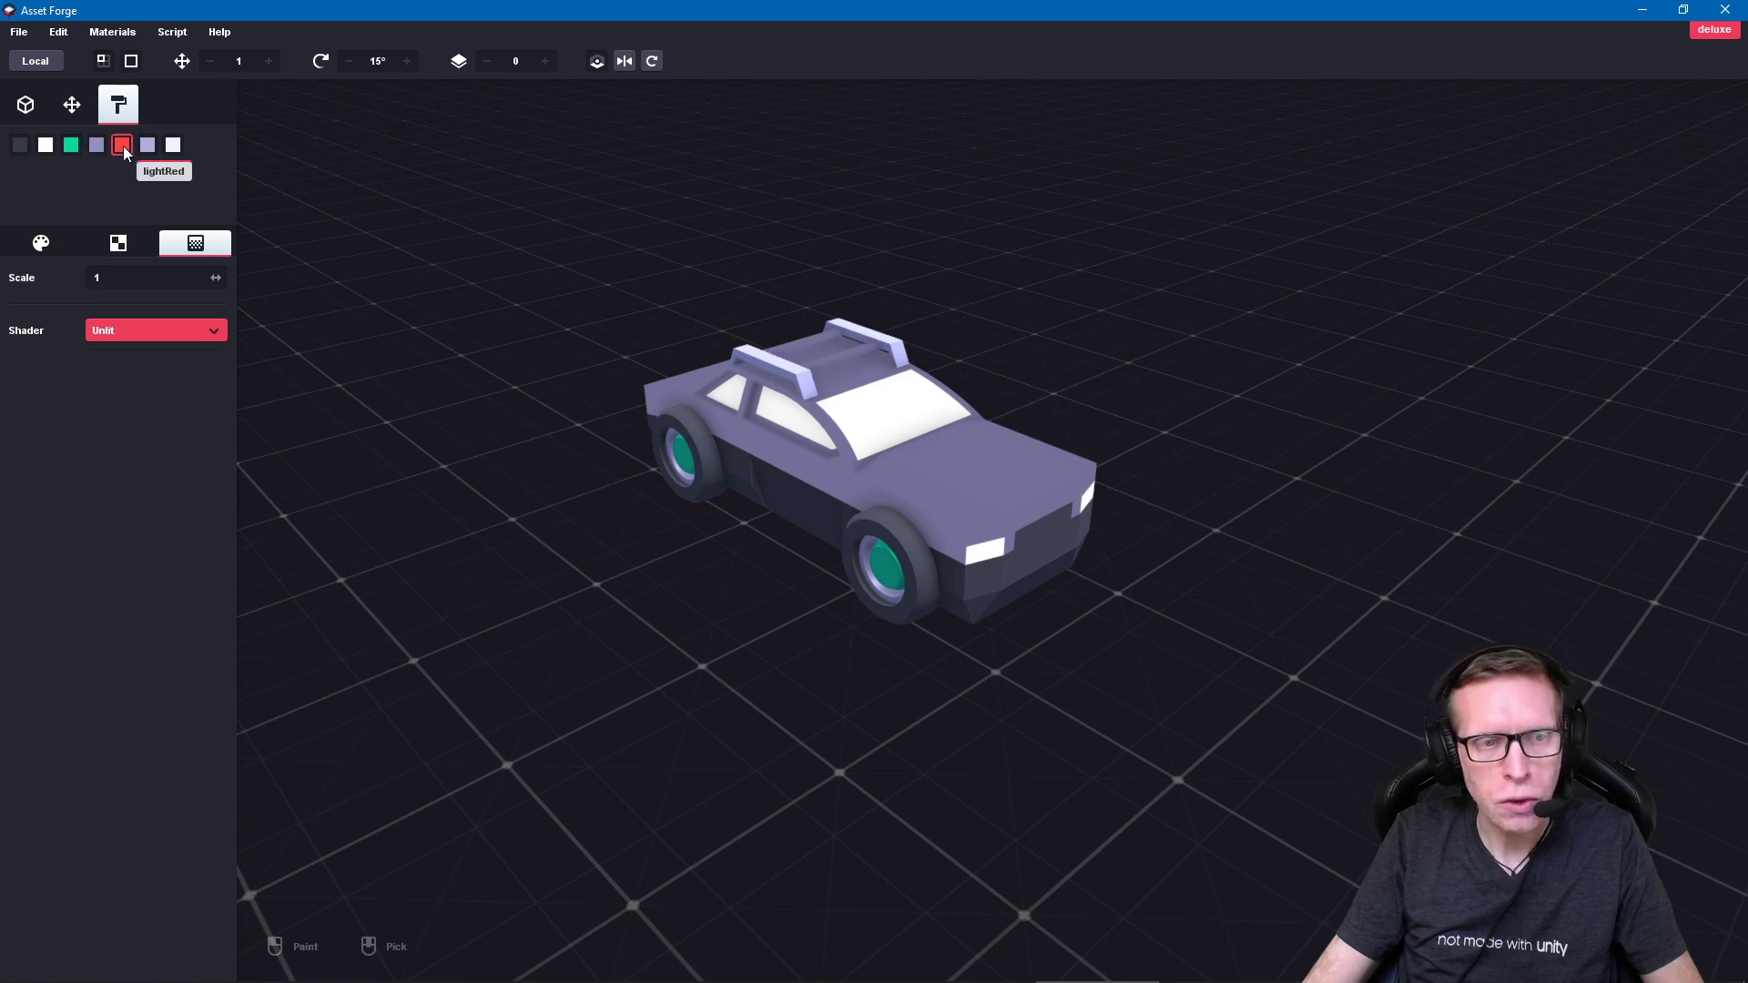
click(97, 145)
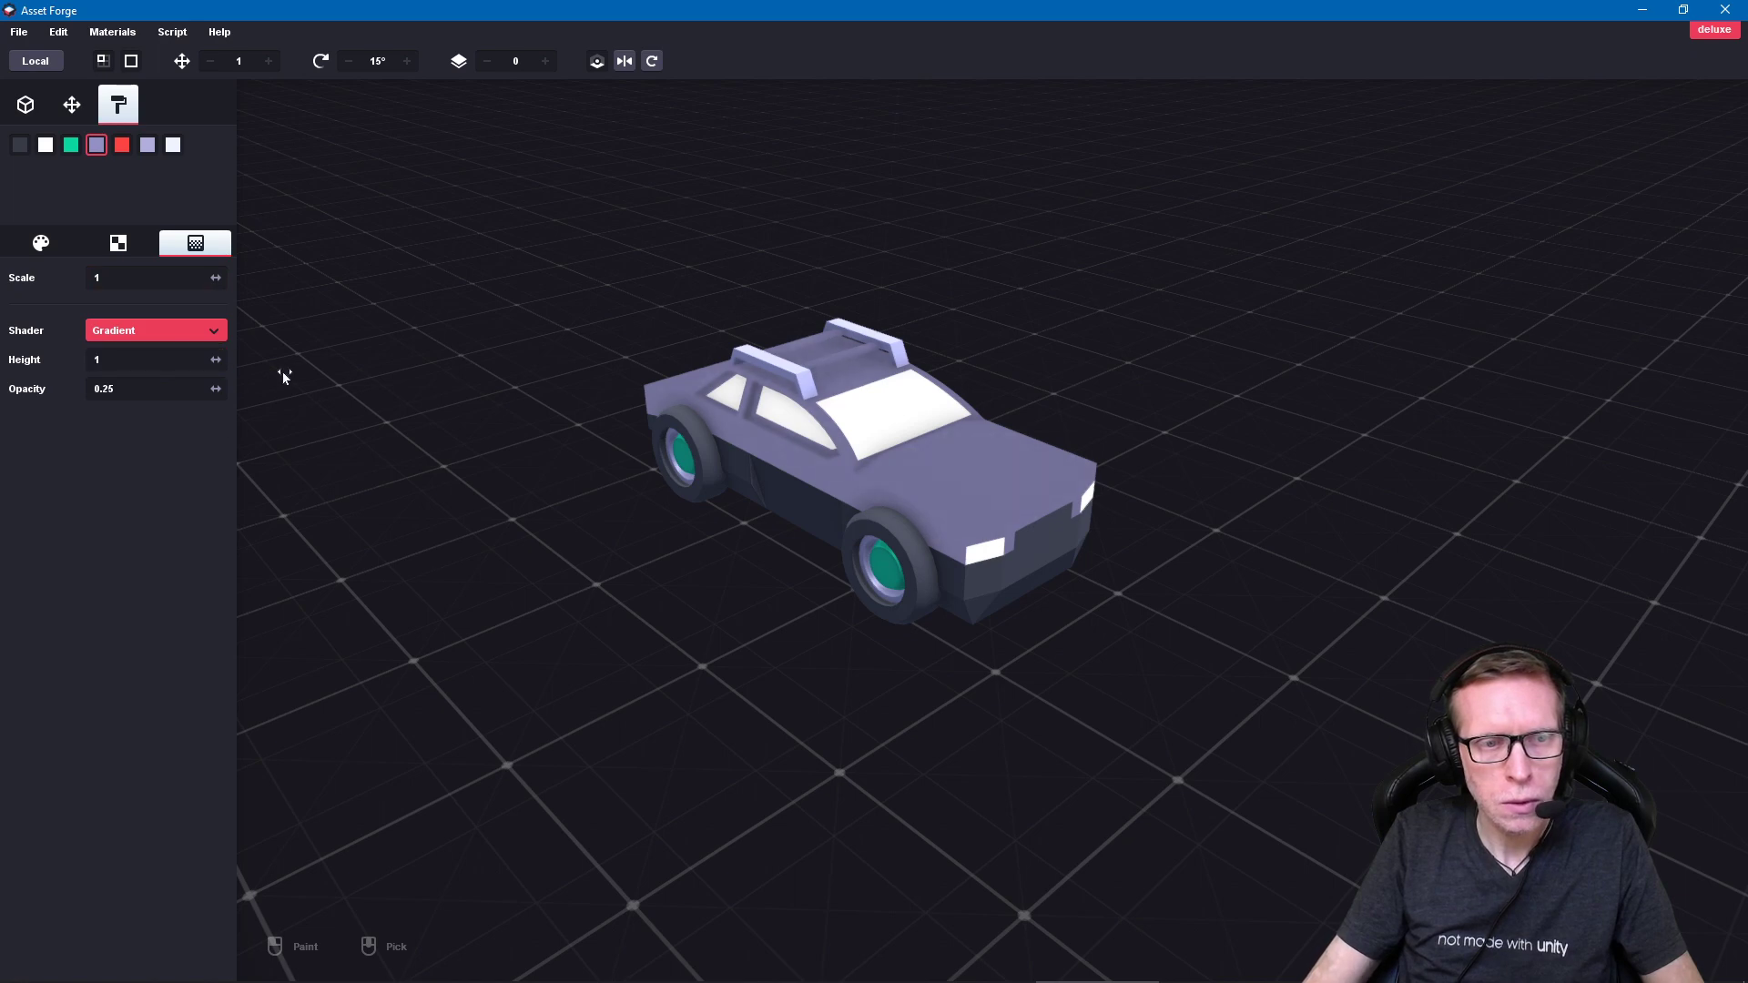
Step: Lower the gradient Height to 0.4 and orbit the car to inspect the shading
mouse_move(284, 377)
mouse_down()
mouse_move(131, 360)
mouse_move(154, 349)
mouse_up()
mouse_move(593, 546)
middle_down()
mouse_move(535, 660)
mouse_move(309, 578)
middle_up()
middle_drag(753, 636, 1230, 578)
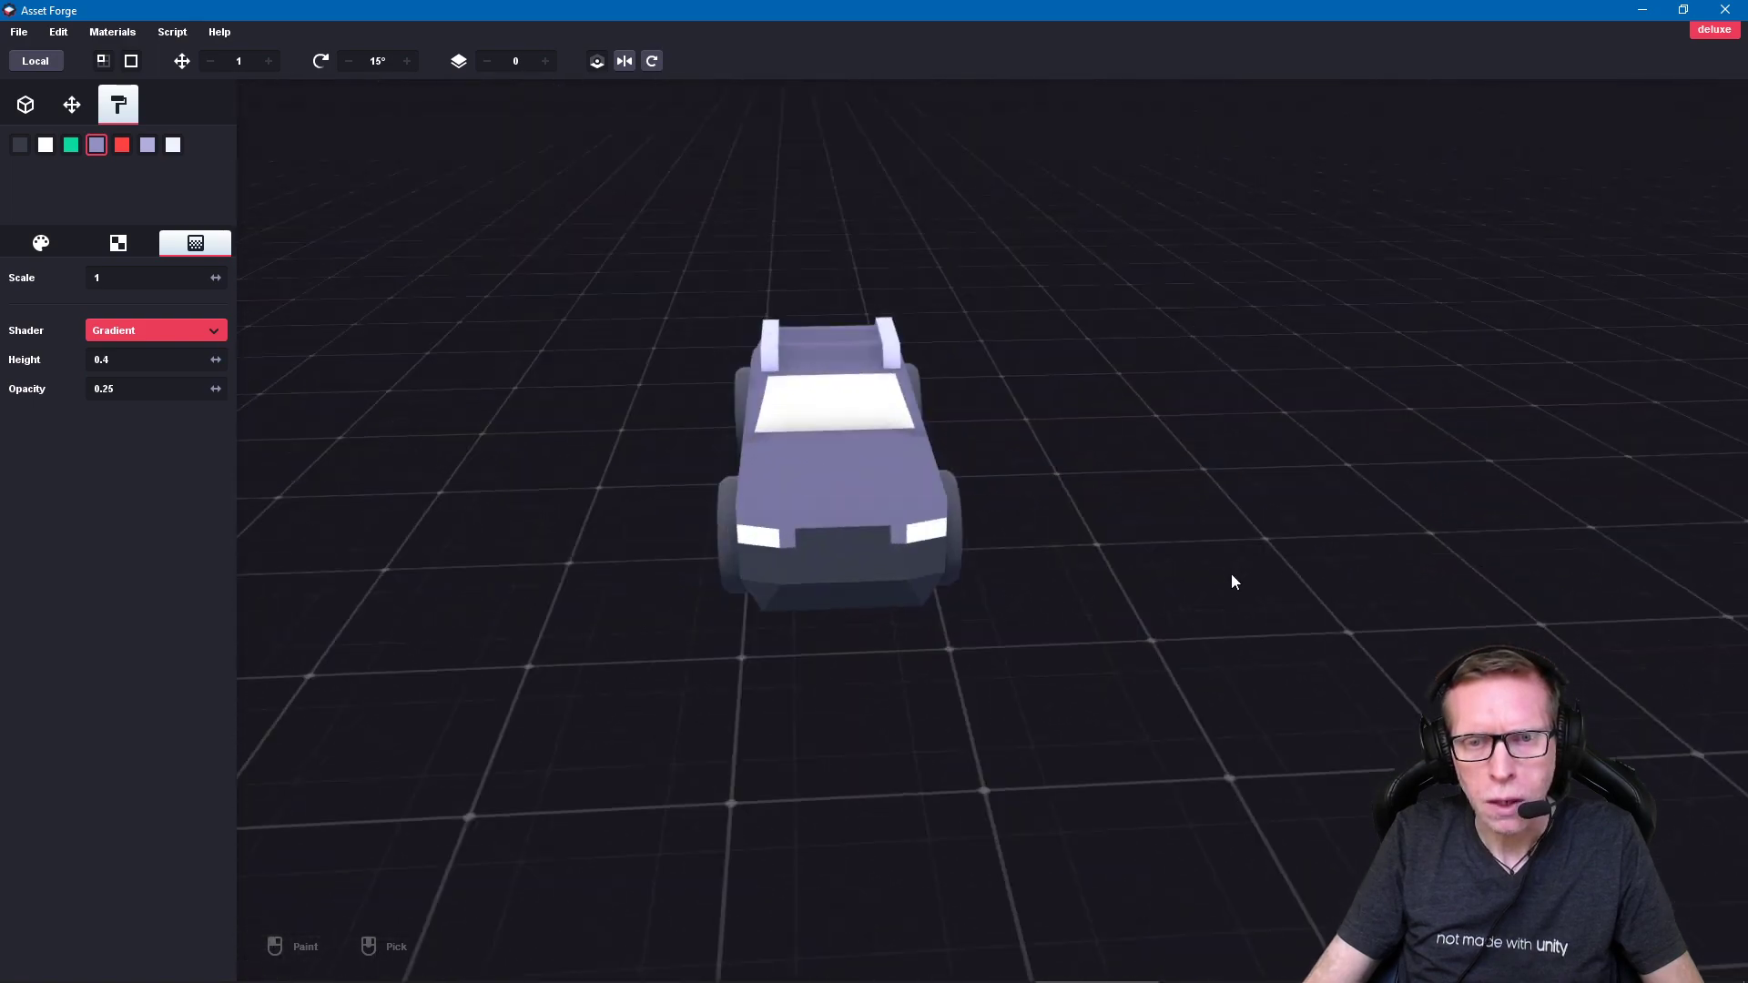
middle_drag(644, 500, 788, 579)
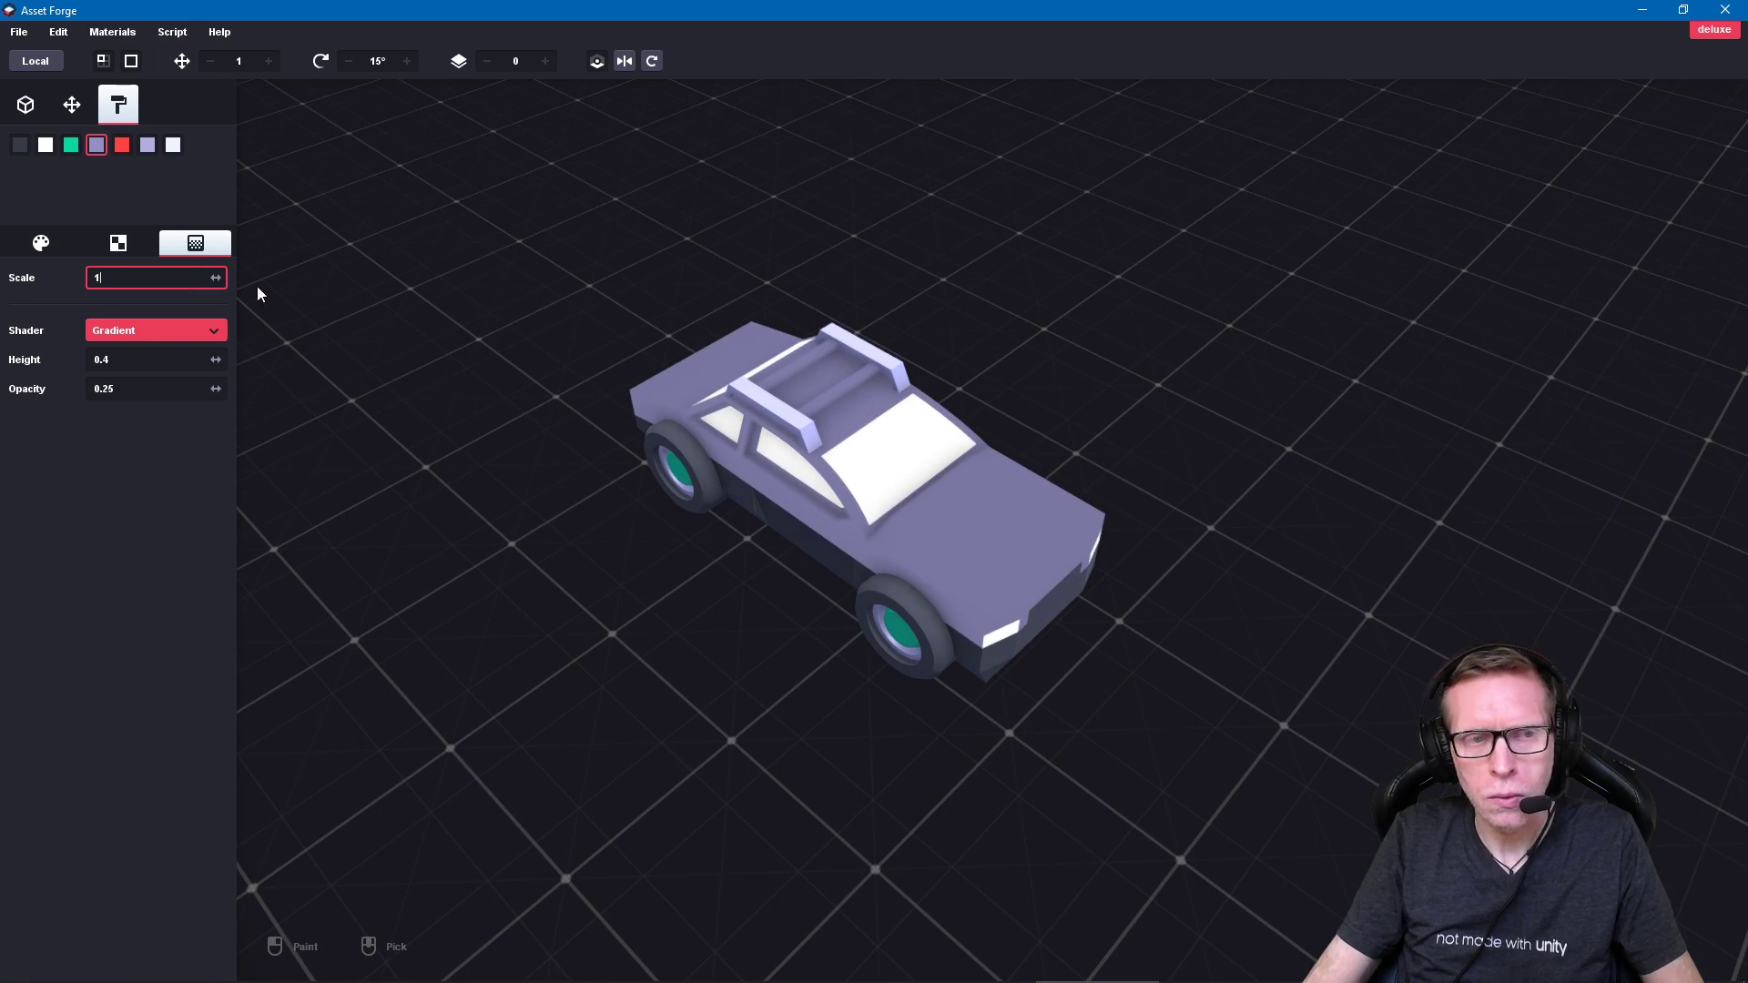
mouse_move(940, 719)
middle_down()
mouse_move(612, 570)
mouse_move(422, 695)
mouse_move(881, 673)
mouse_move(784, 583)
middle_up()
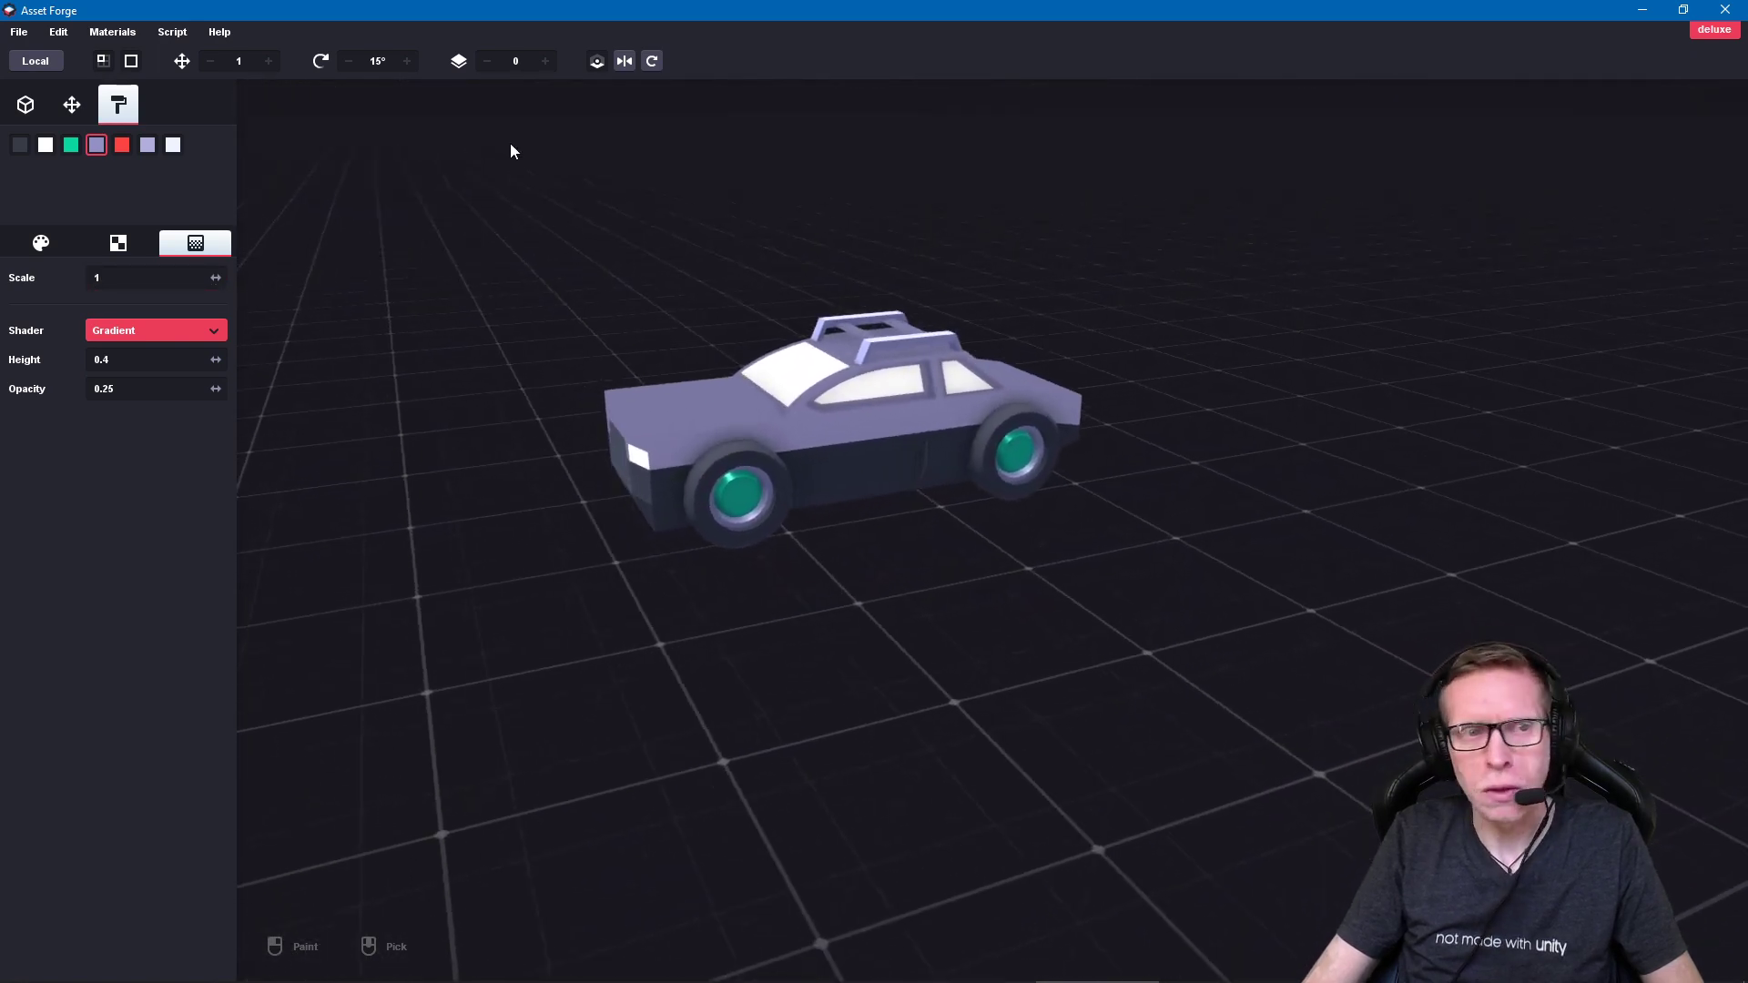
Step: Start a sprite export and review its camera angle and preset options
click(18, 32)
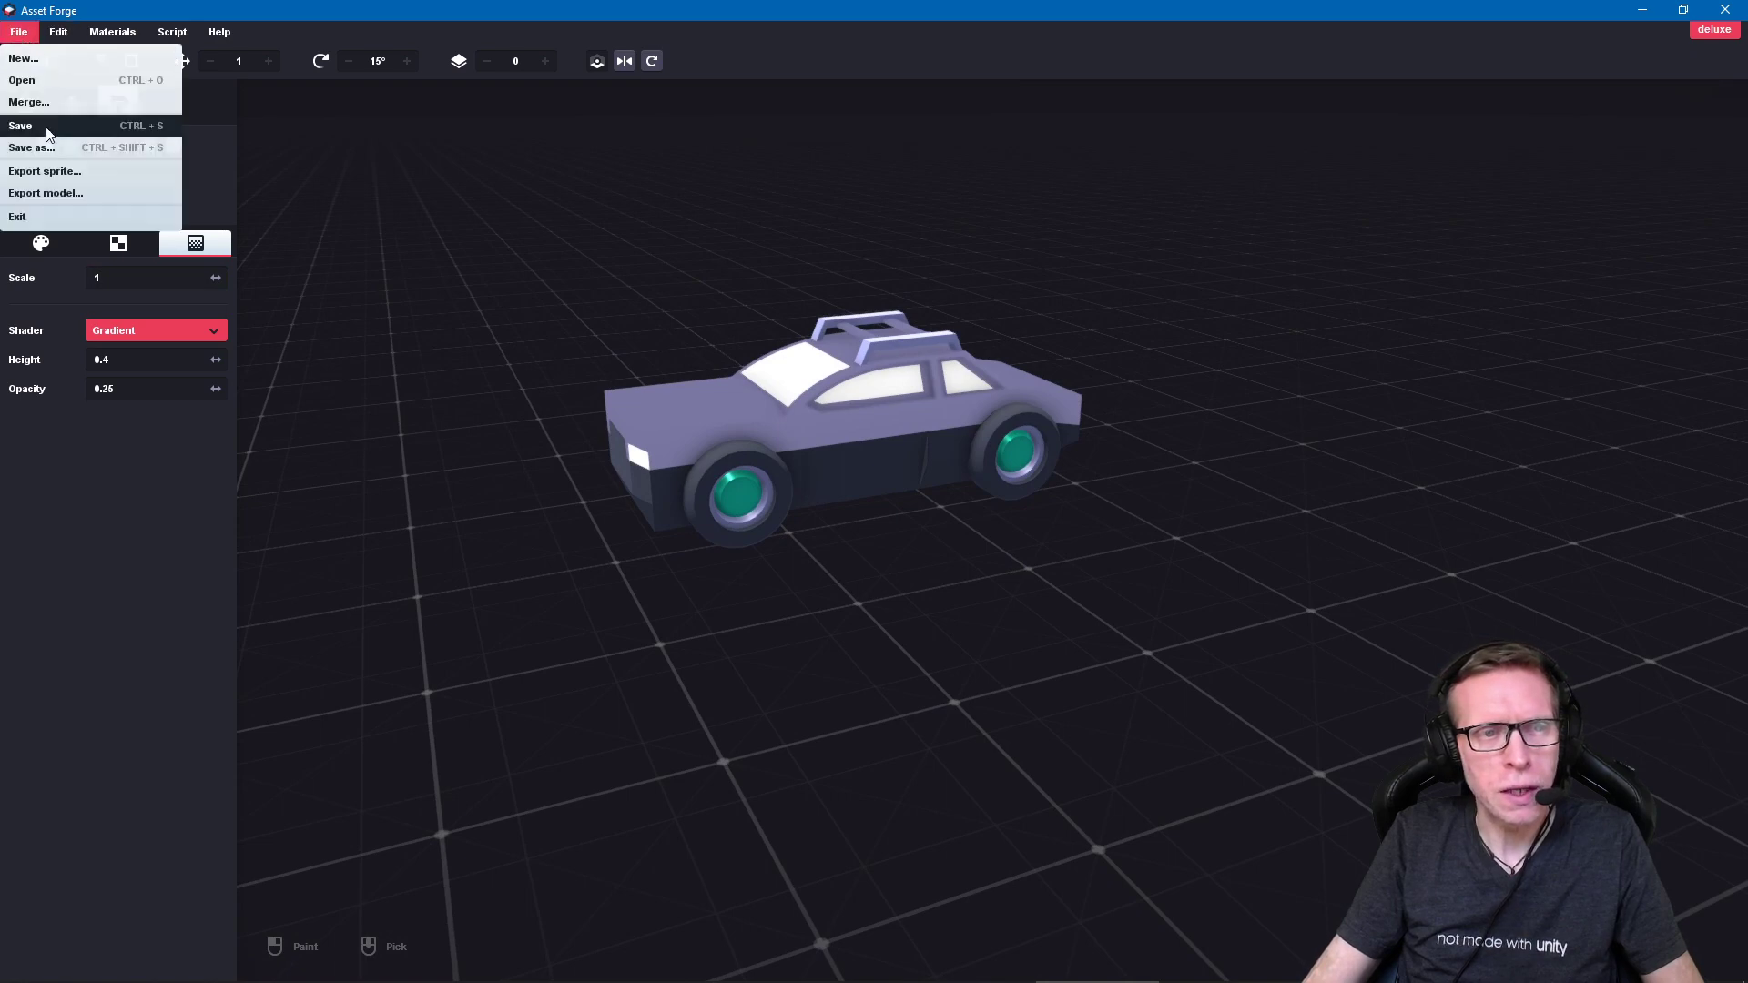
click(36, 169)
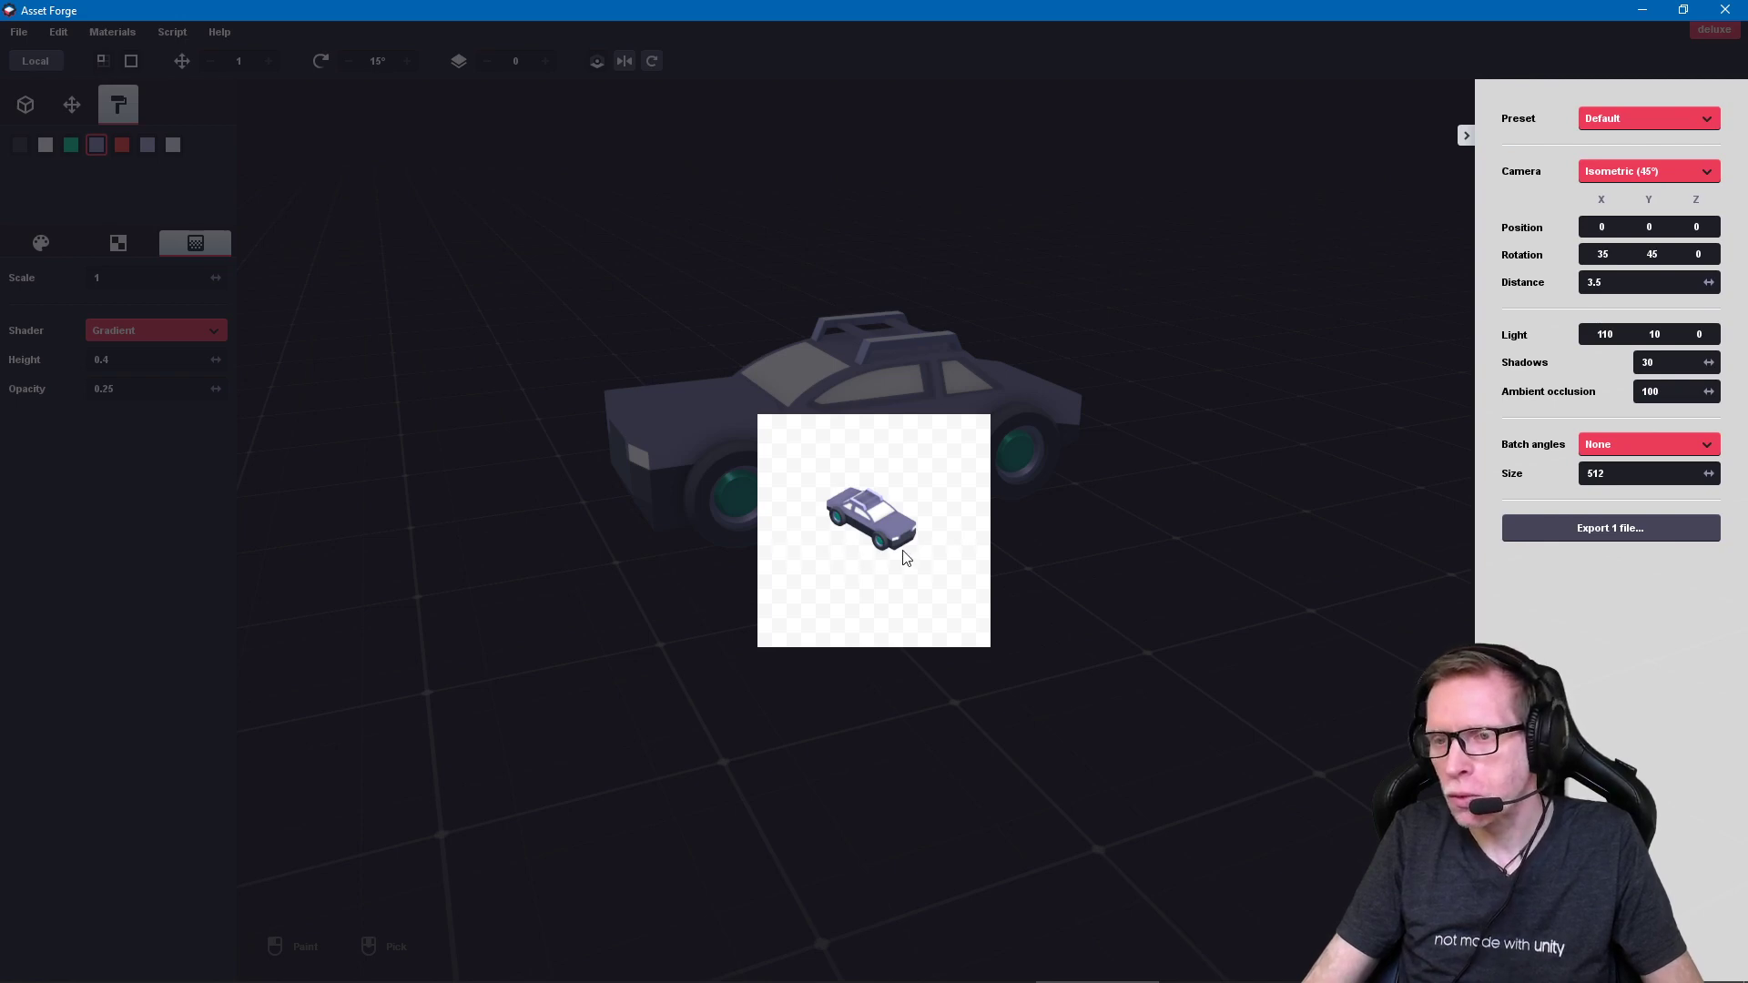
click(1644, 174)
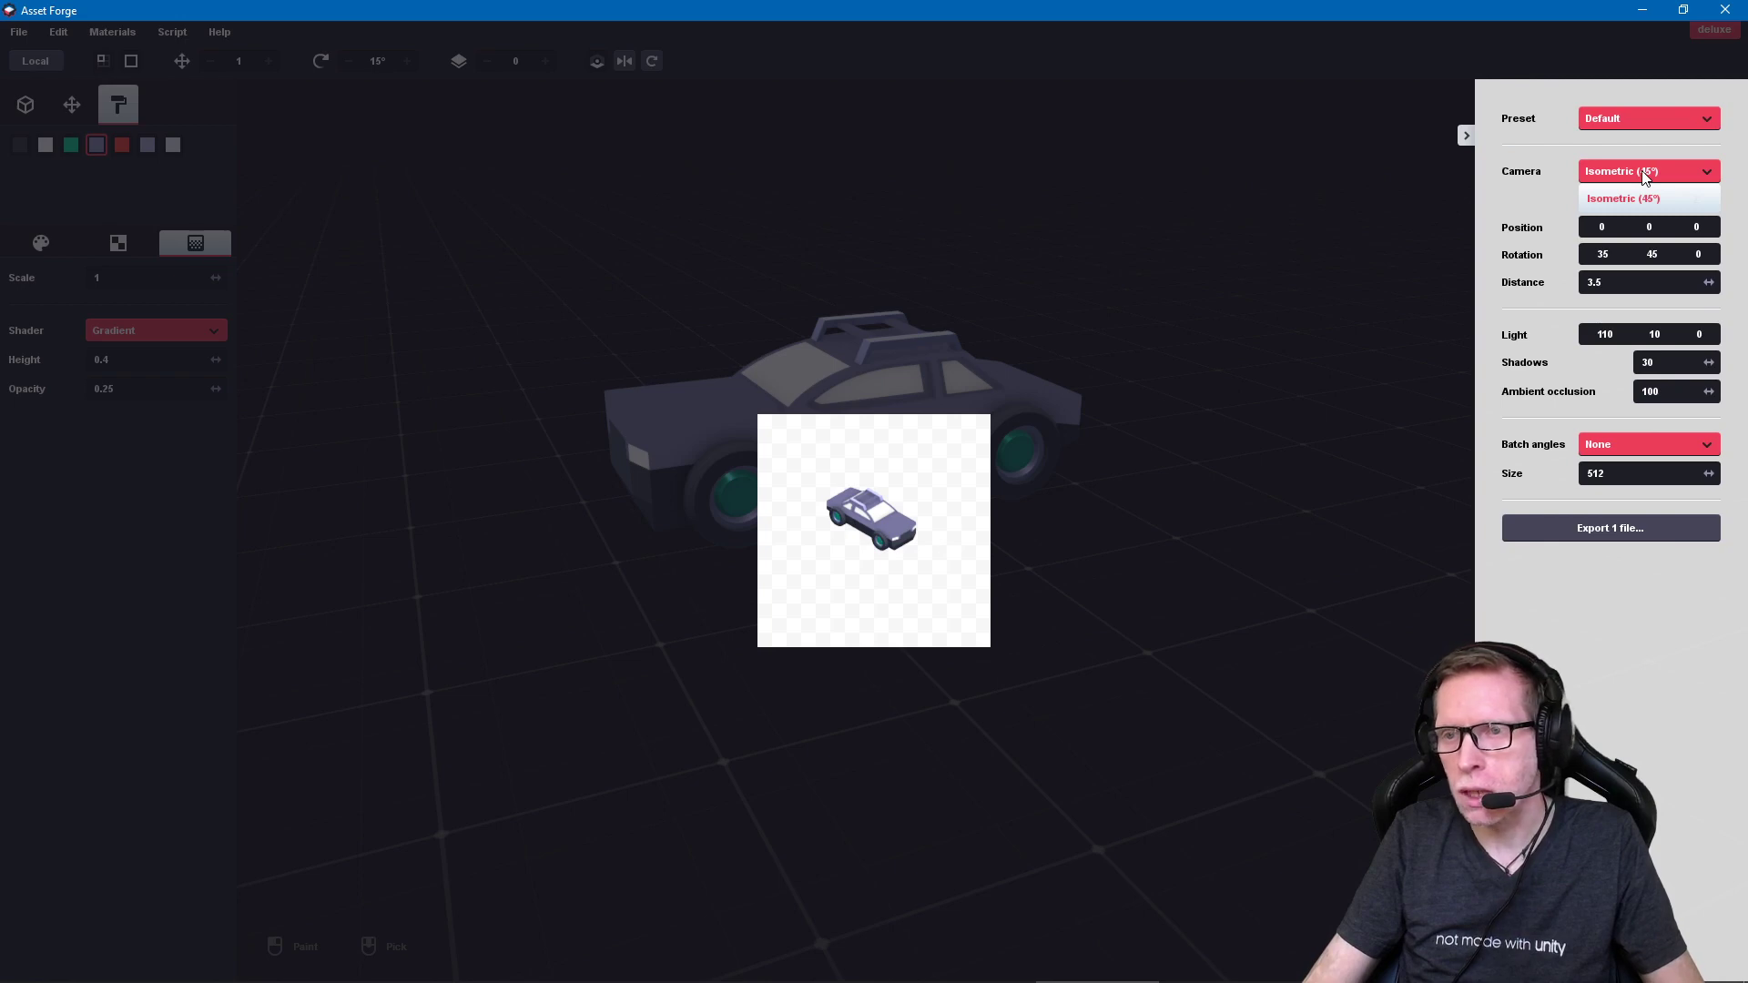
click(1643, 137)
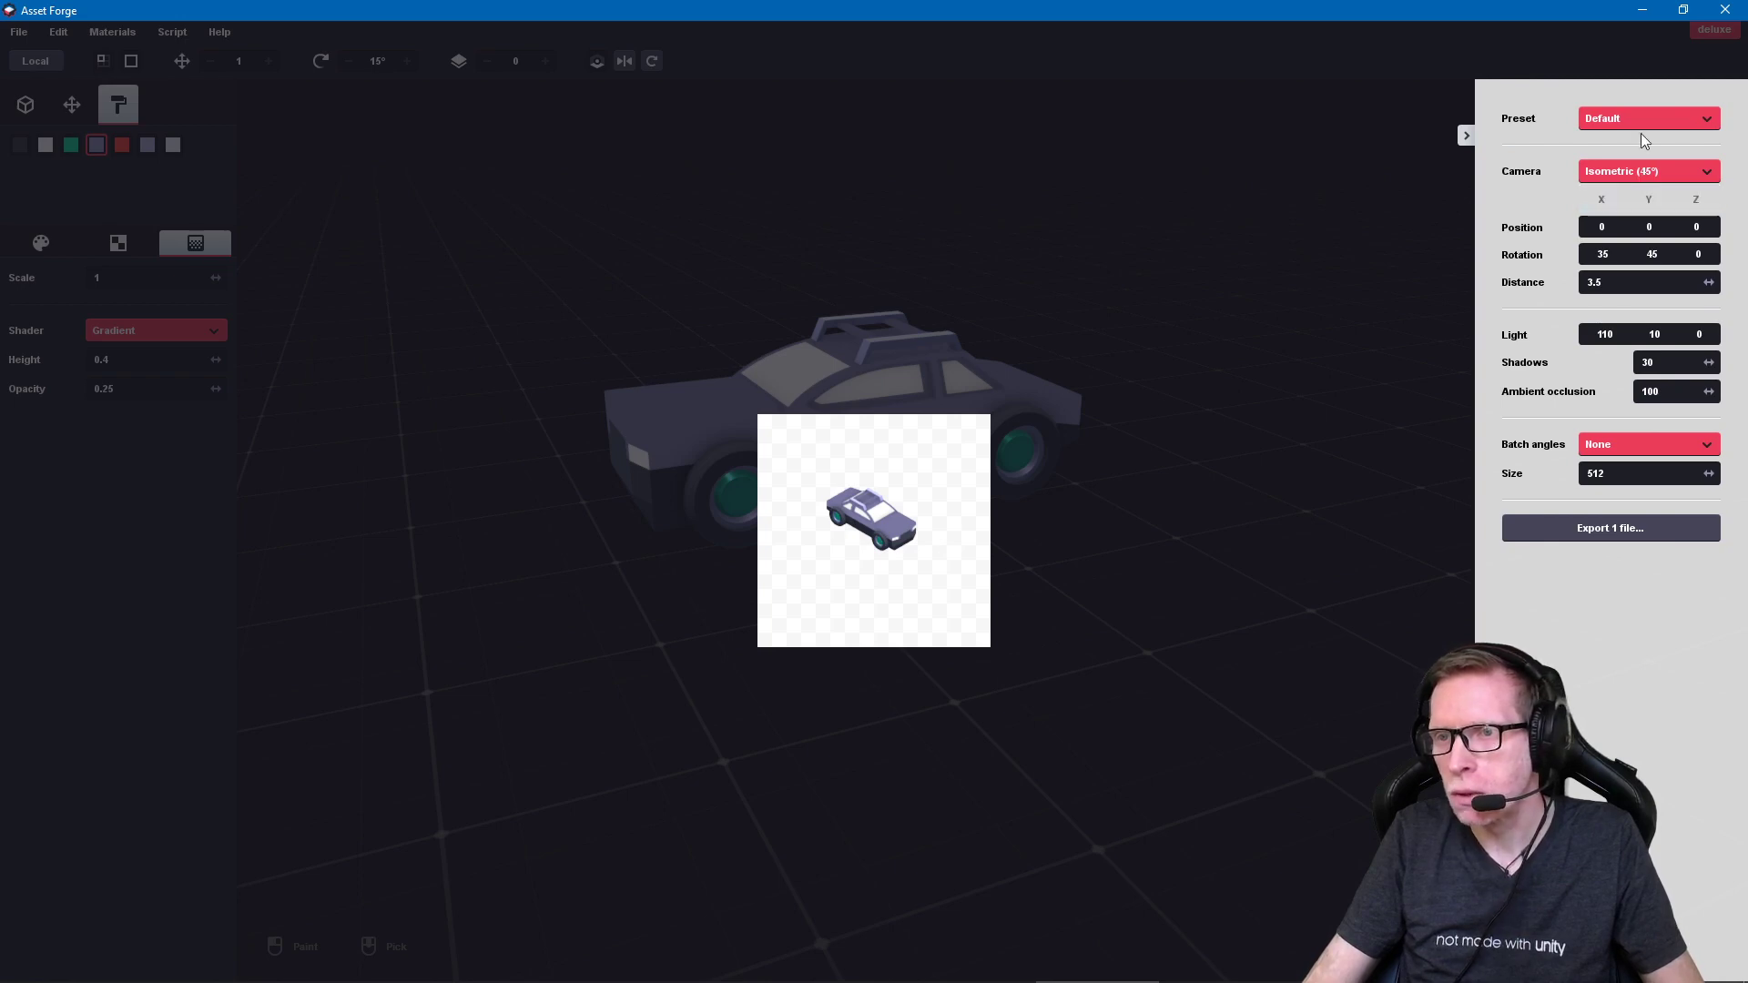
click(1638, 110)
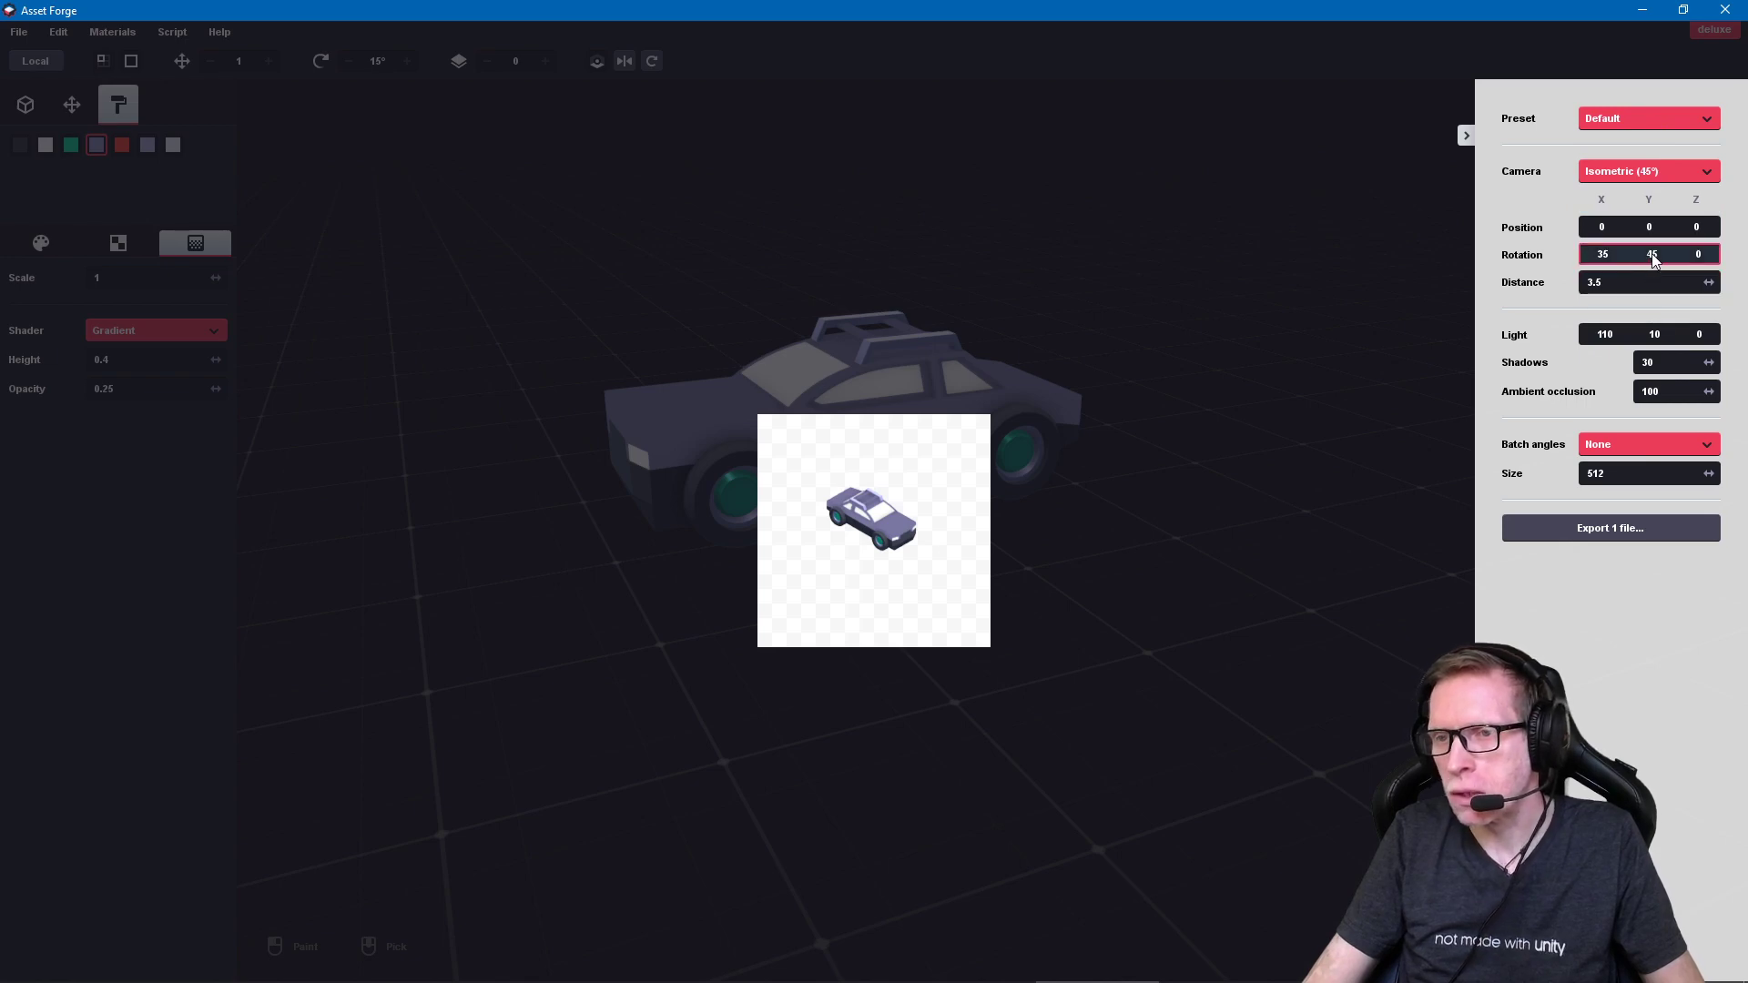
text(0)
Step: Set sprite rotation X 0 and Y 90, export one file, and close the settings
key(Return)
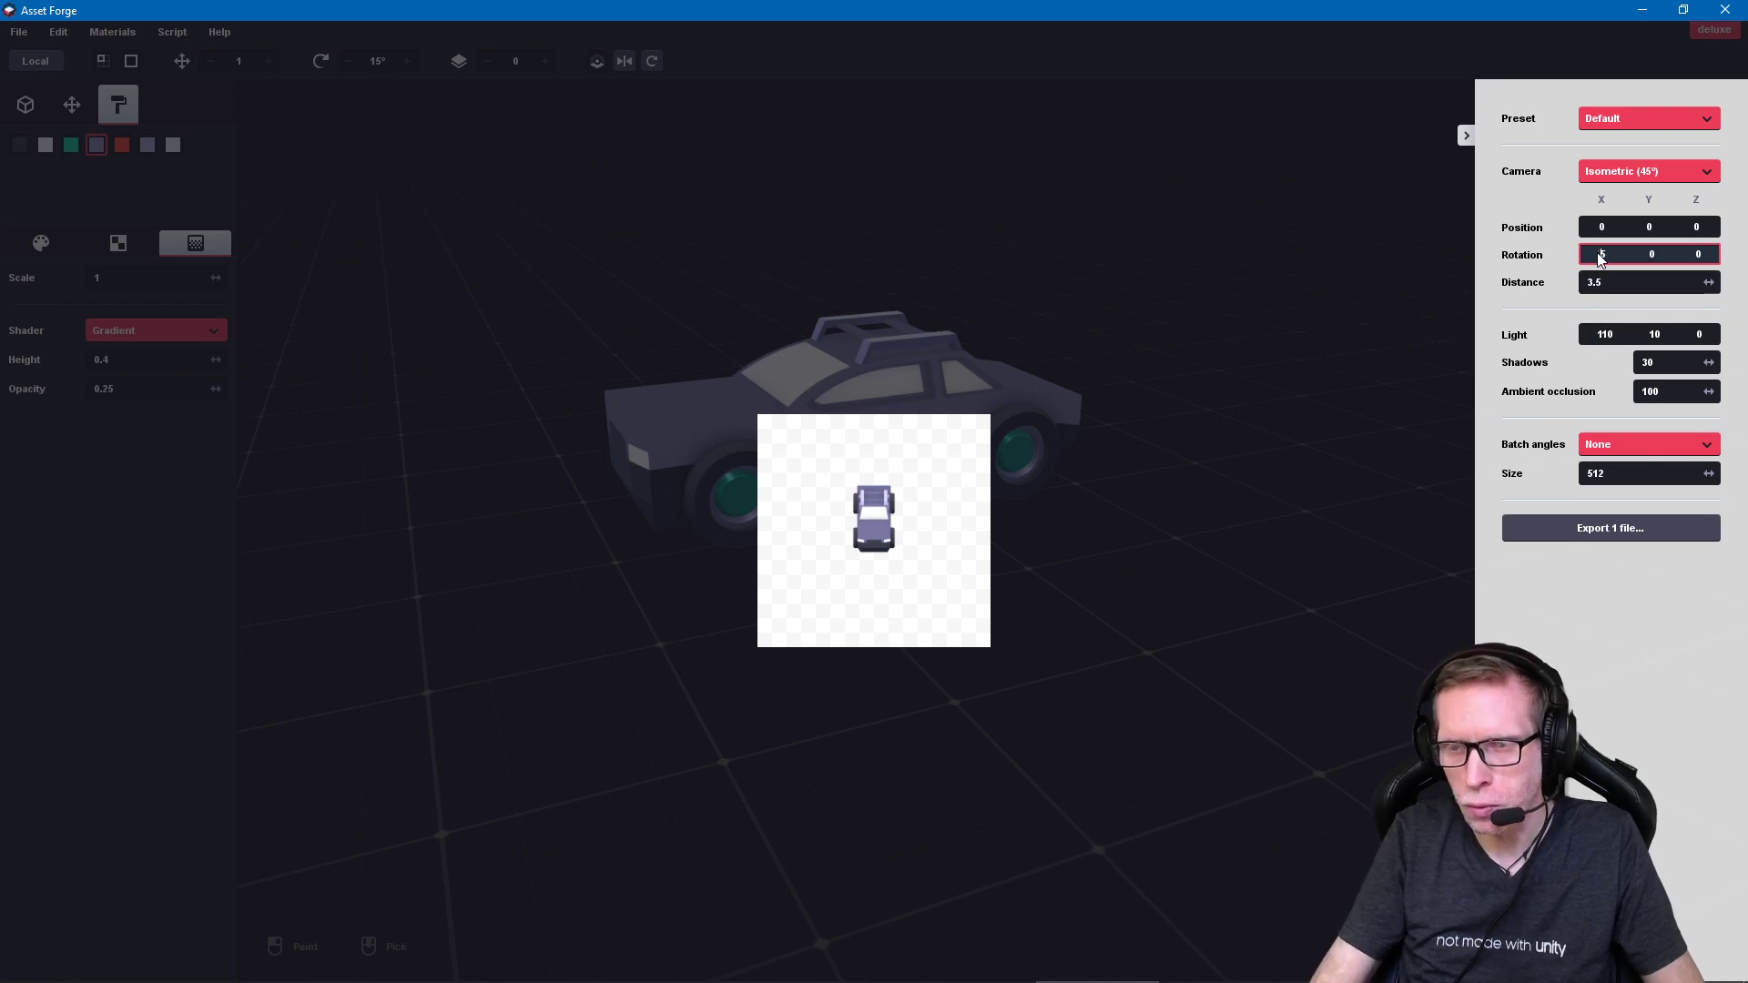
text(0)
key(Return)
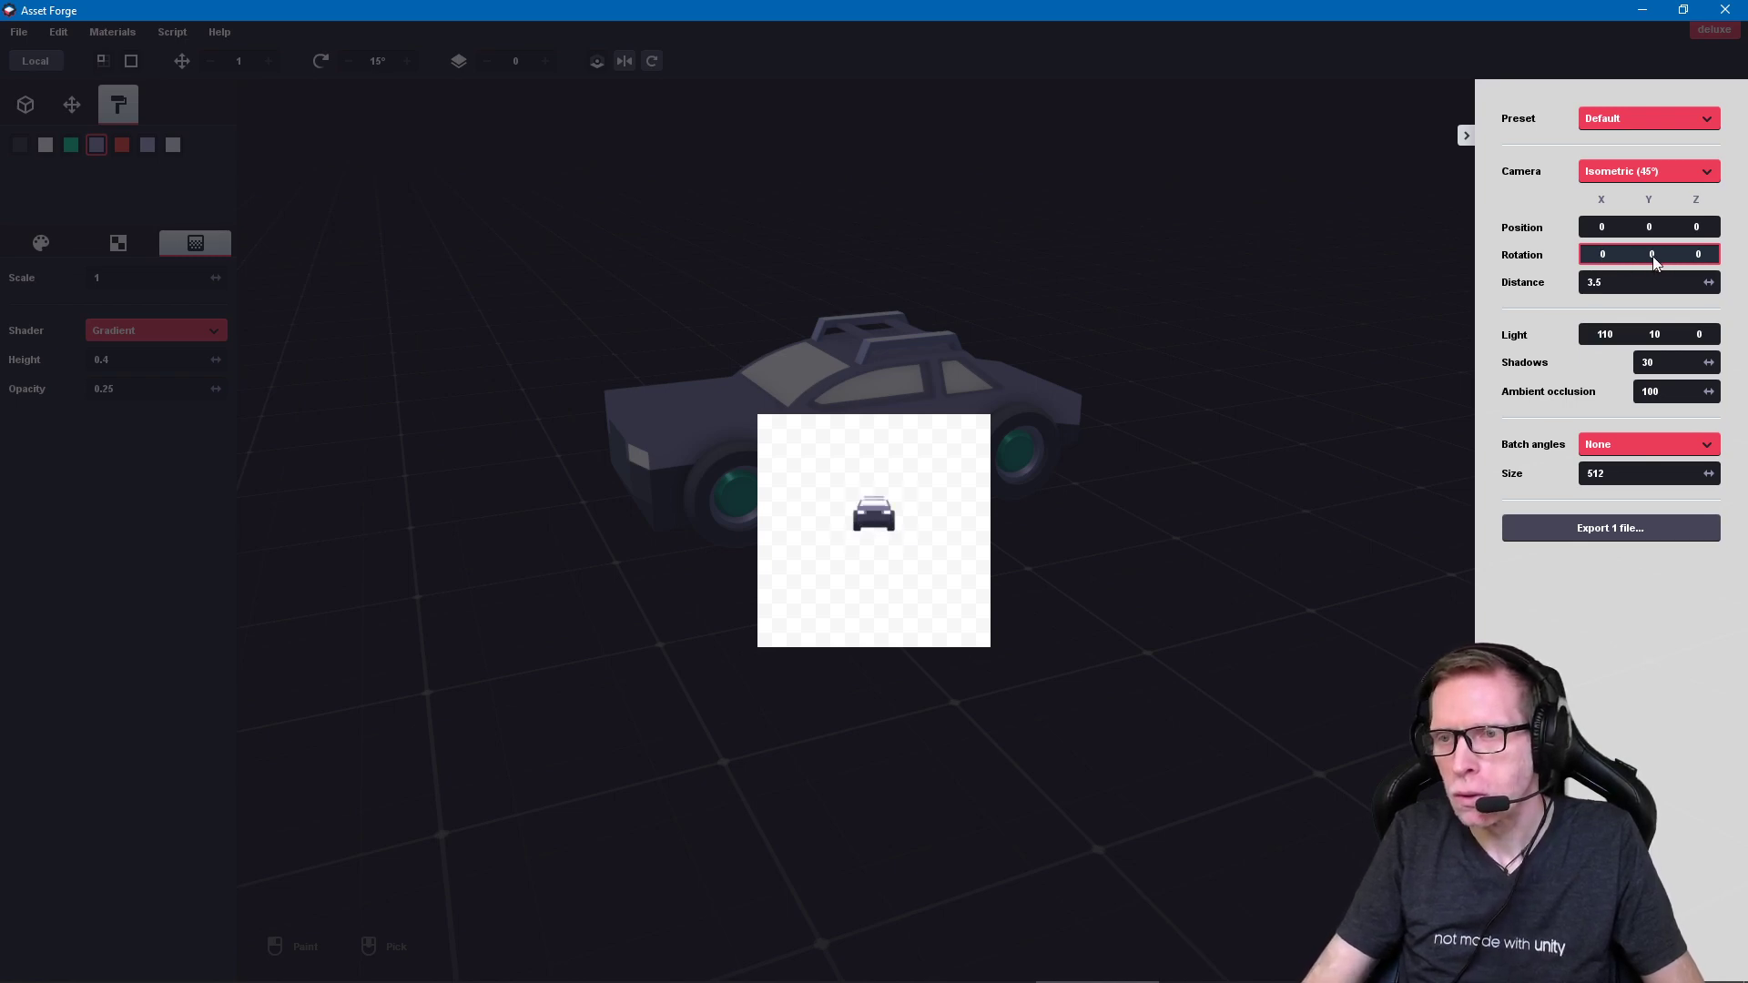
text(90)
key(Return)
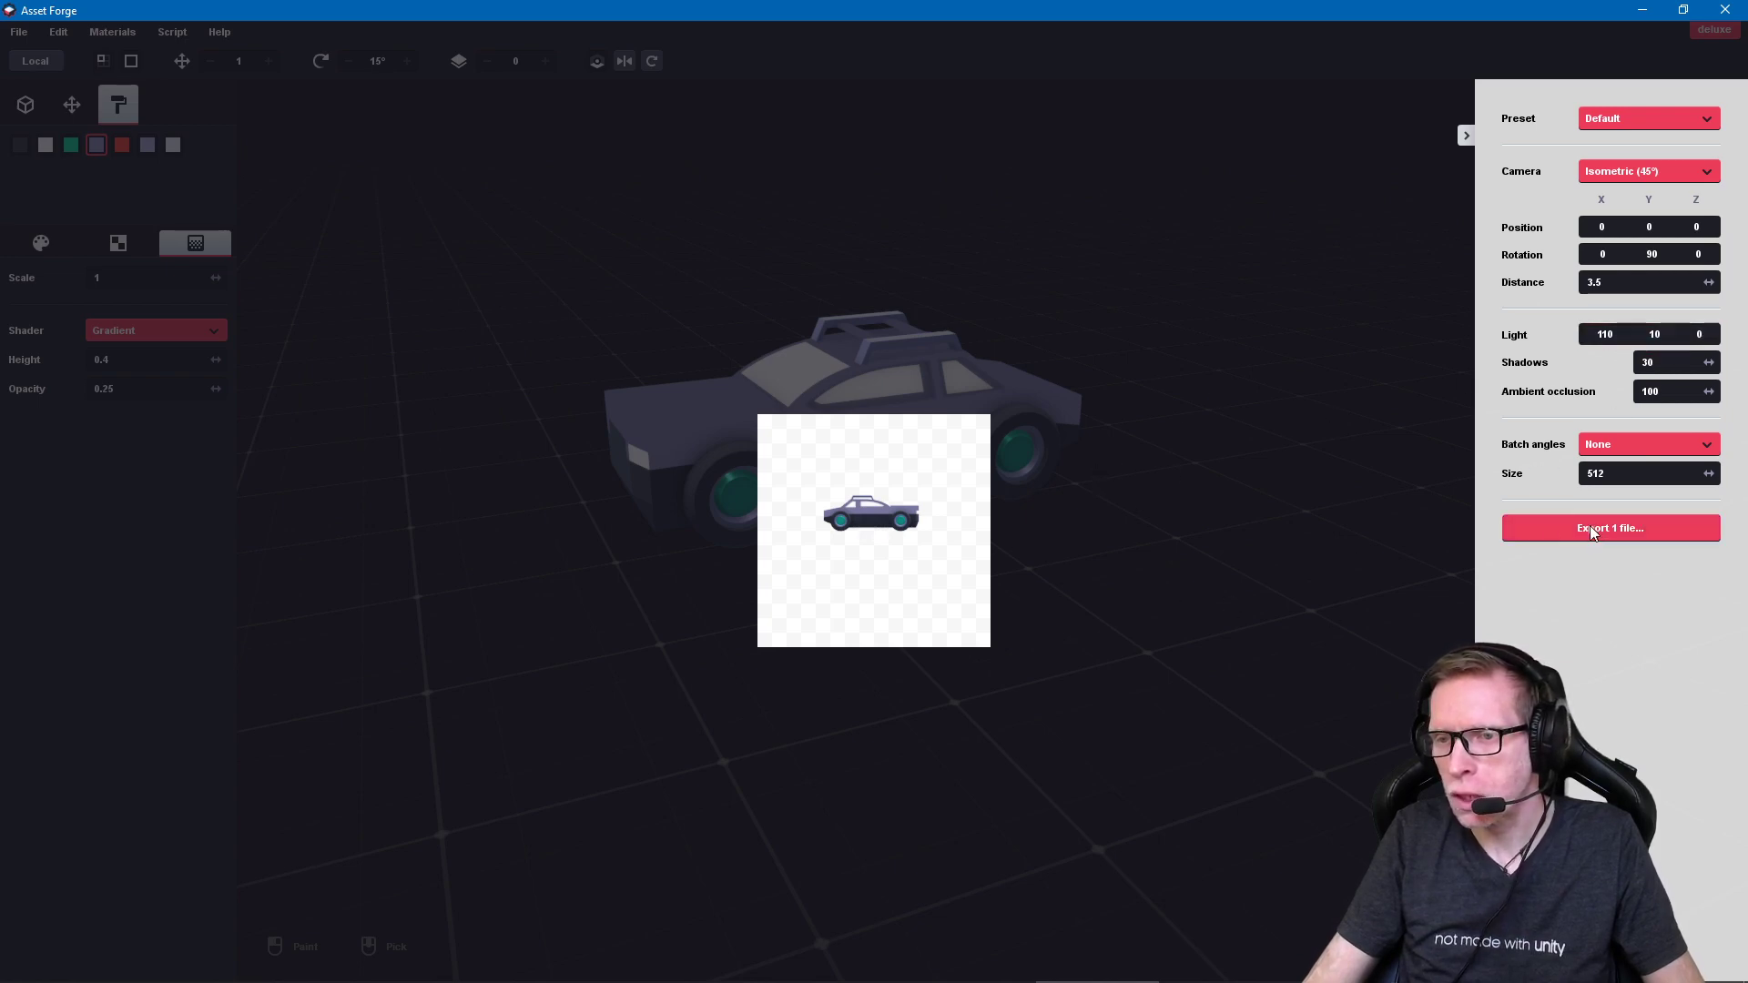
click(1624, 123)
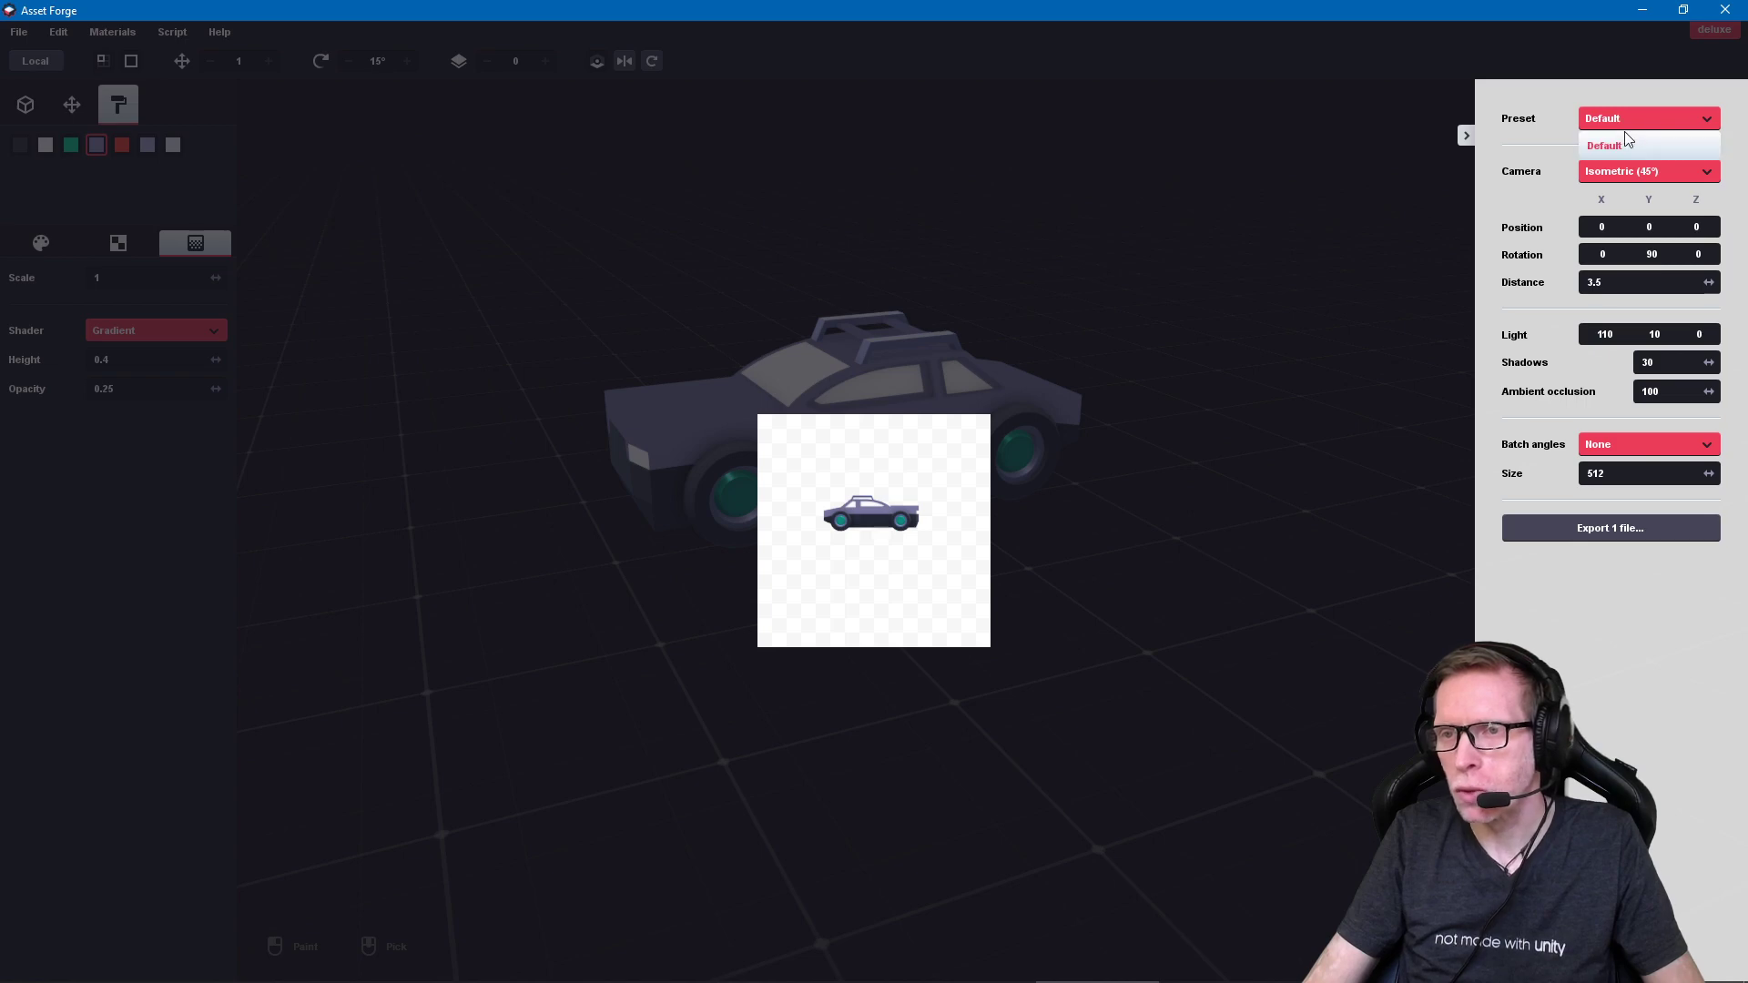
click(1468, 138)
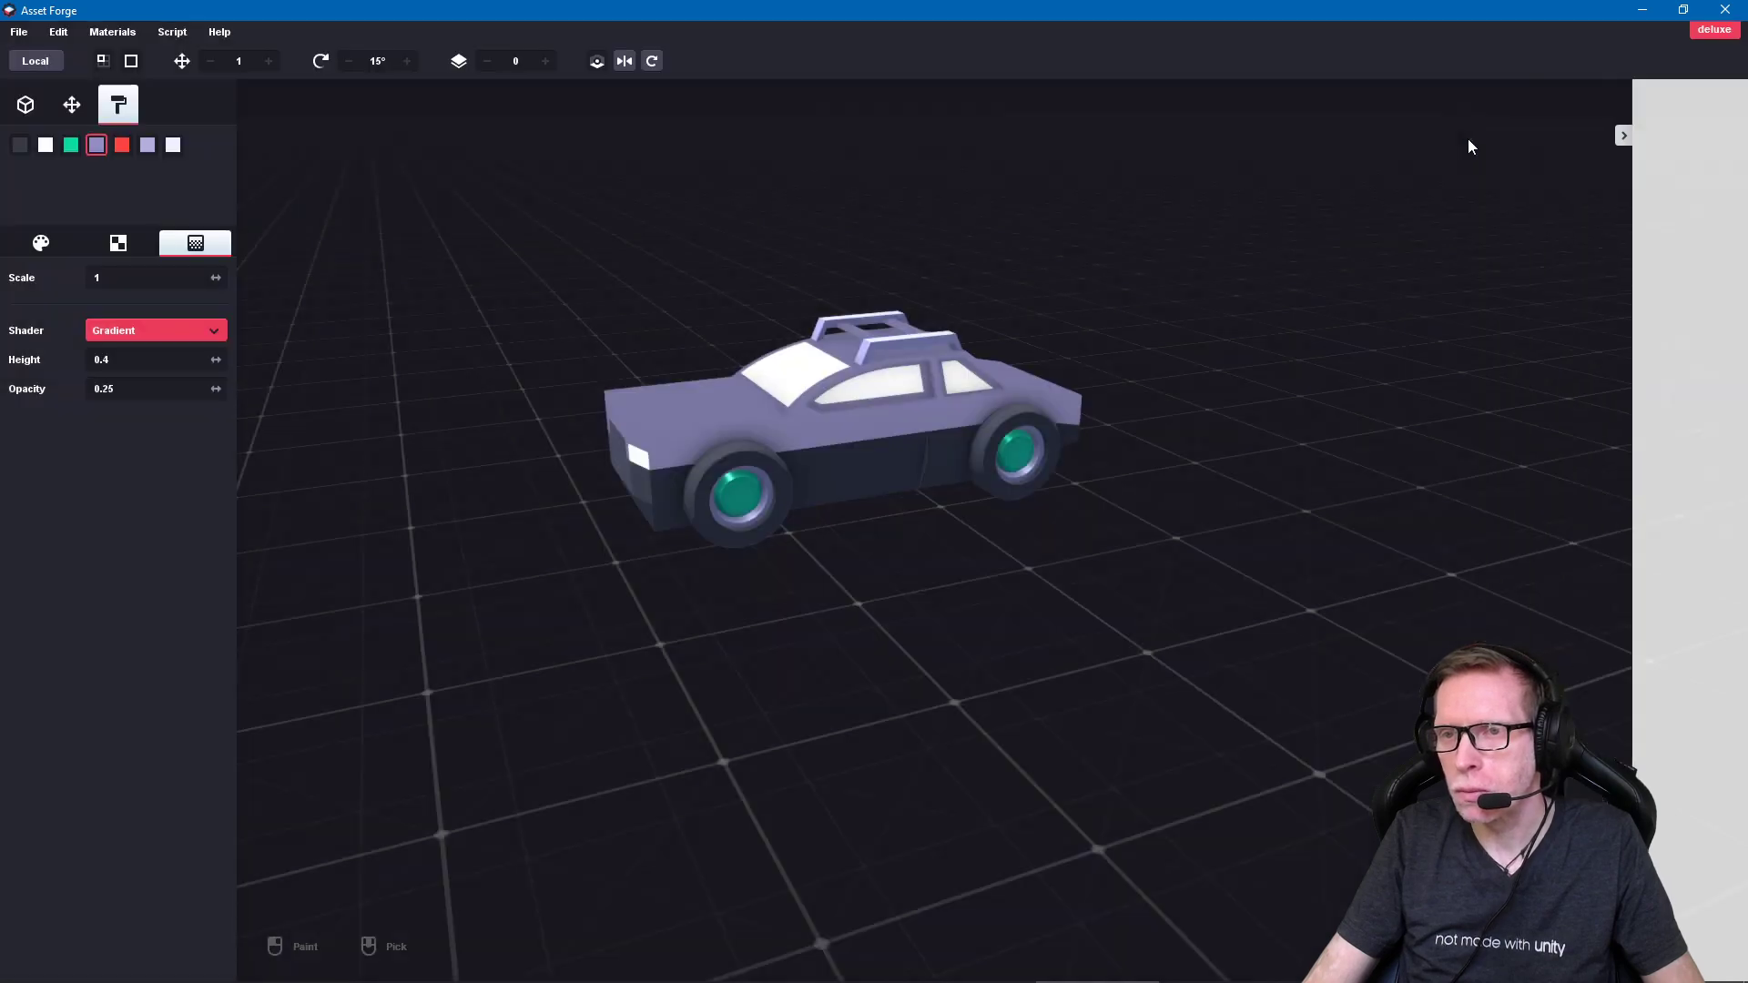
Step: Export the car as an FBX model named Car2.fbx in the Content folder
click(20, 33)
click(46, 191)
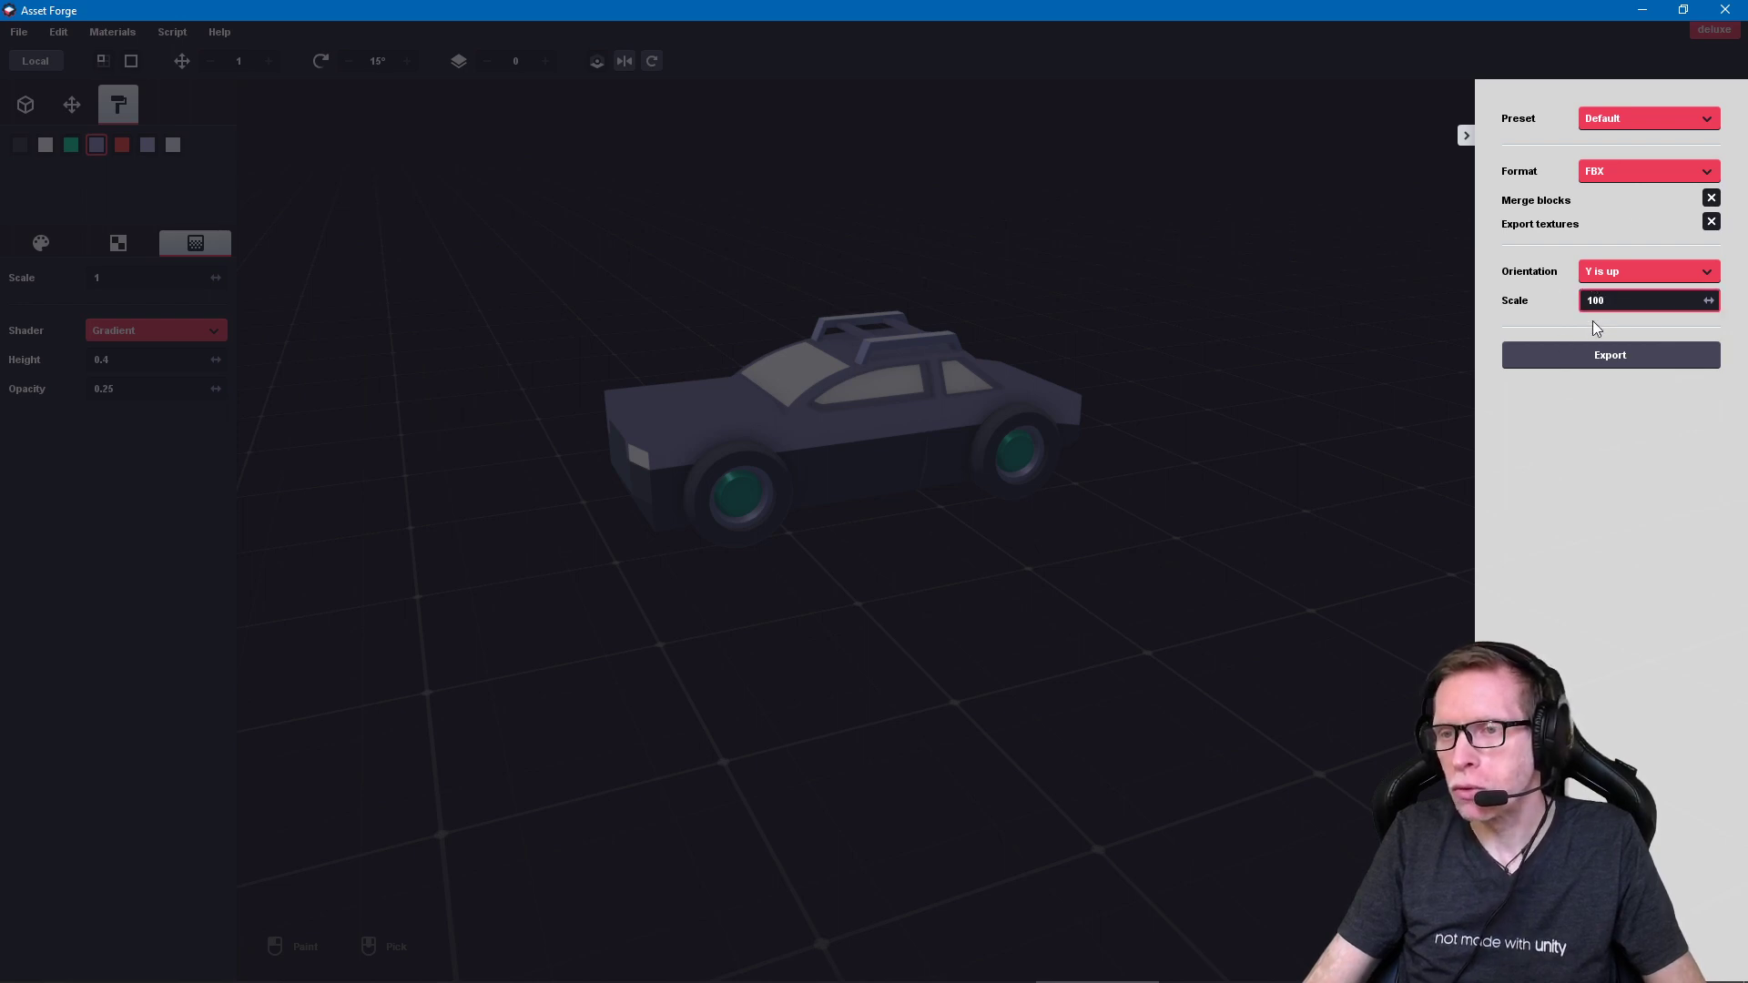
click(1614, 361)
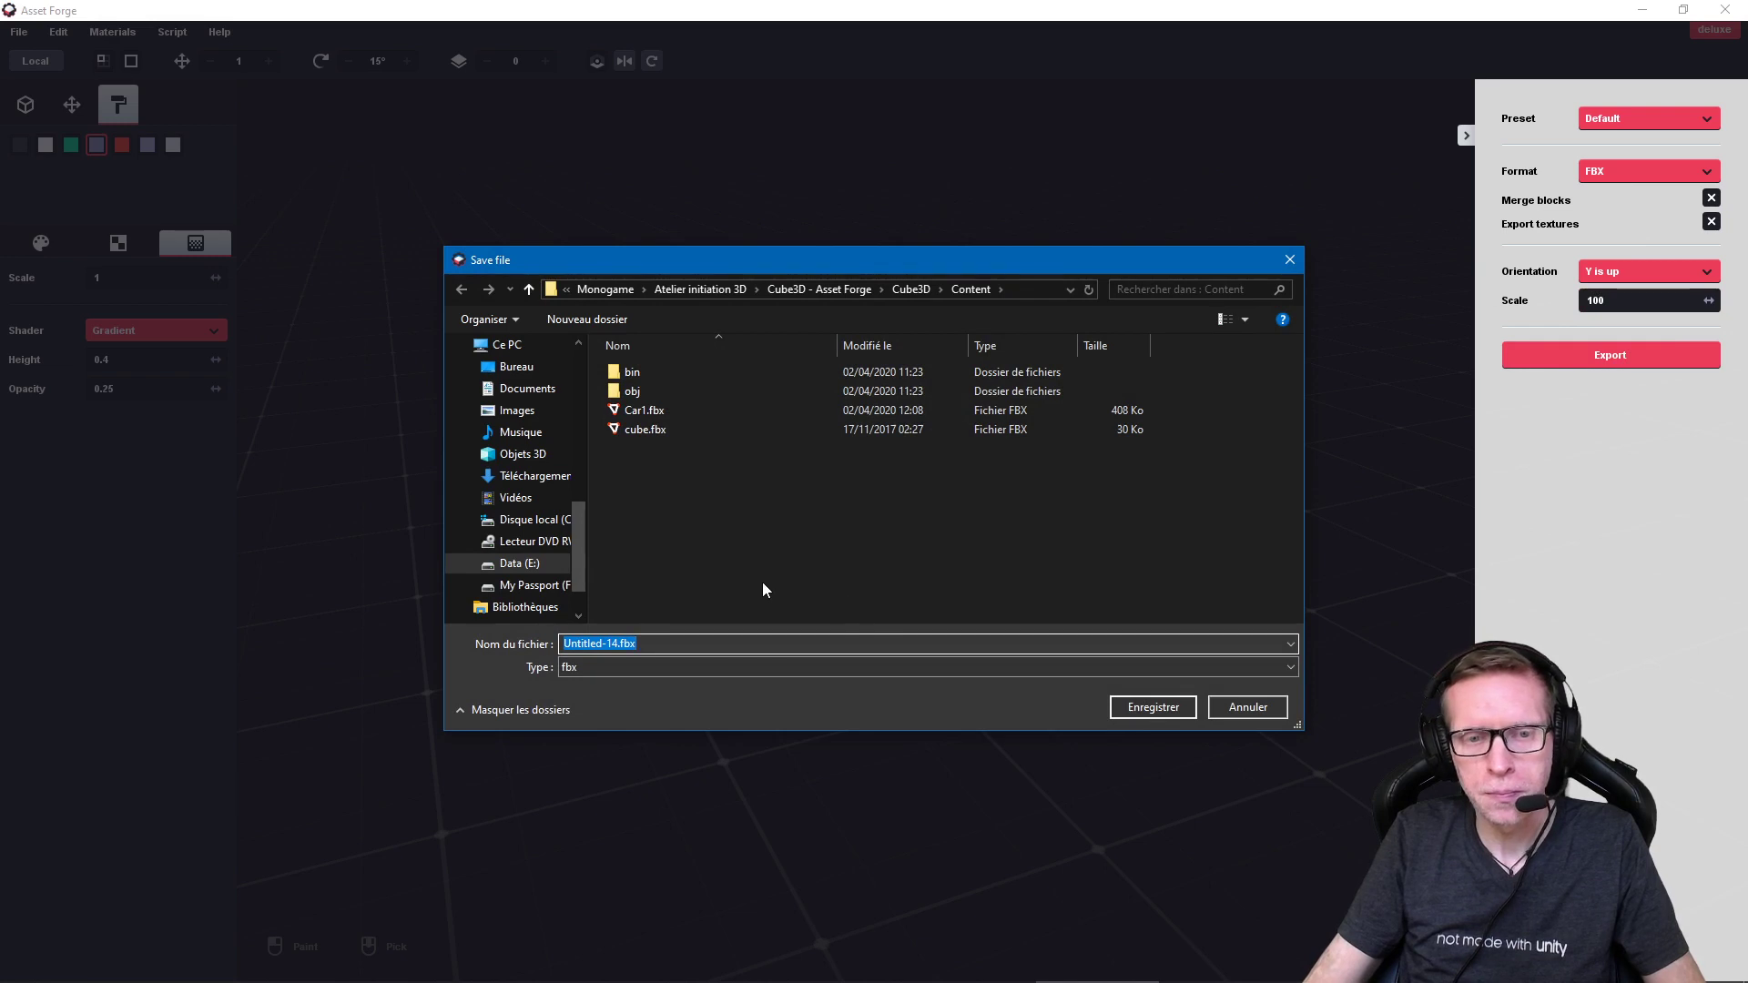
click(638, 412)
double_click(581, 645)
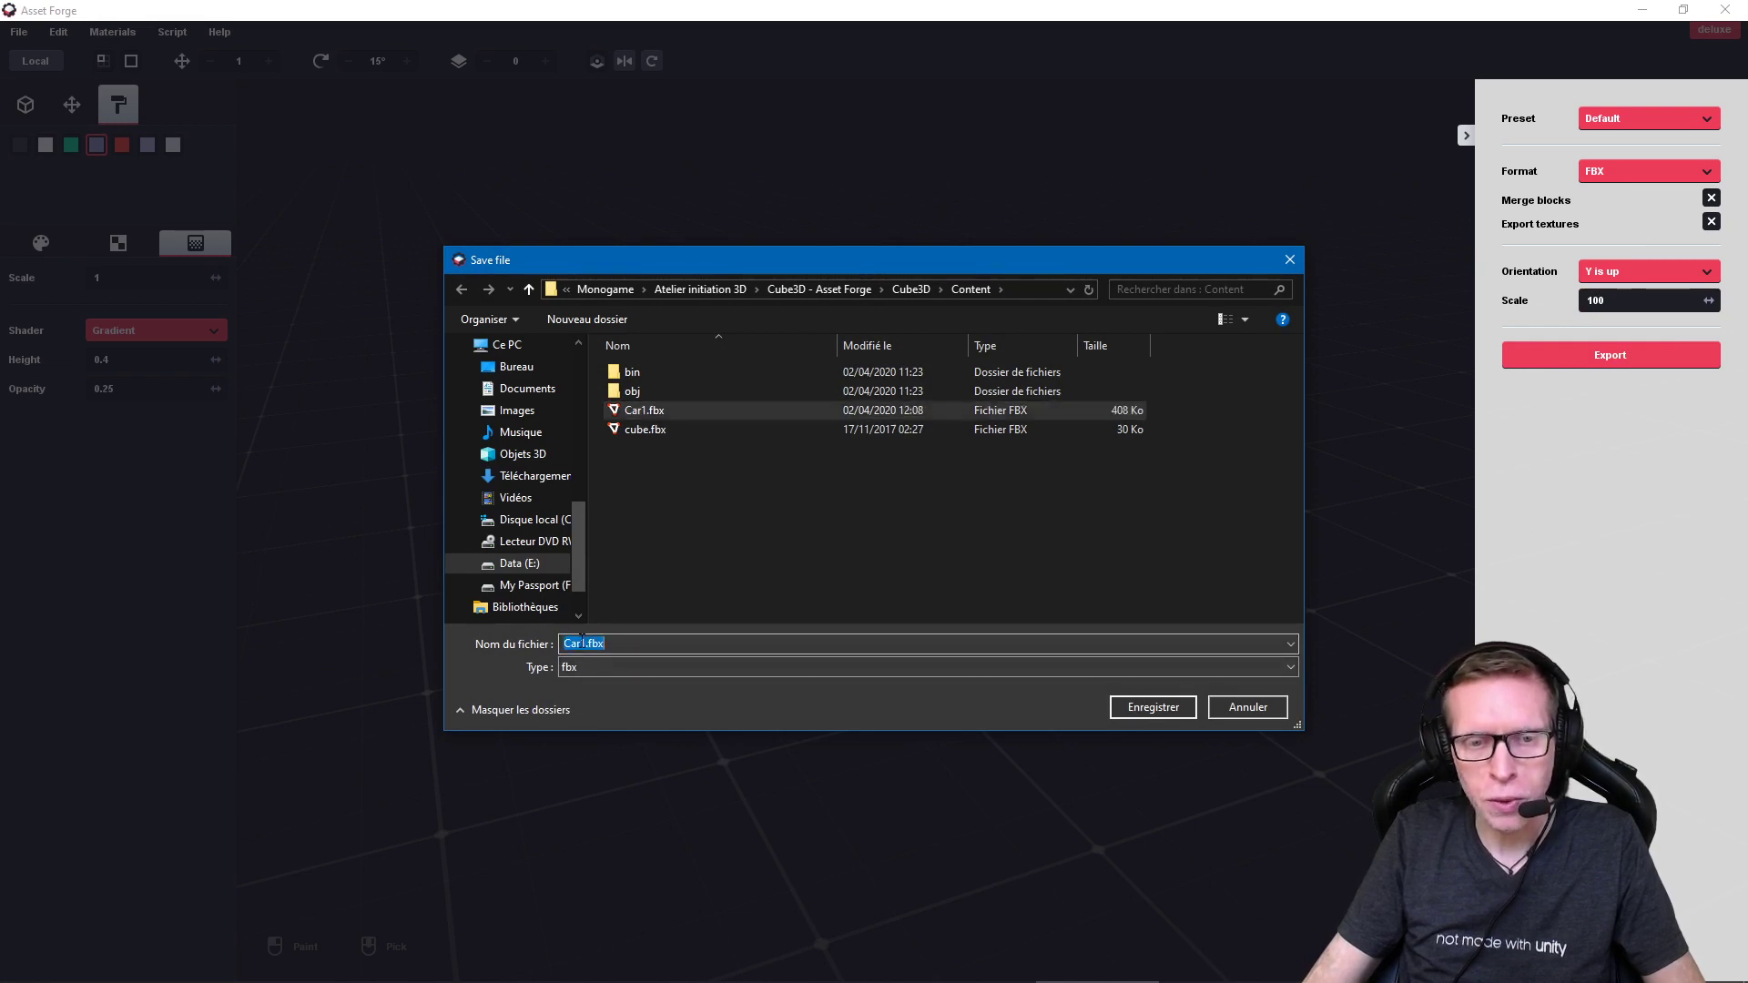
click(581, 645)
key(BackSpace)
text(2)
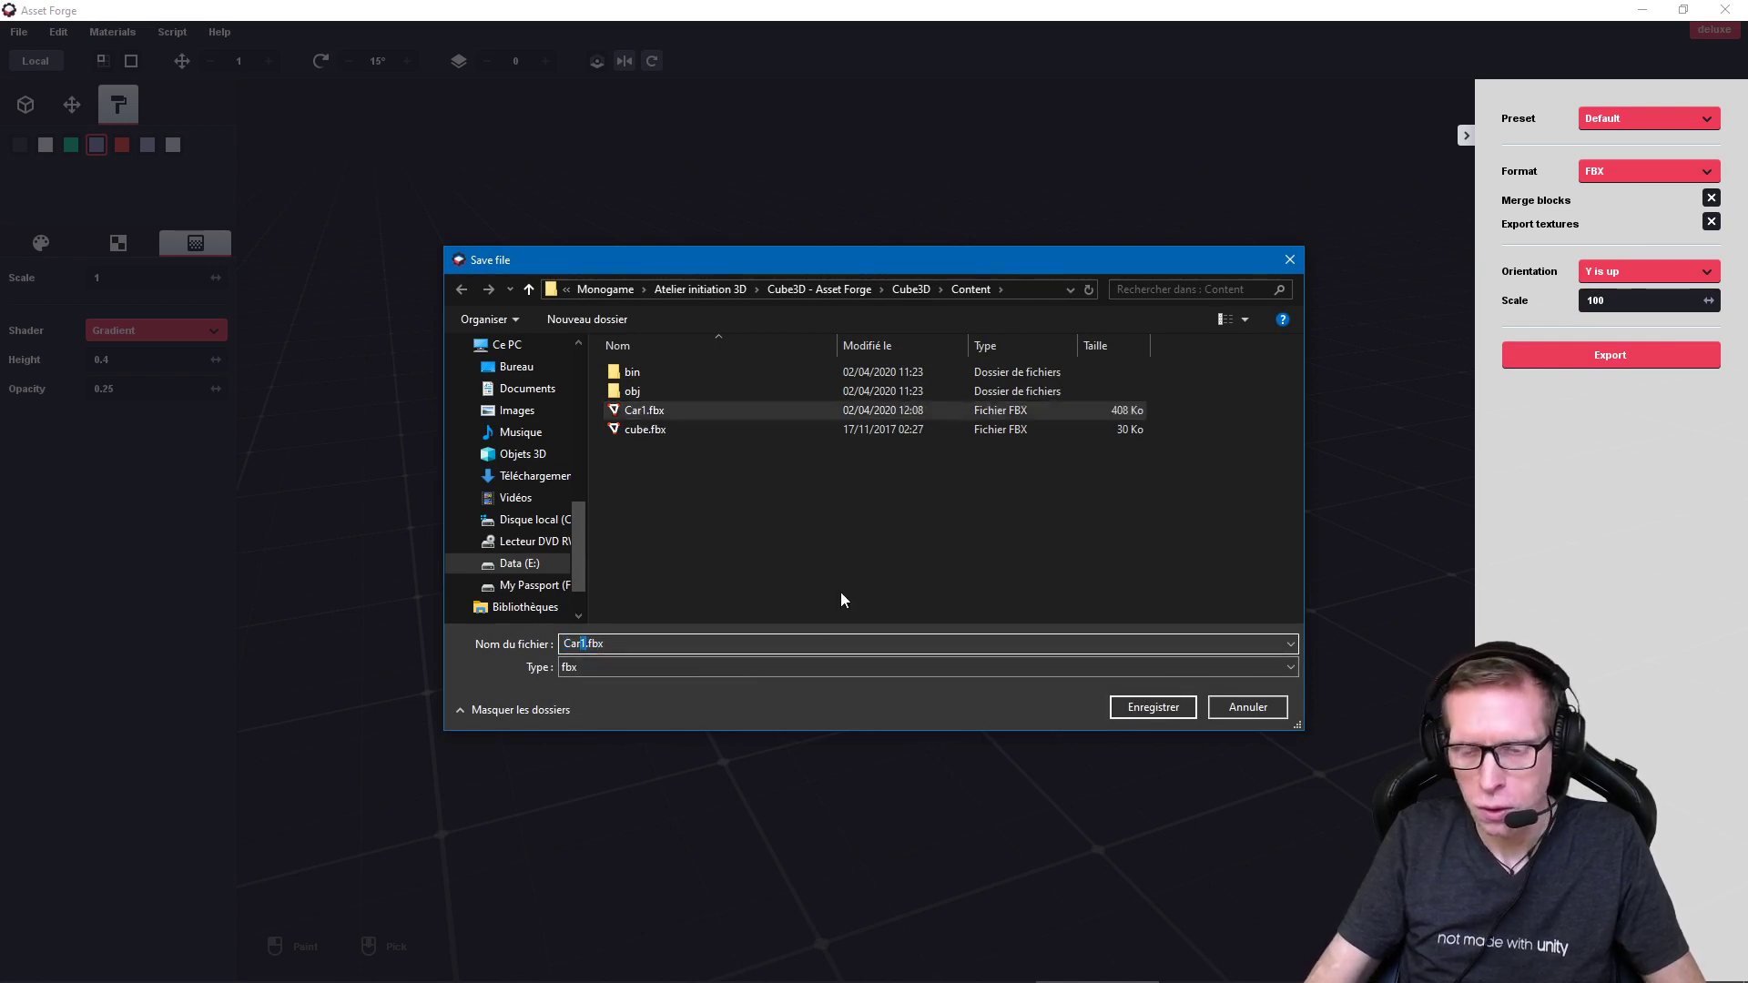
key(Return)
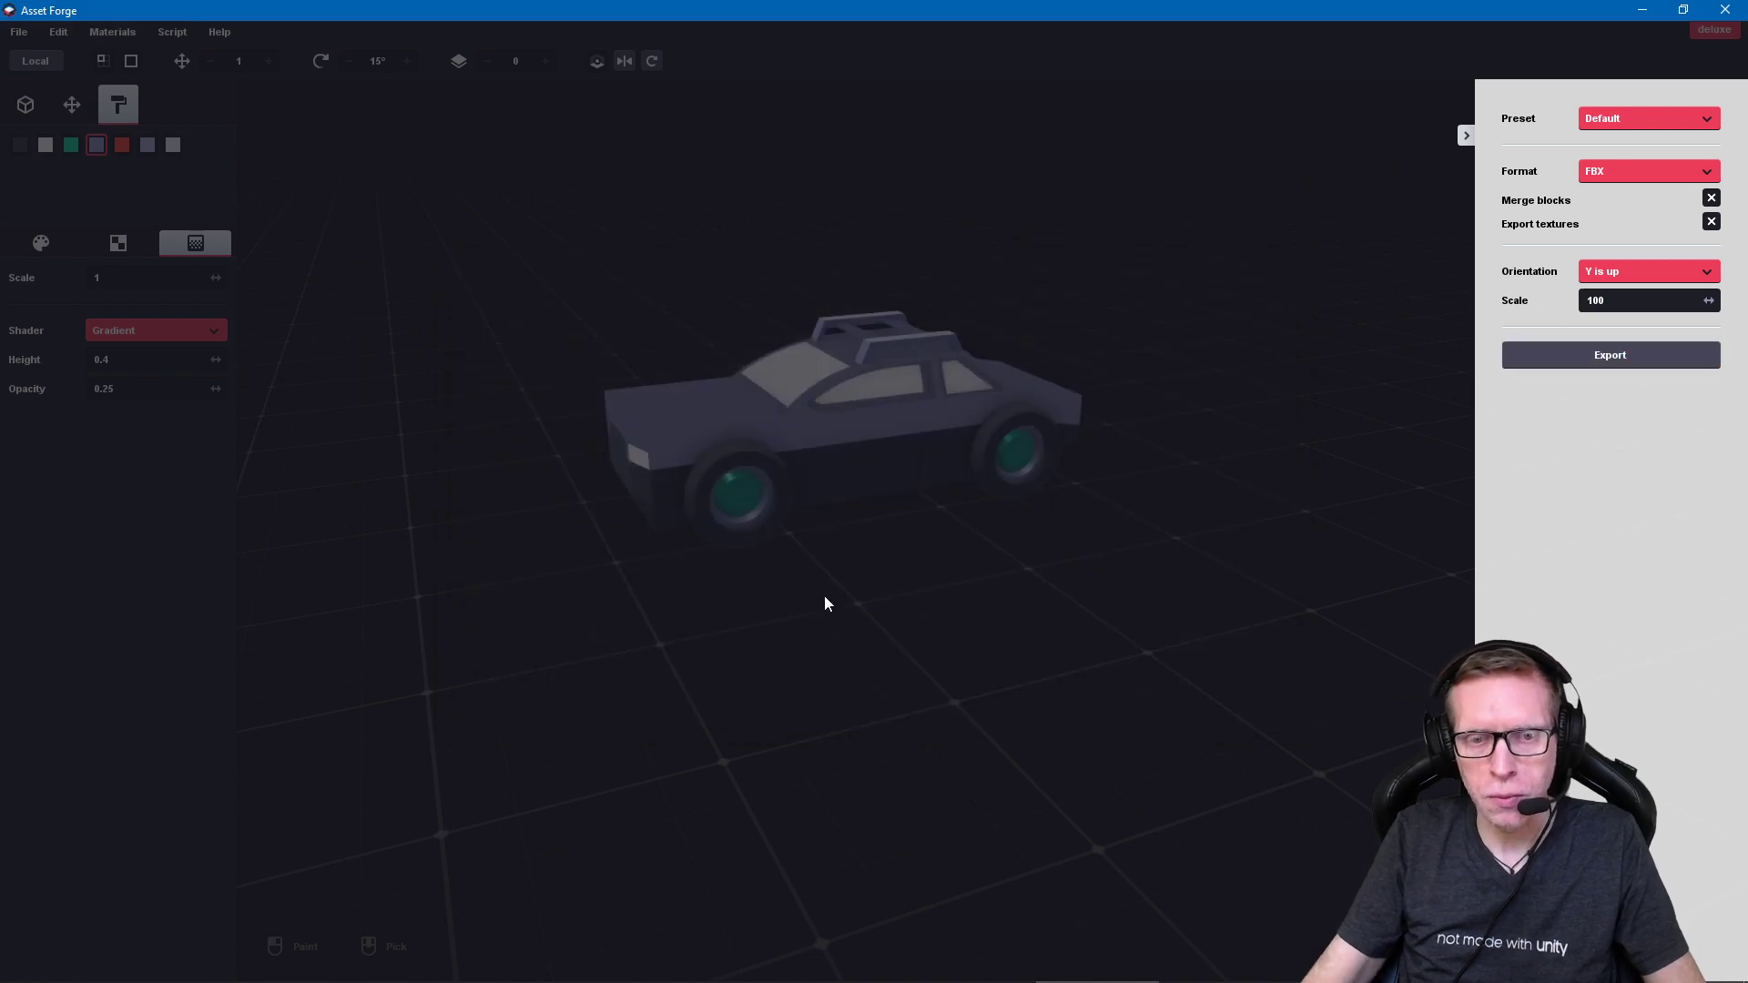
Step: Open Content.mgcb in the Pipeline Tool and exclude Car1.fbx from the project
click(973, 975)
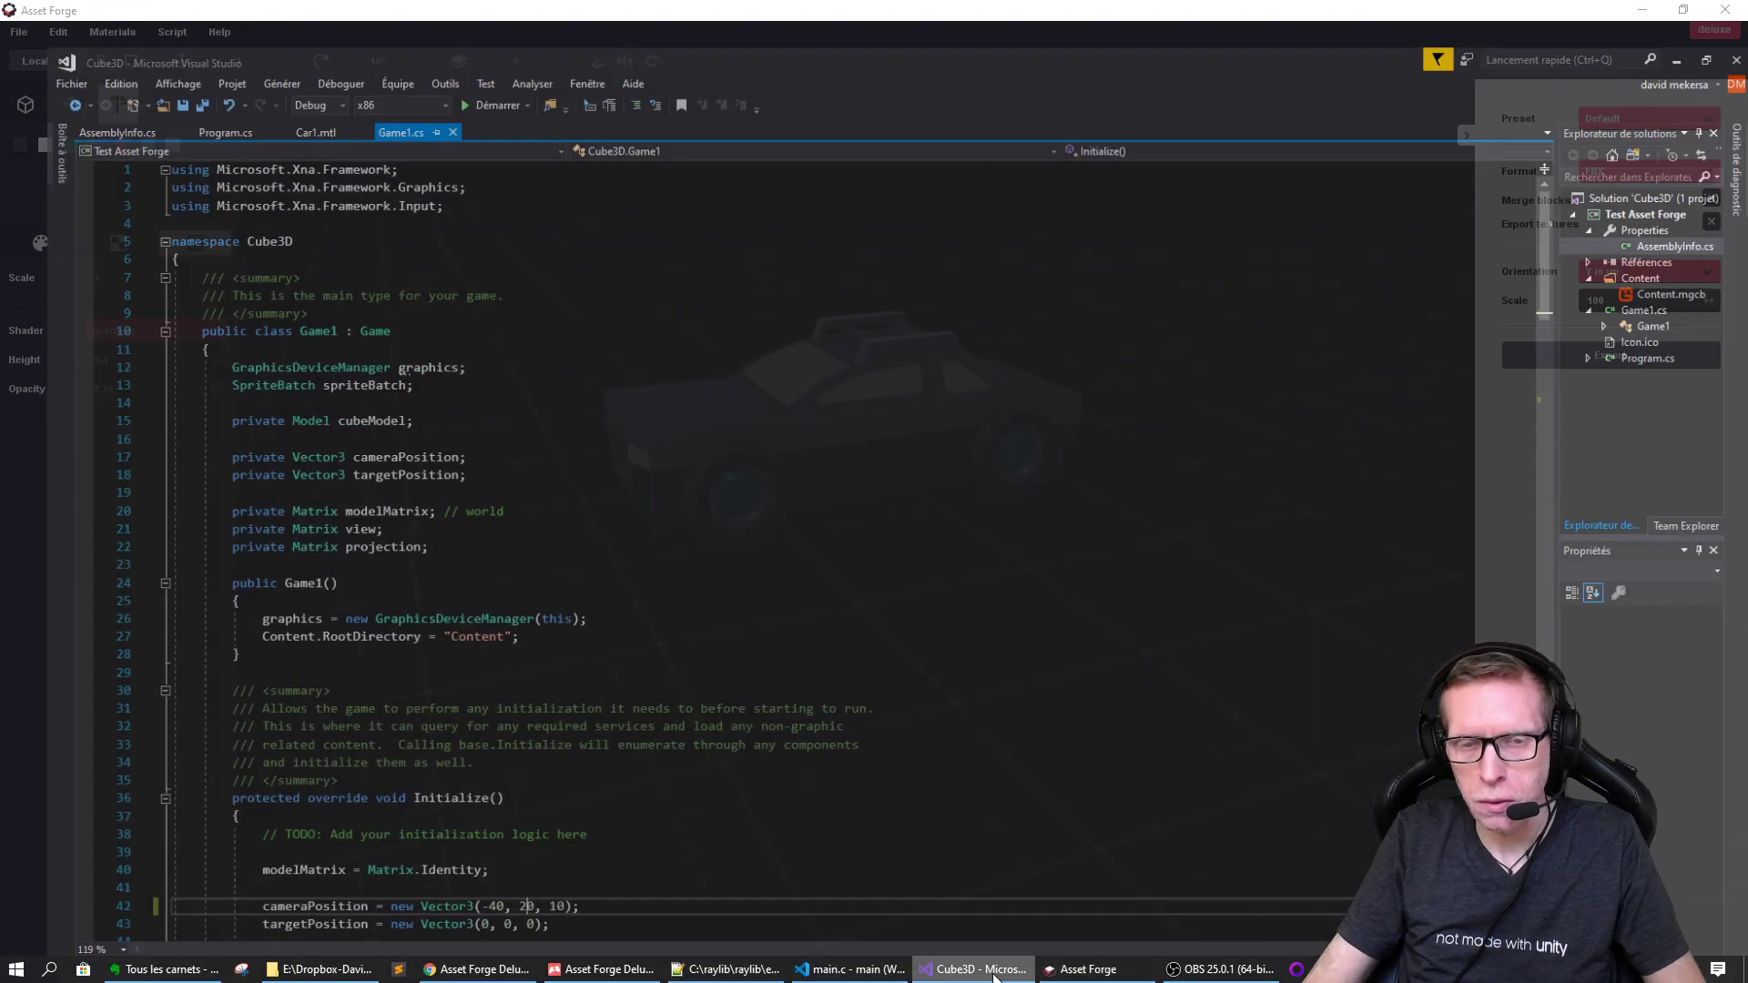
click(1641, 255)
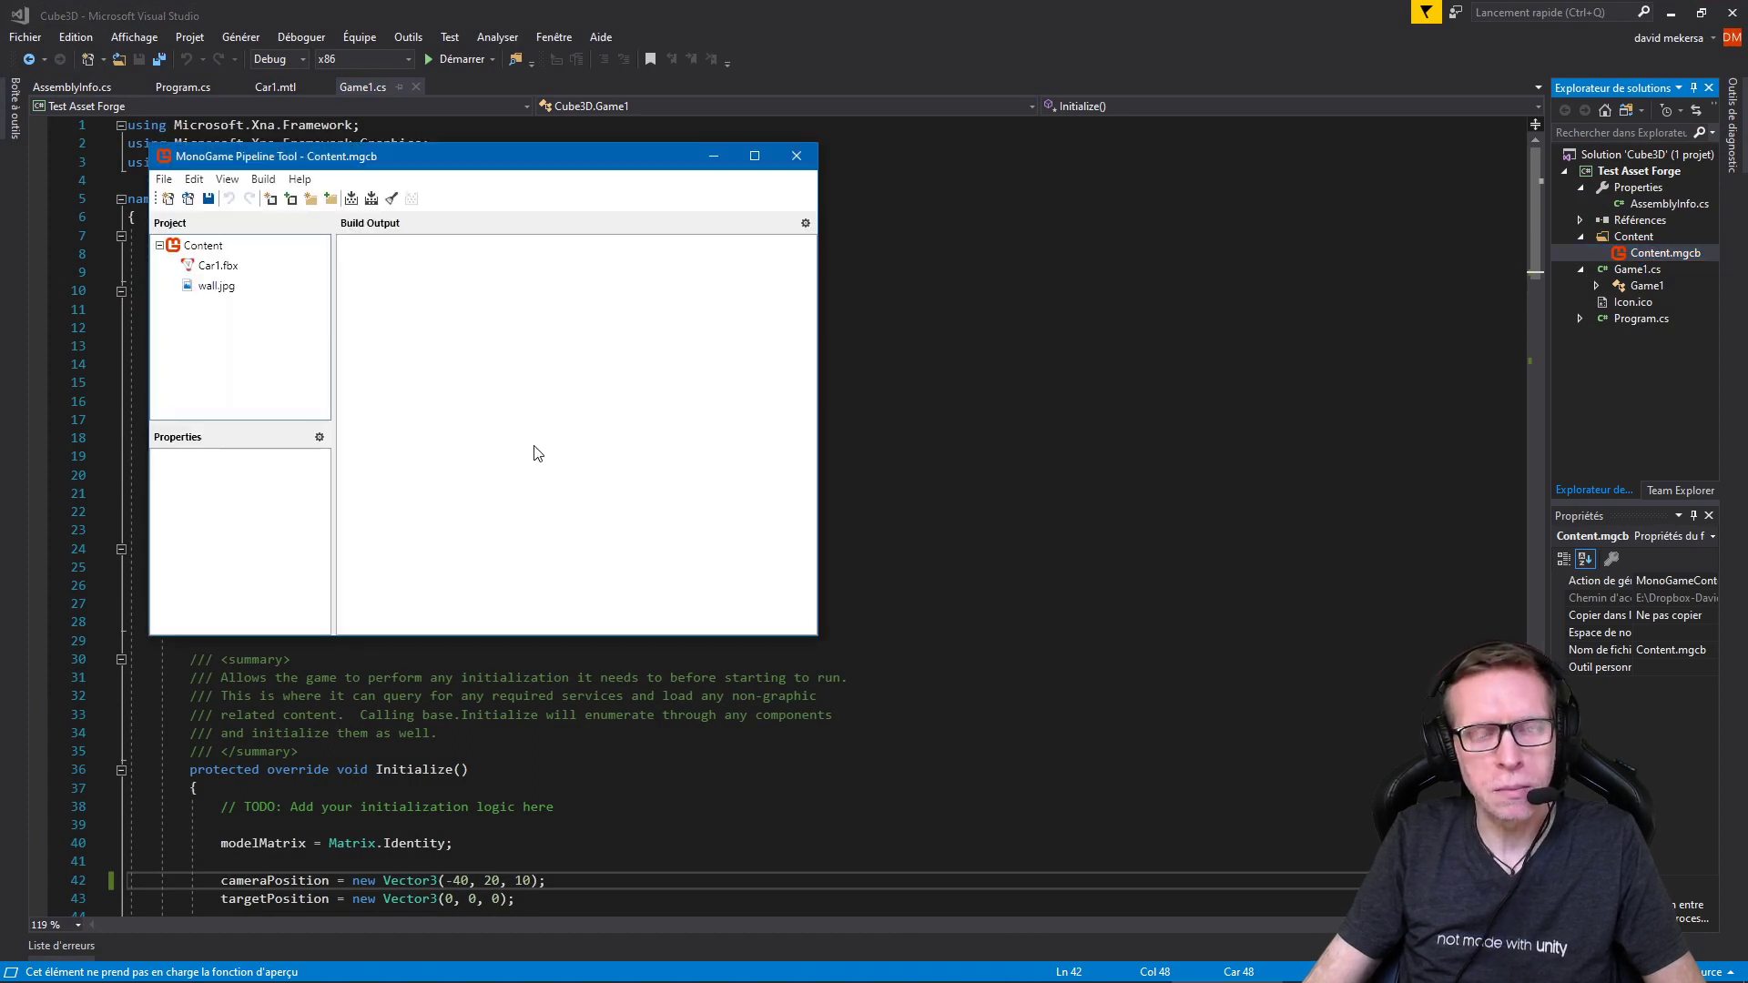
click(217, 273)
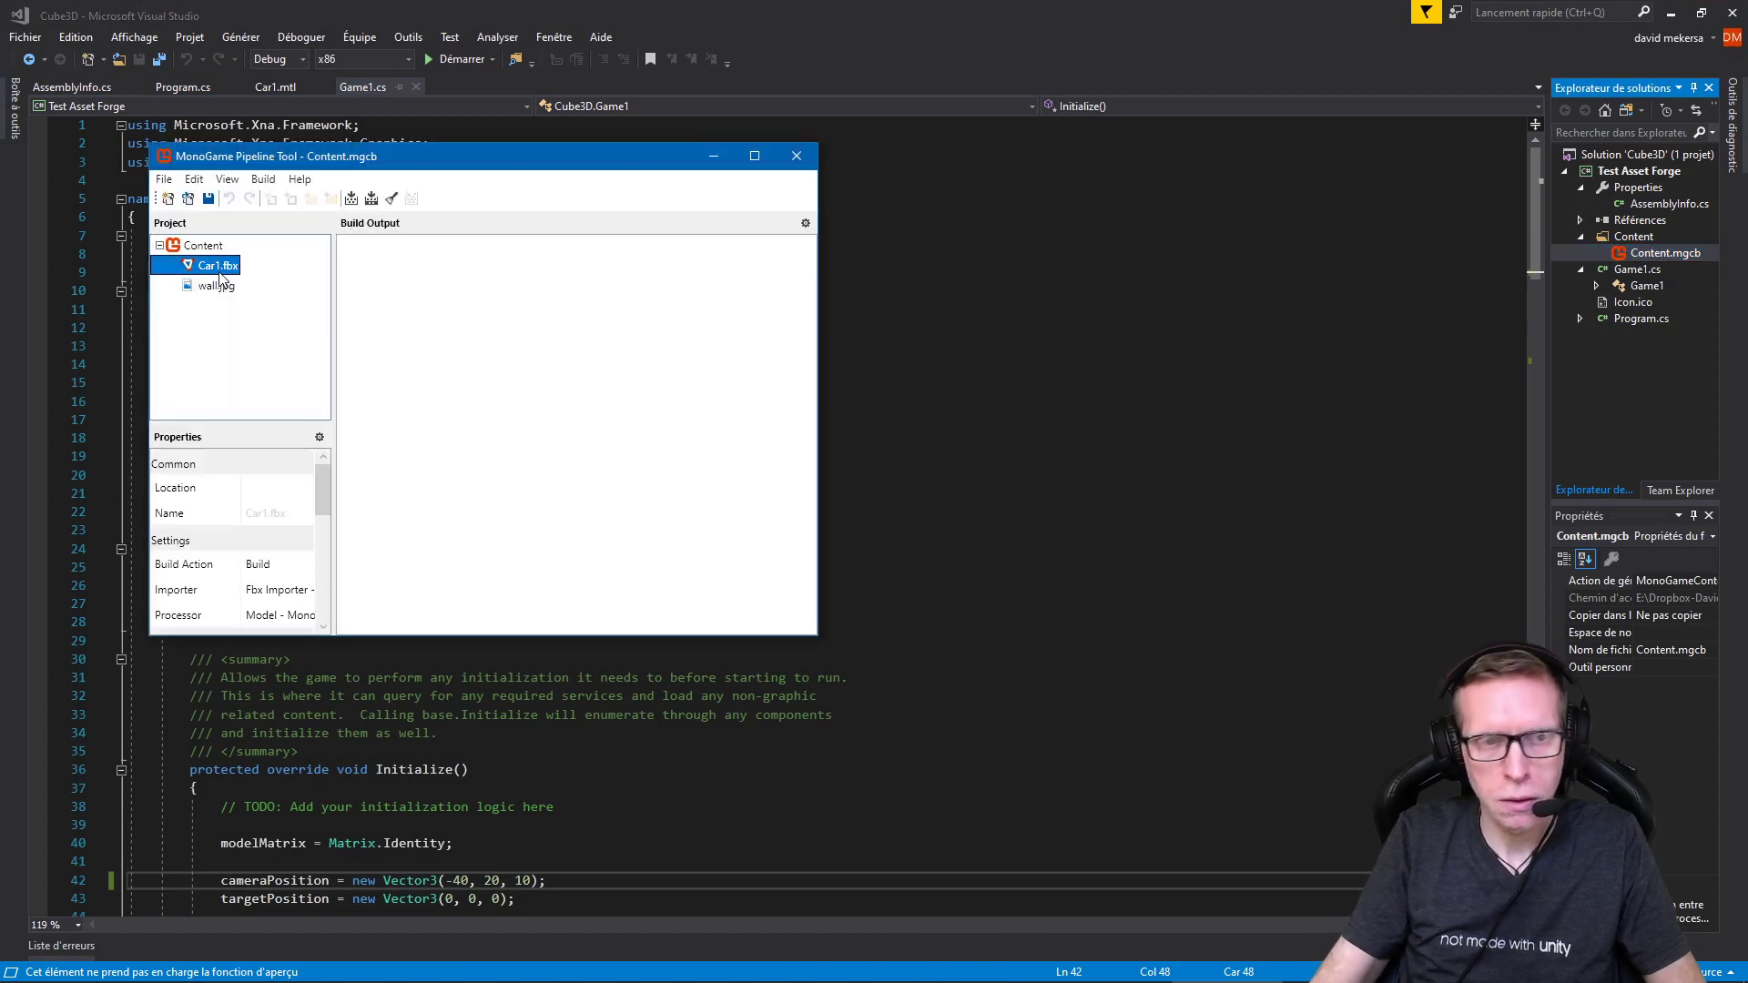
right_click(215, 273)
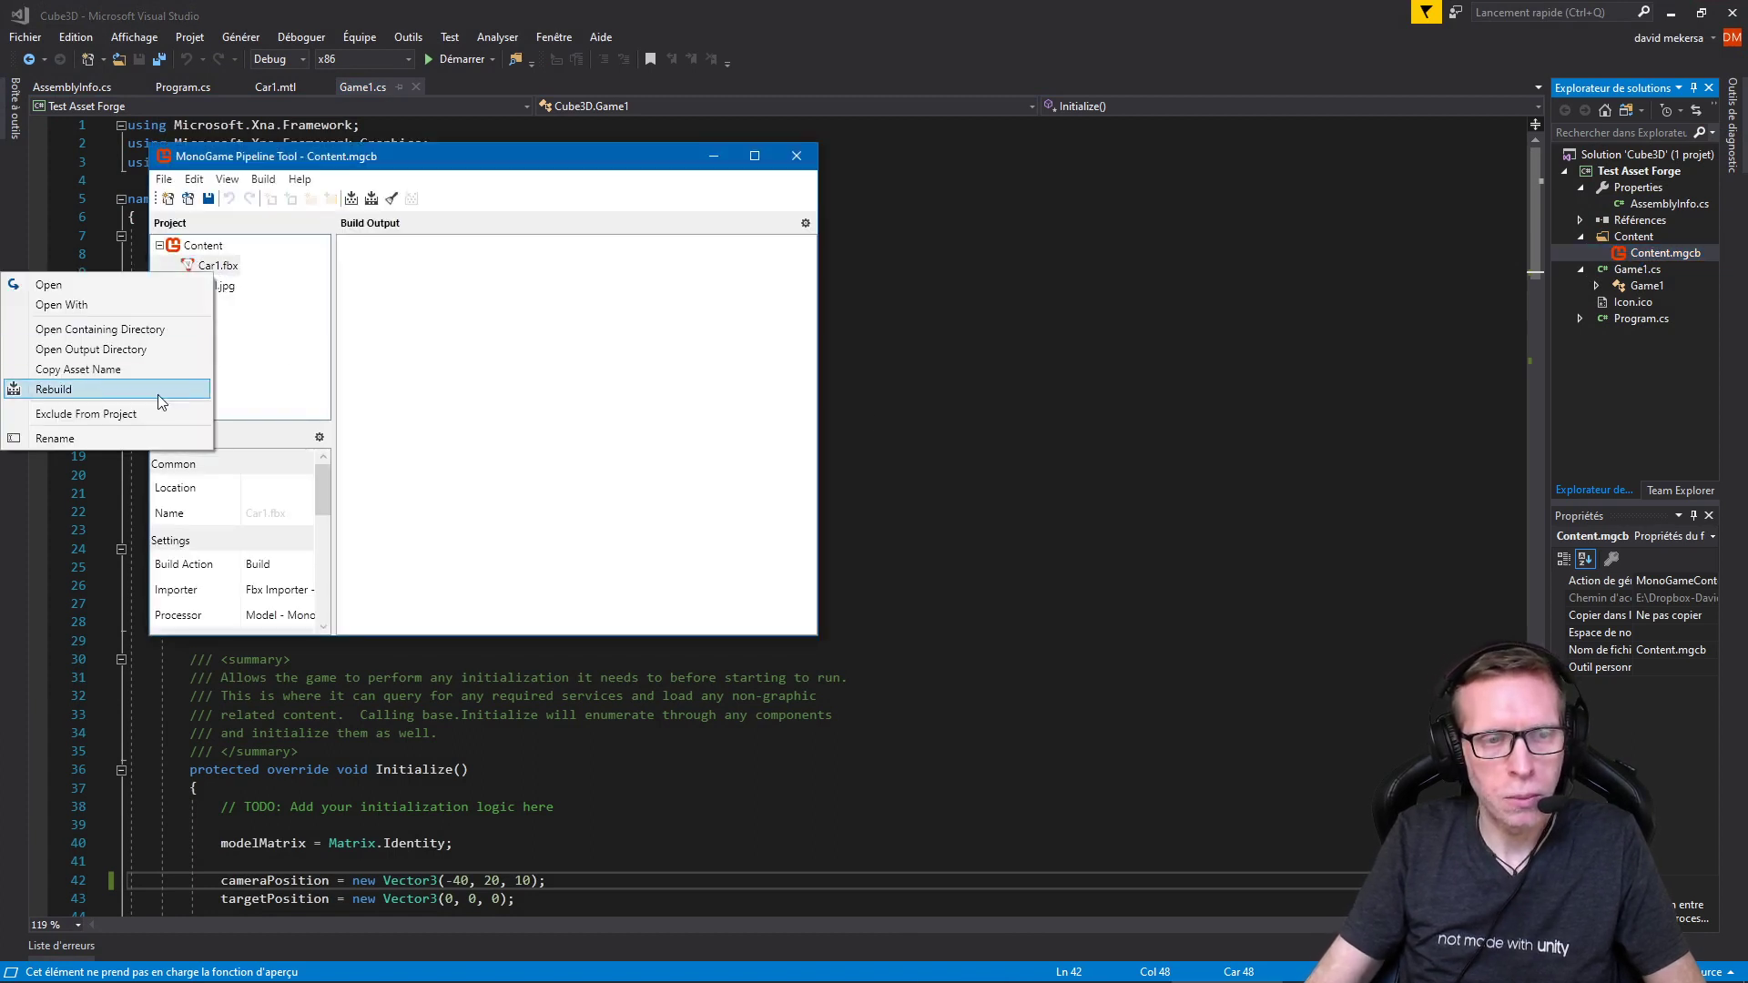
click(109, 415)
Step: Add the existing Car2.fbx to the content project and build it
click(292, 199)
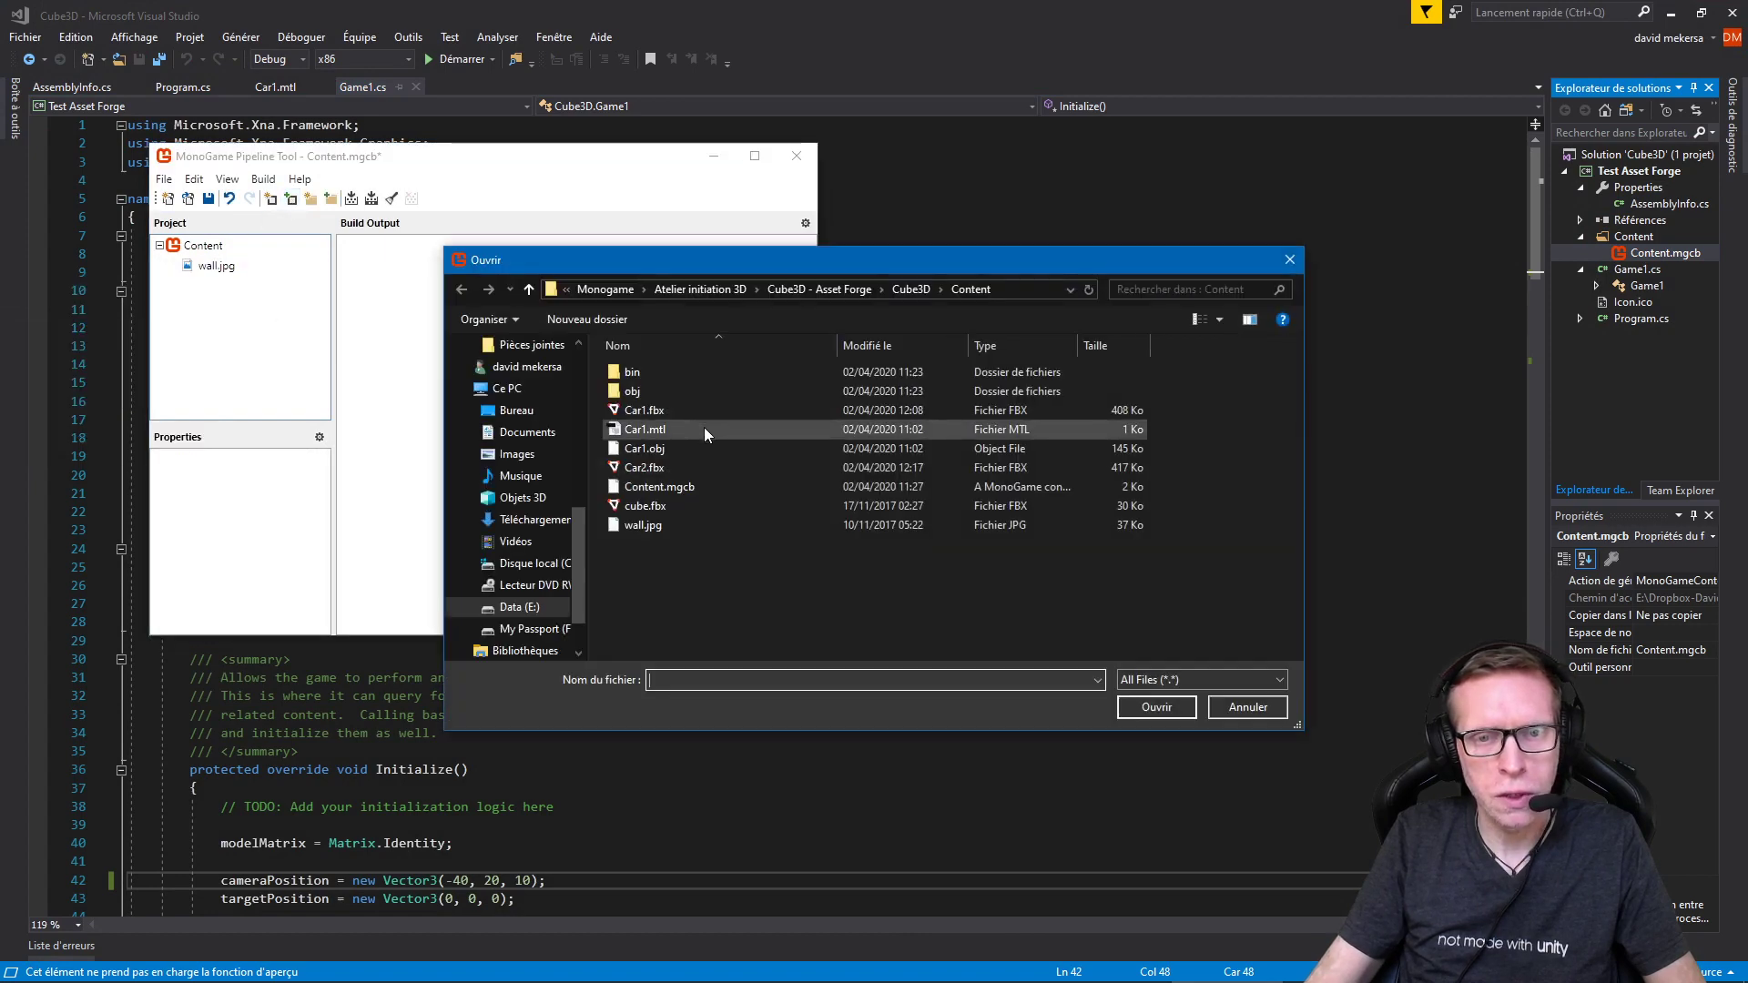
click(640, 468)
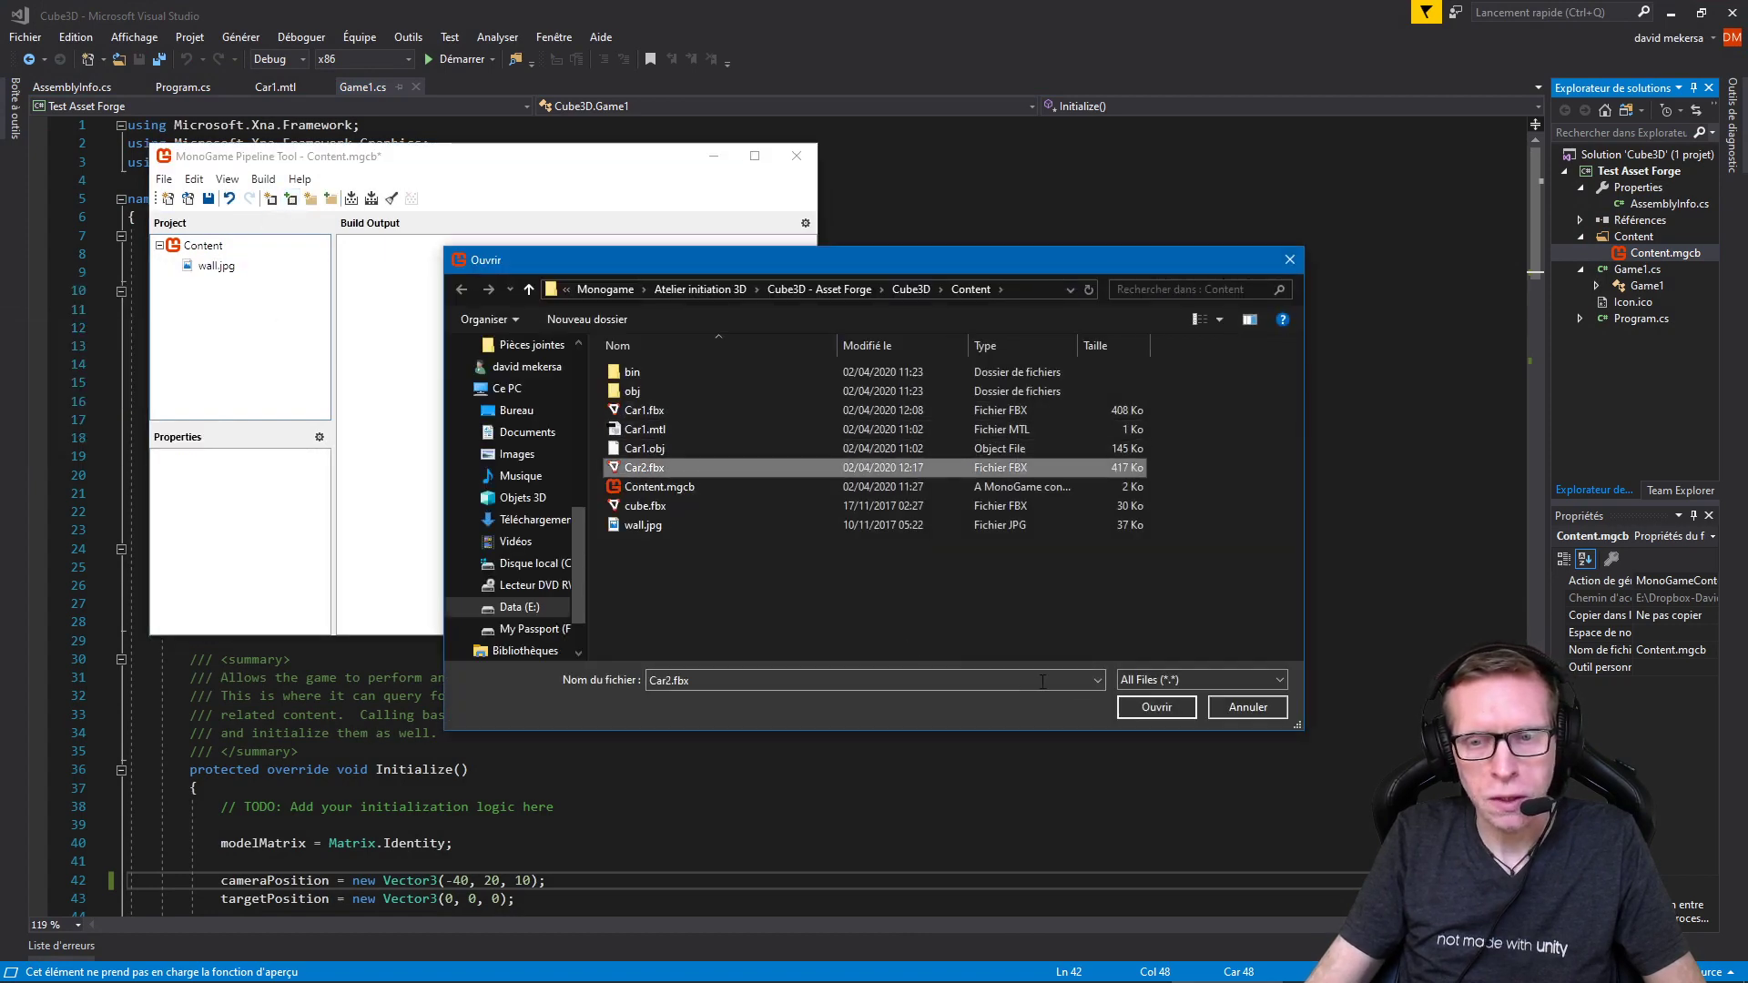
key(Return)
click(351, 198)
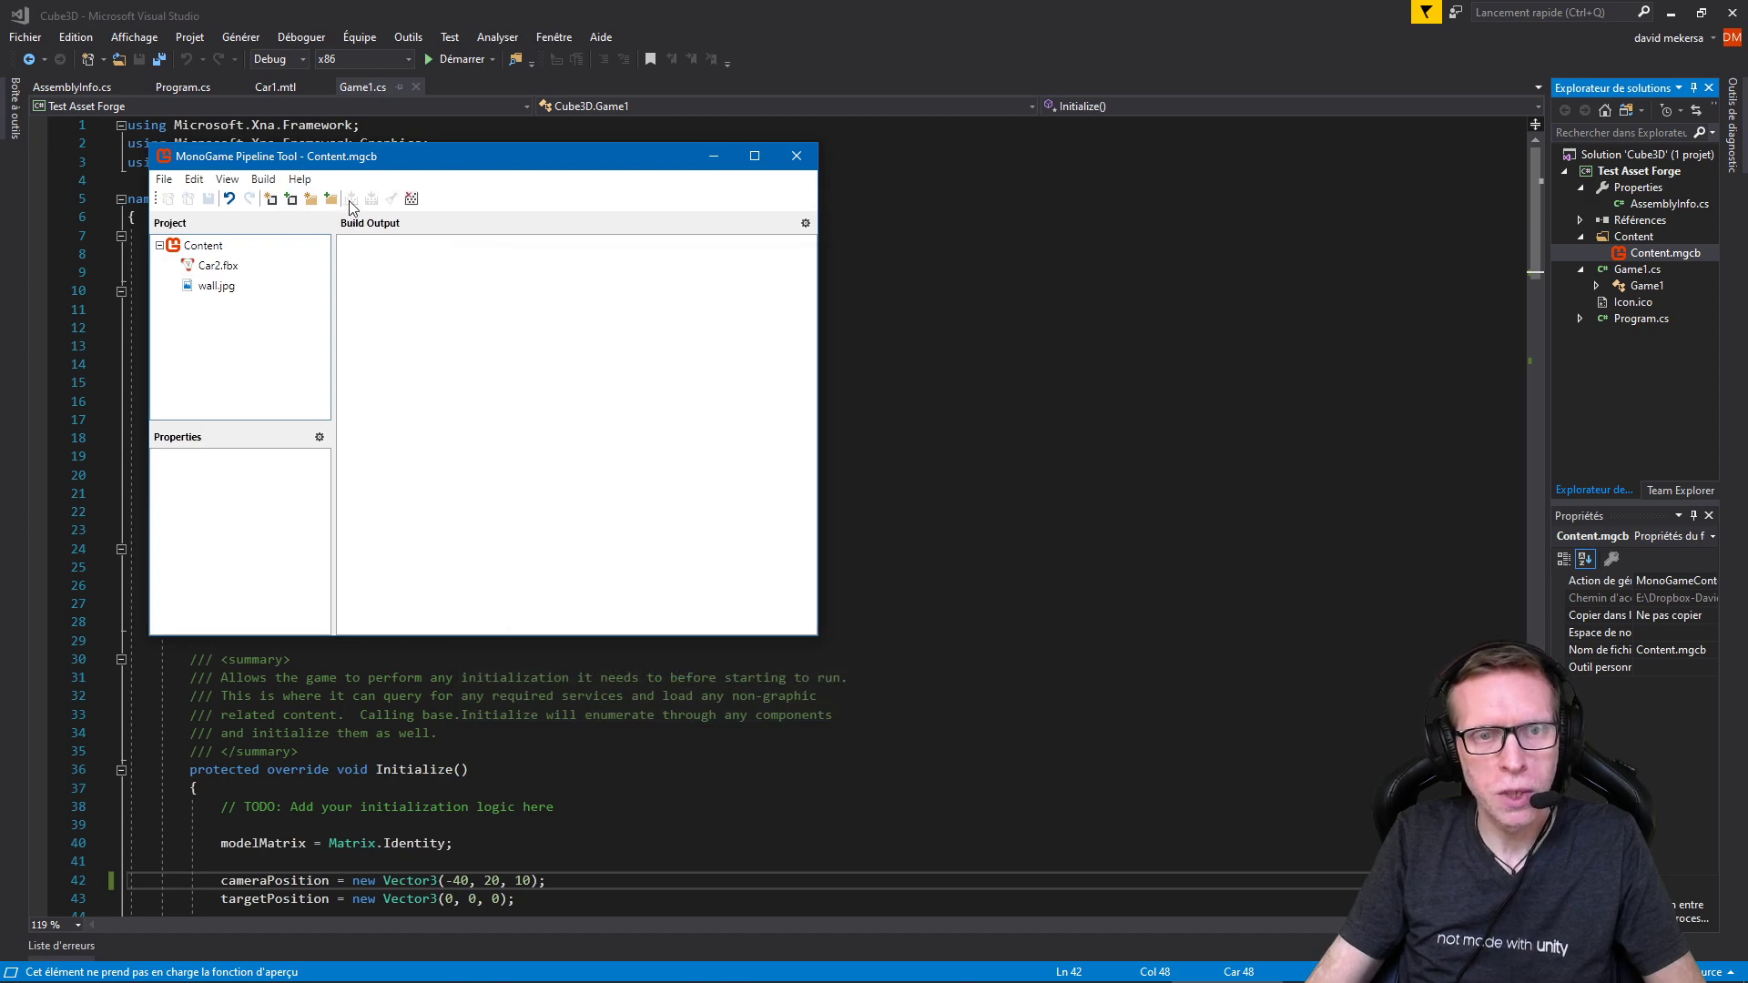
Step: Change the loaded model on line 71 of Game1.cs from "Car1" to "Car2" and run the game
click(808, 169)
click(580, 364)
scroll(580, 588, down, 7)
scroll(580, 588, down, 4)
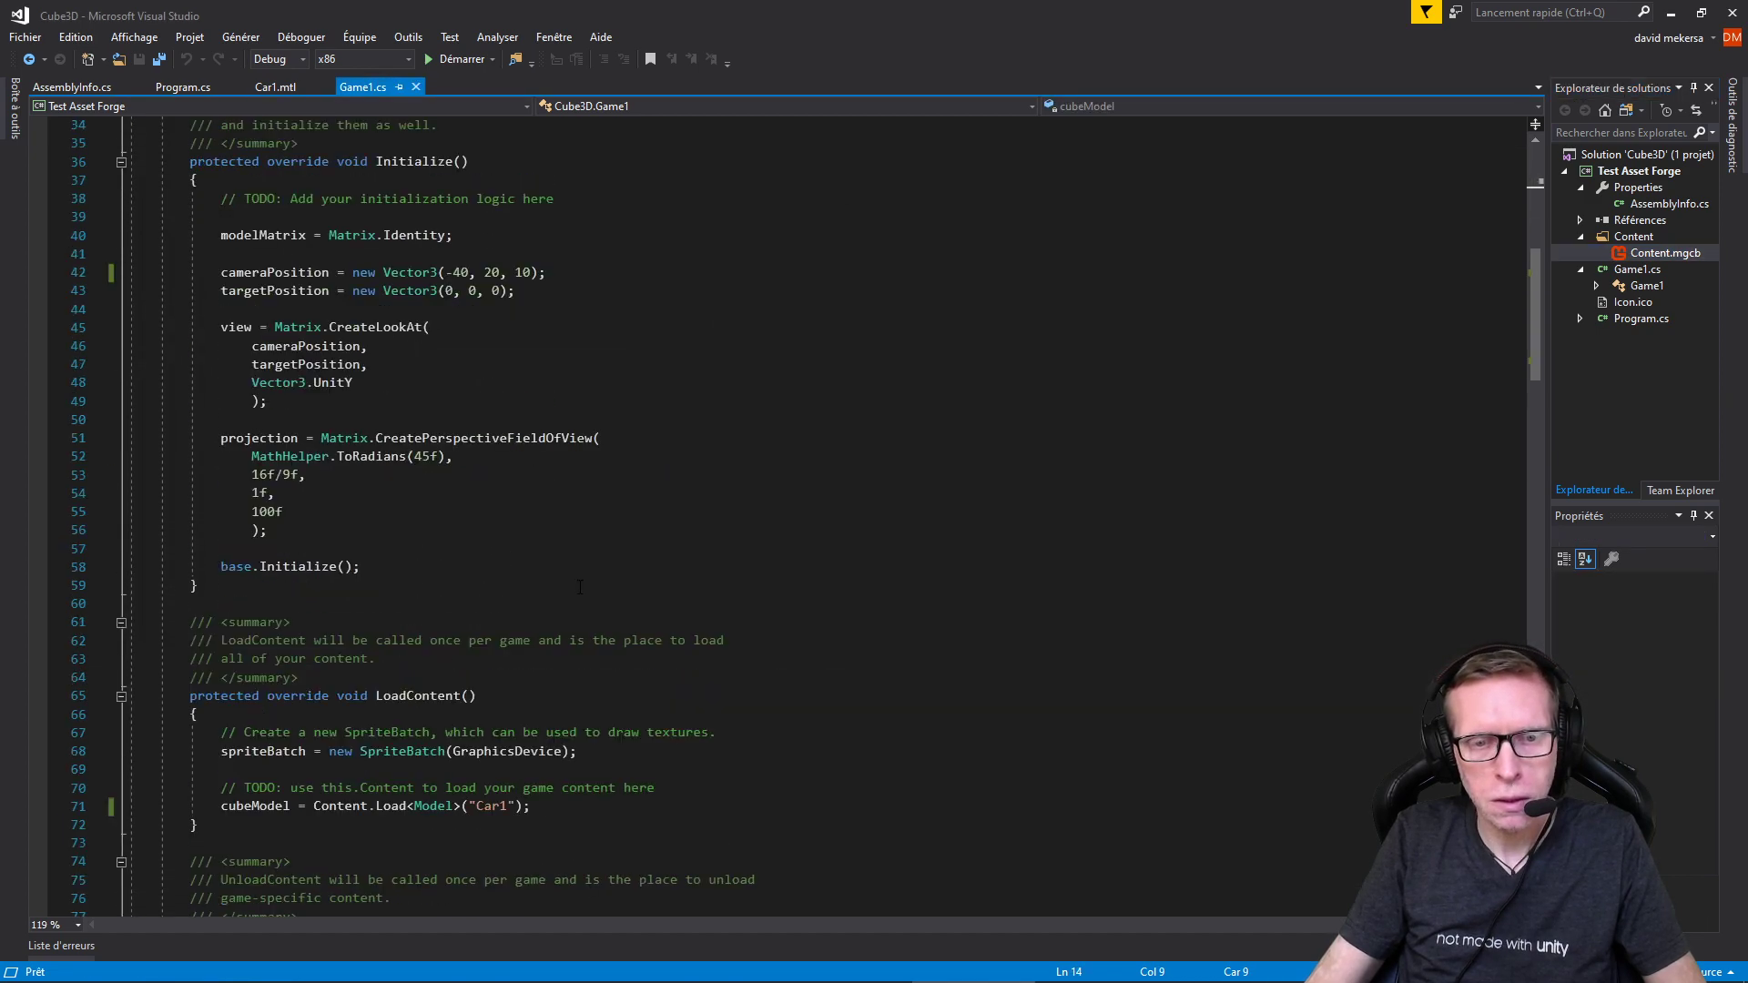
scroll(516, 742, down, 11)
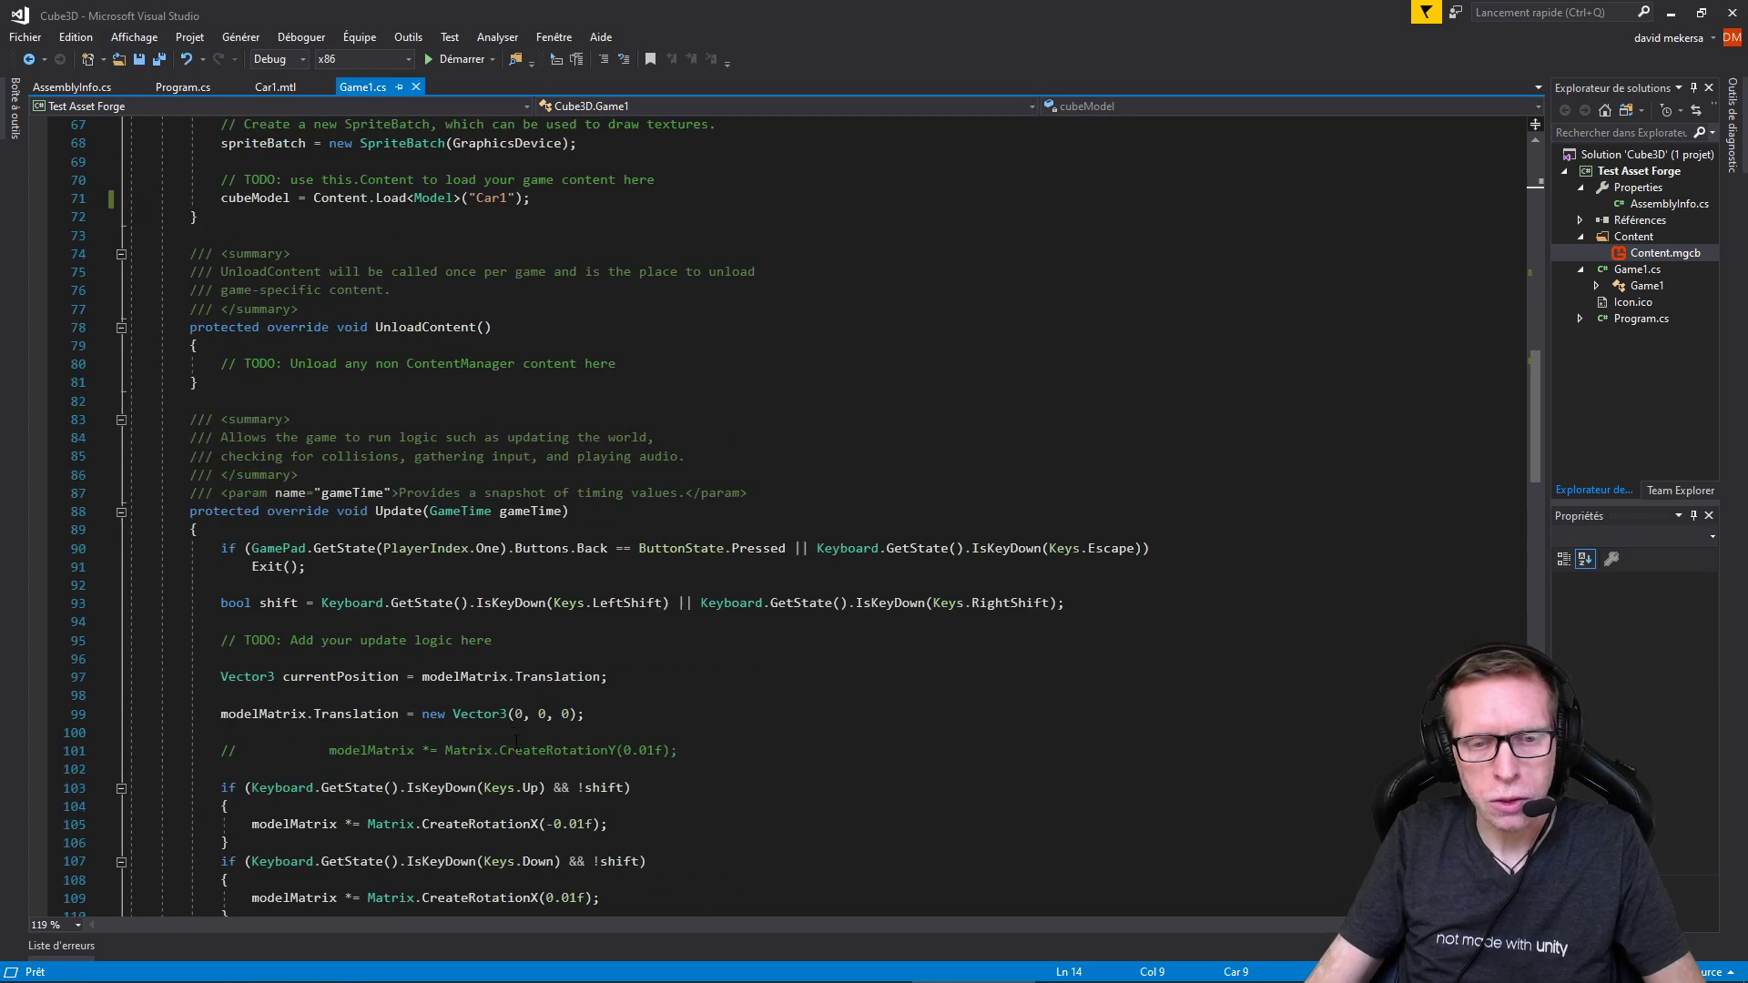
click(509, 198)
key(BackSpace)
text(2)
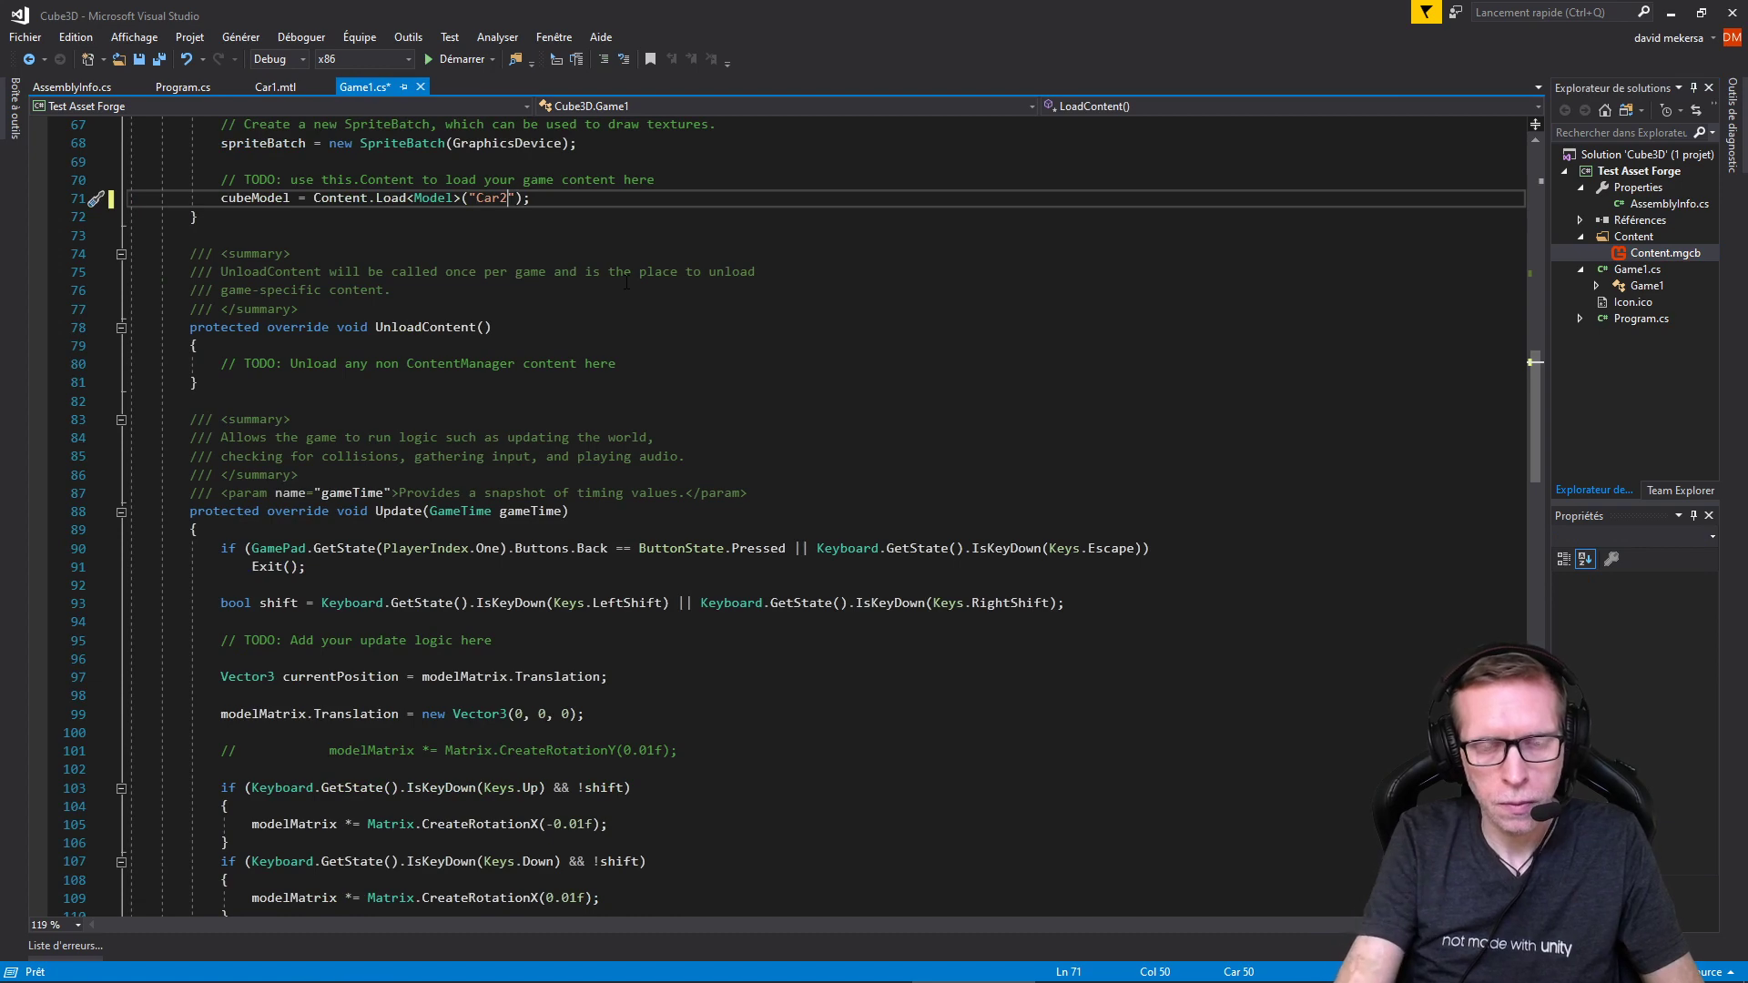
key(F5)
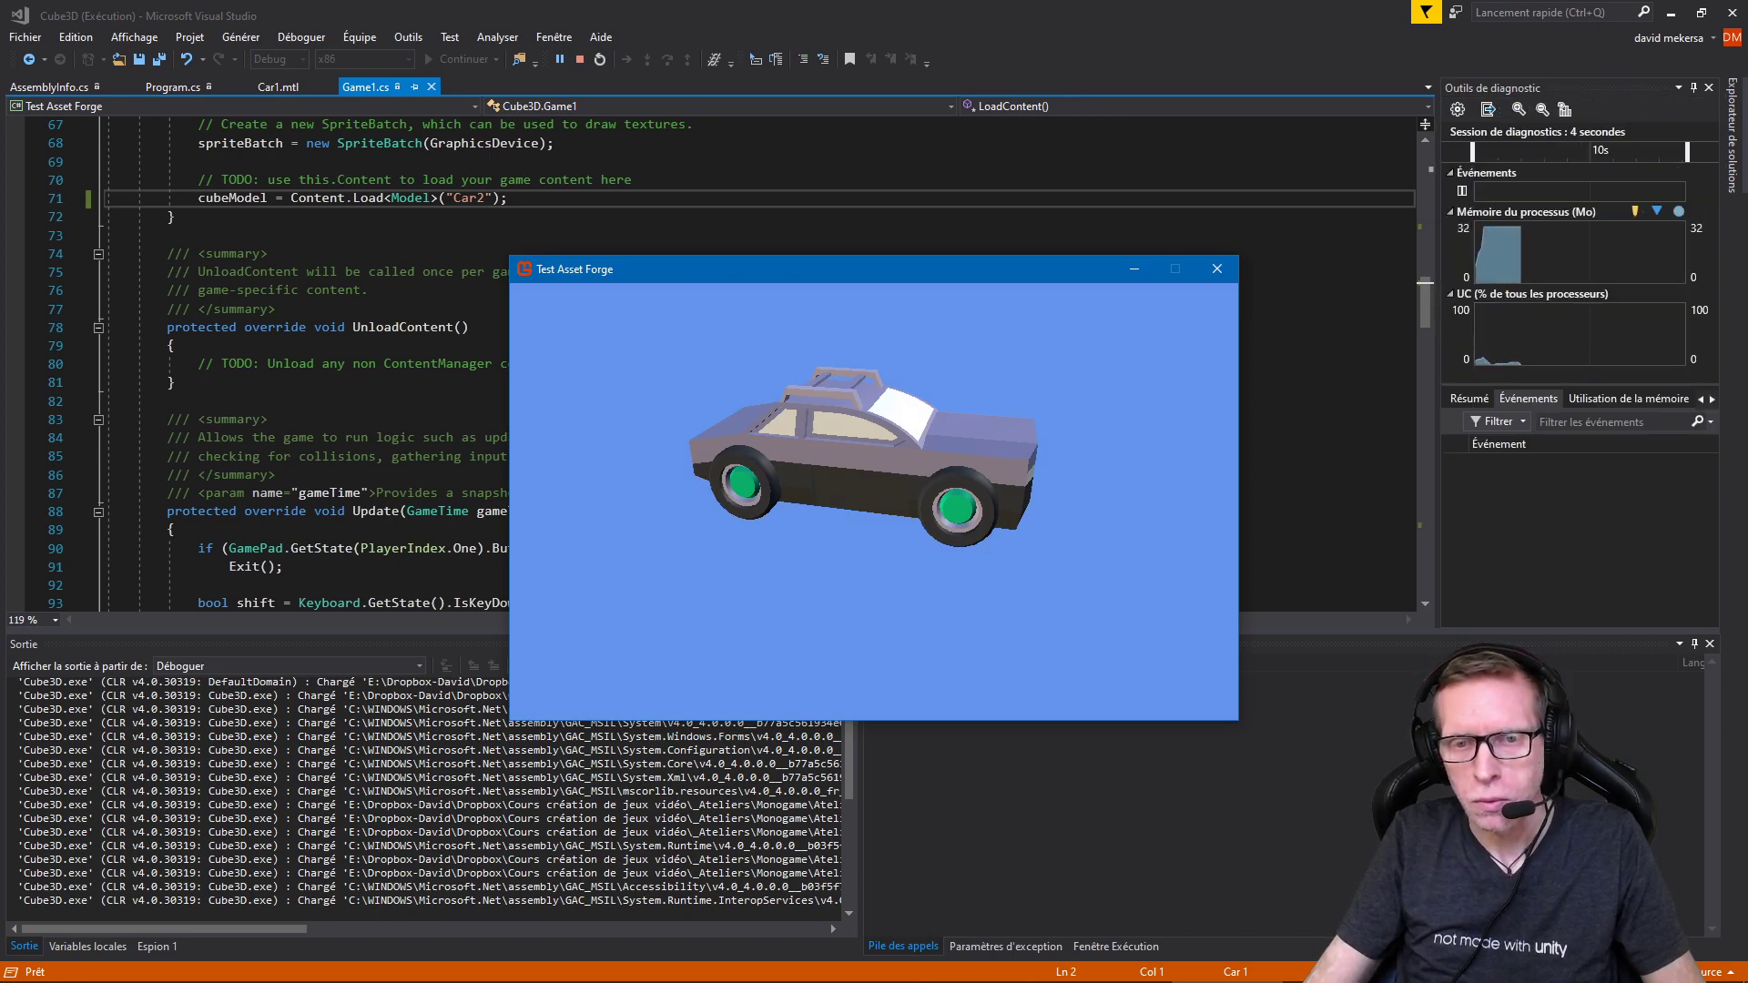
Step: Rotate and tilt the car with the arrow keys, then quit the game
key(Left)
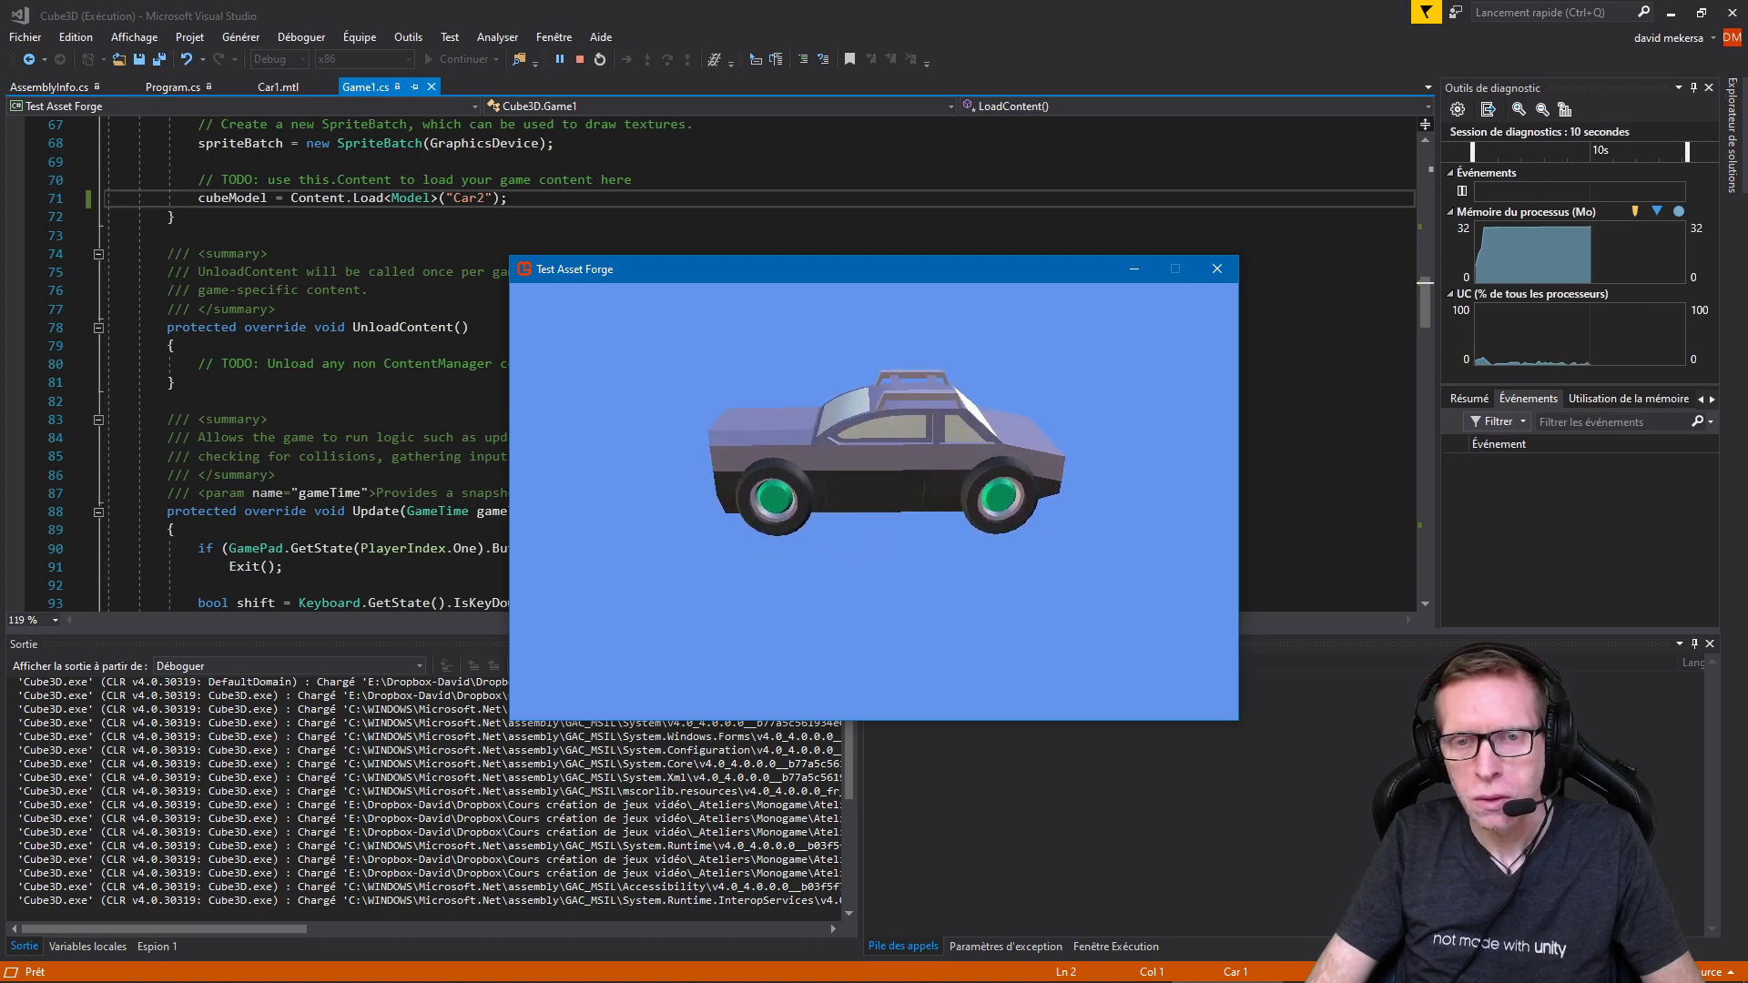
key(Up)
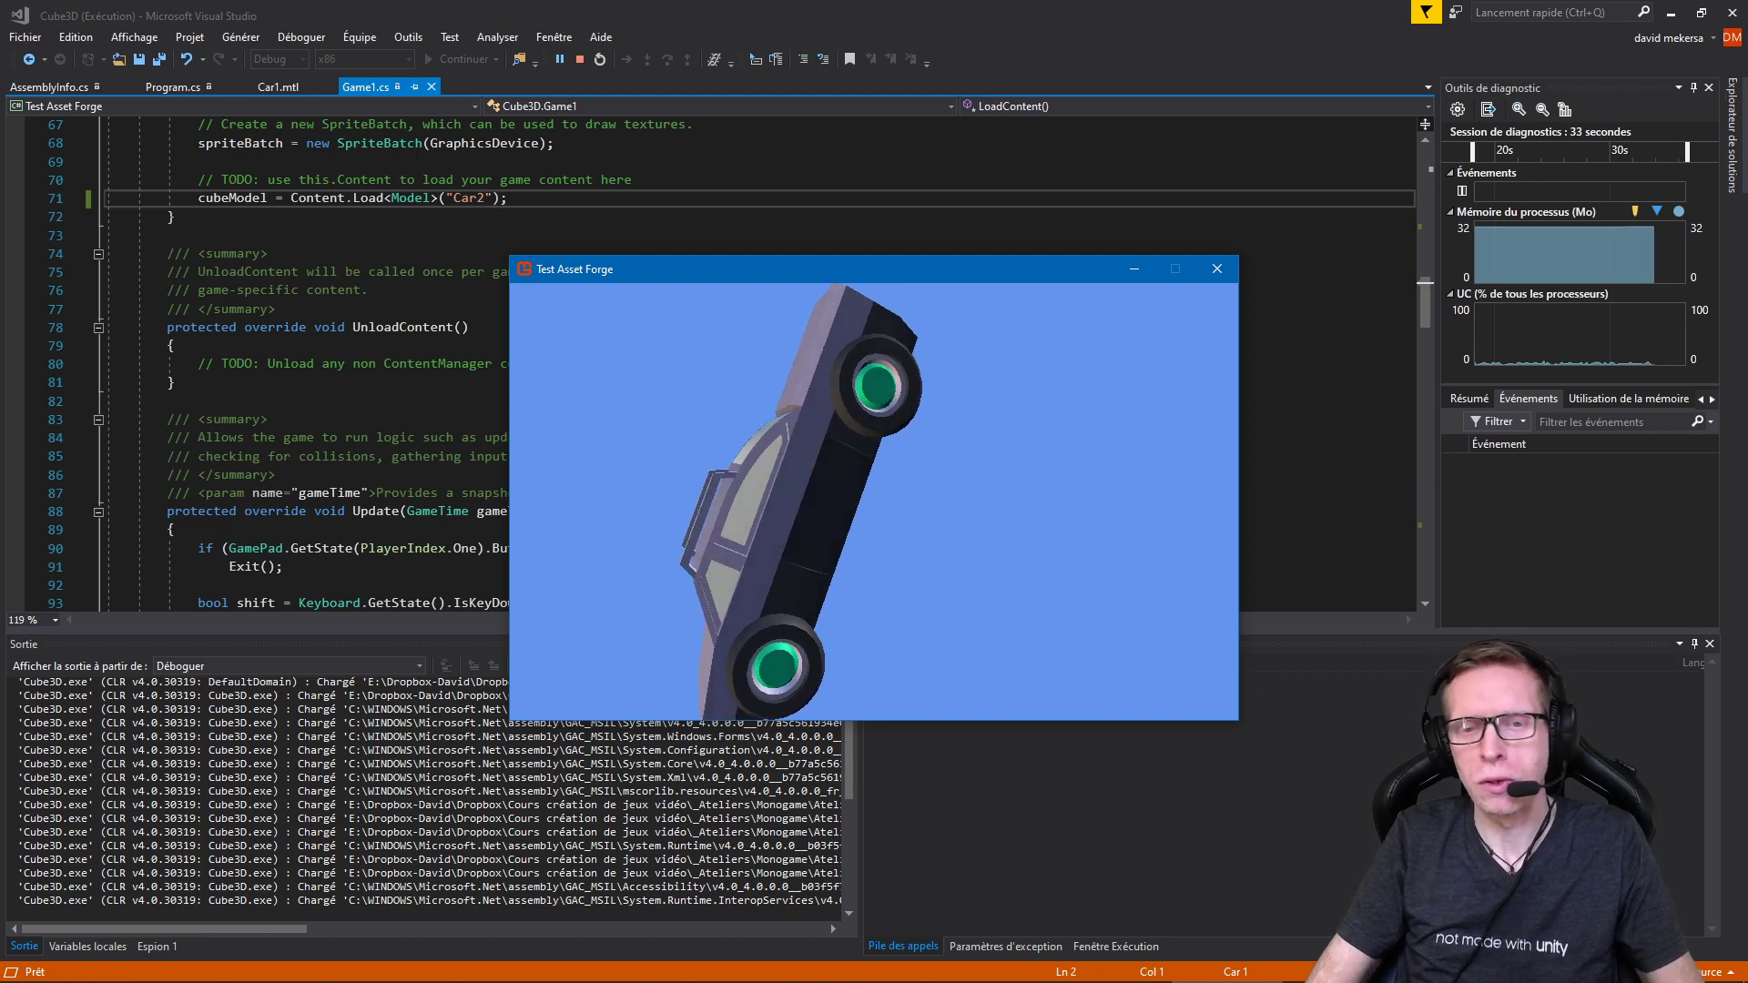
key(Escape)
Step: Relaunch the game, spin the car around its vertical axis, then quit again
click(443, 60)
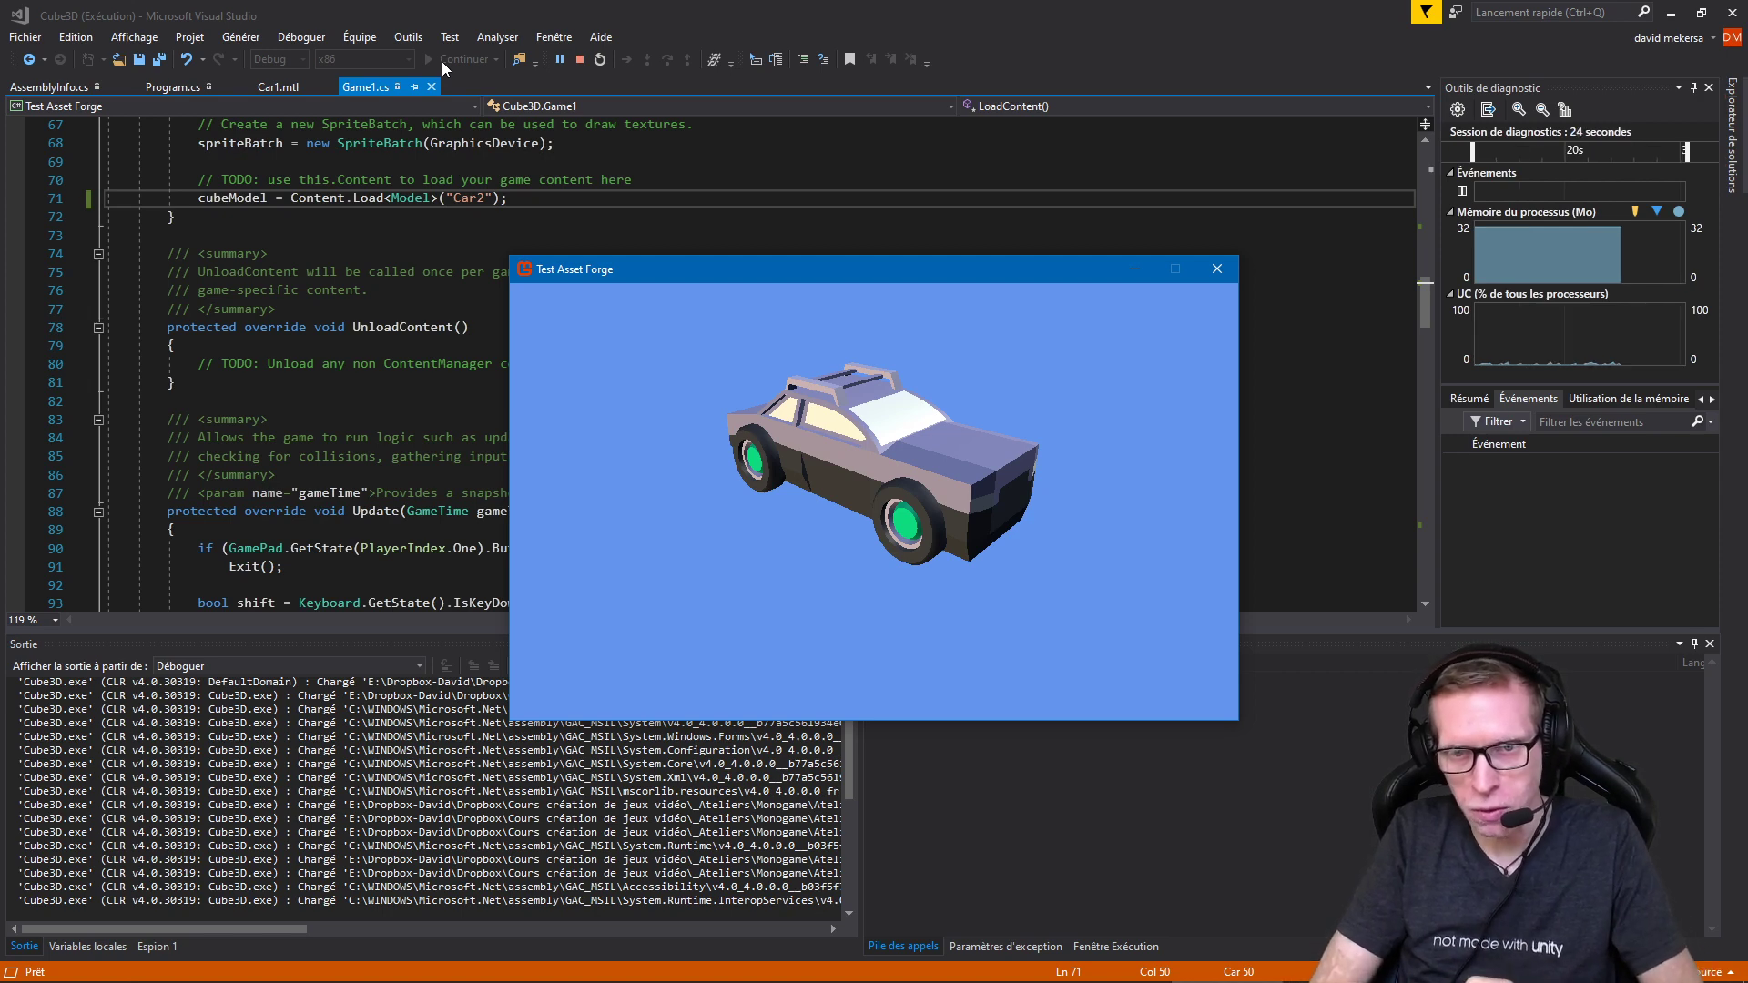
key(Right)
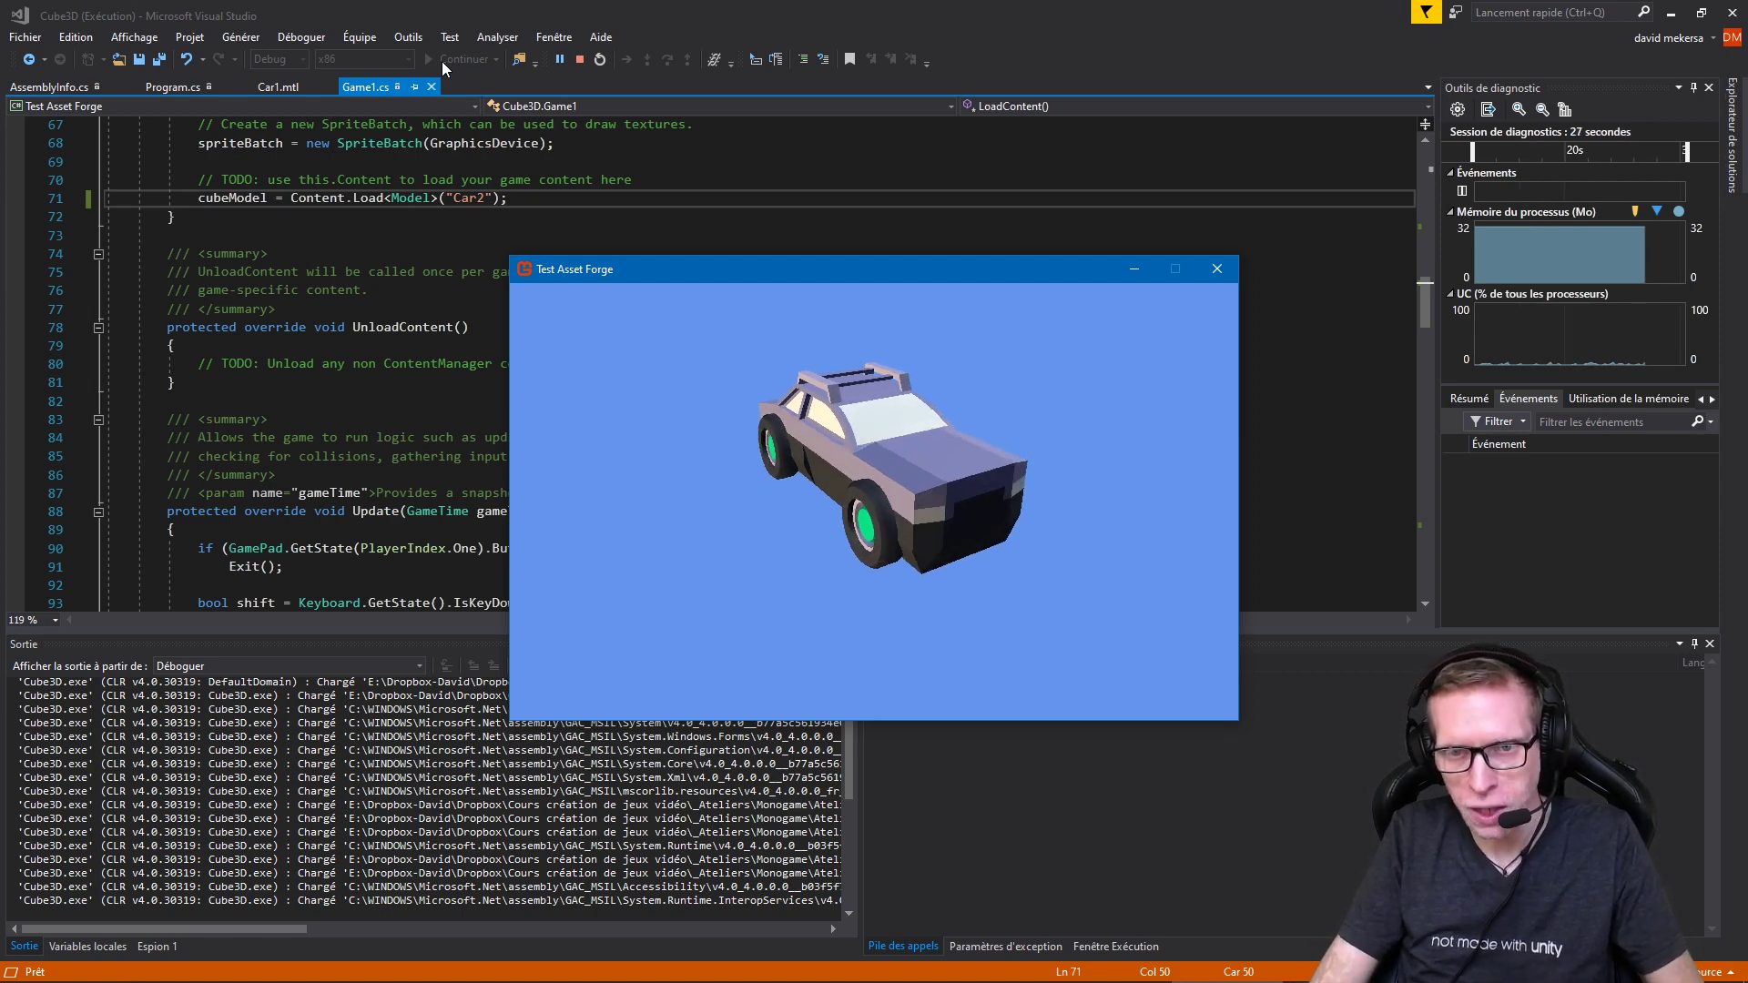
key(Right)
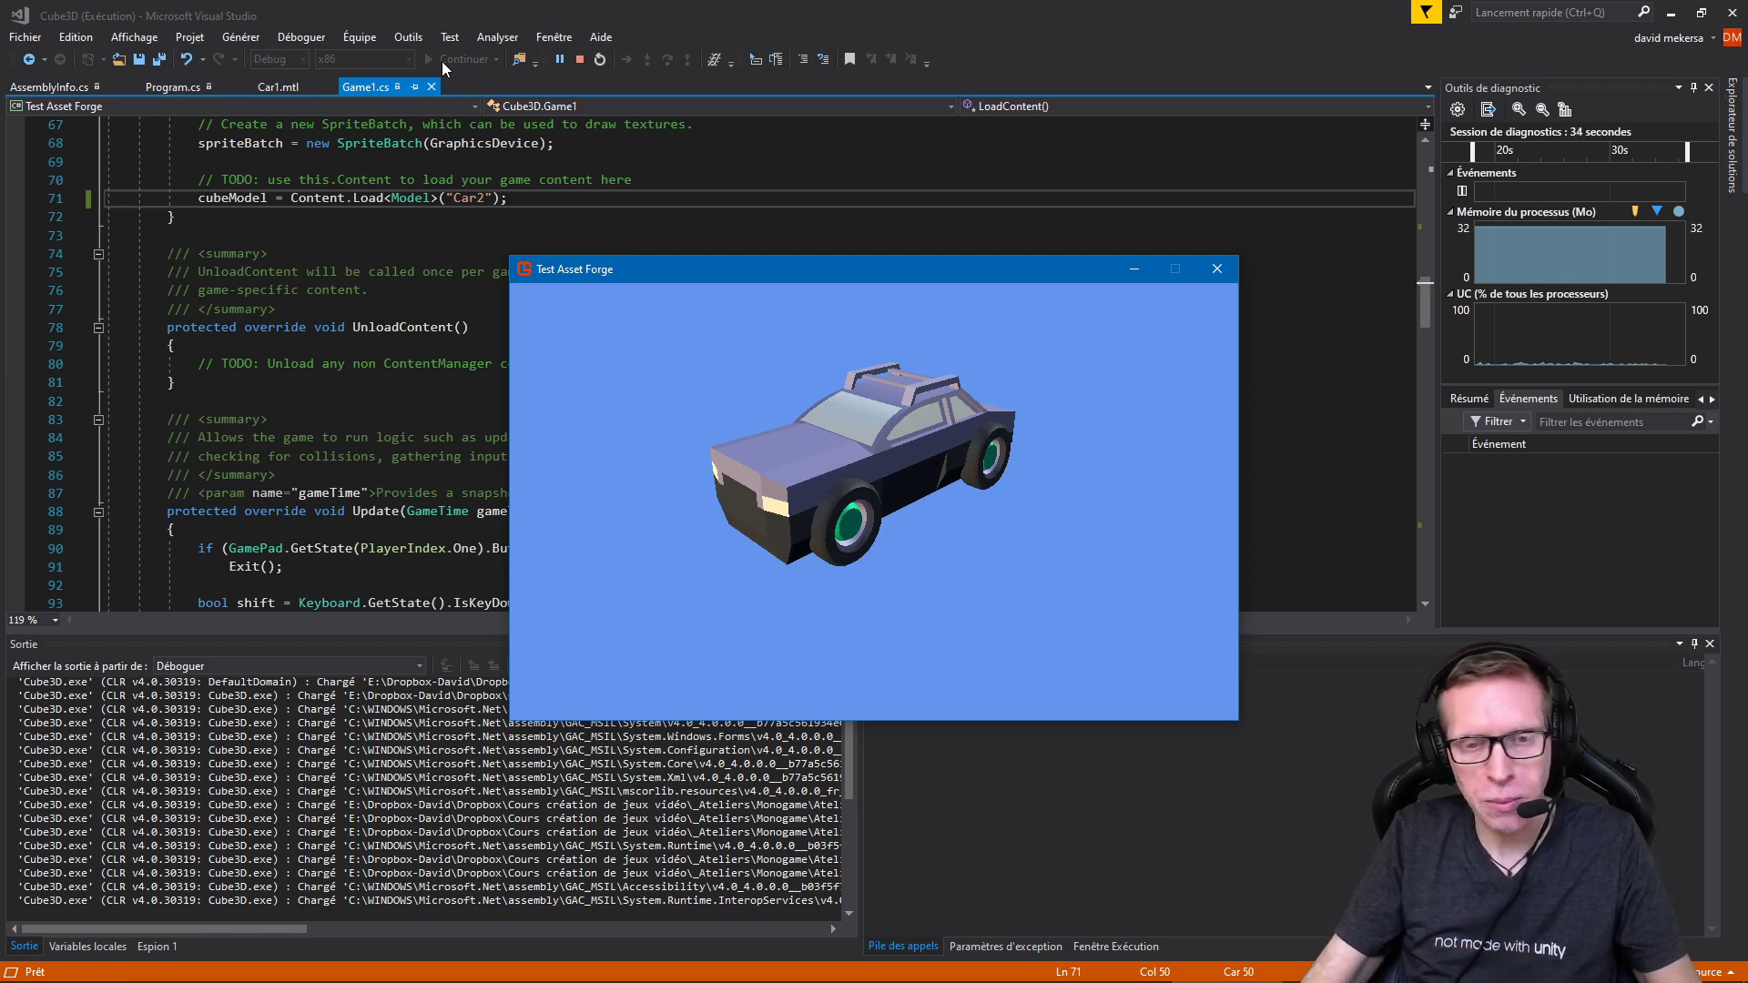
key(Escape)
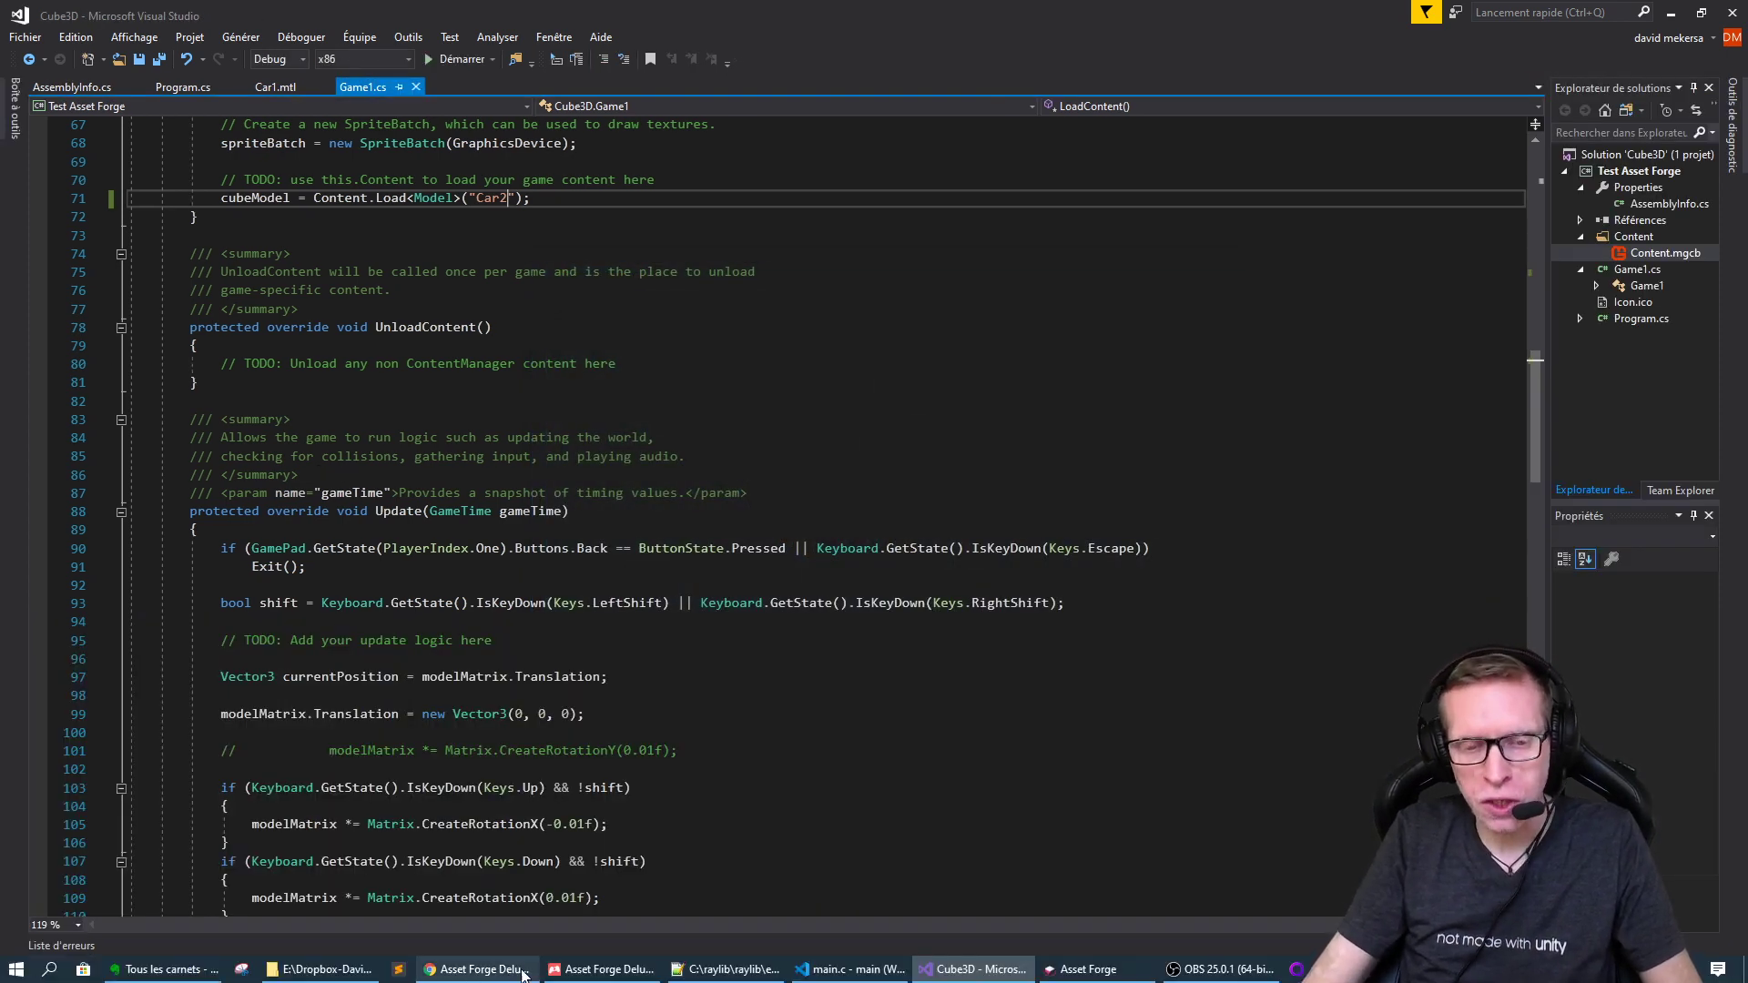
mouse_move(472, 969)
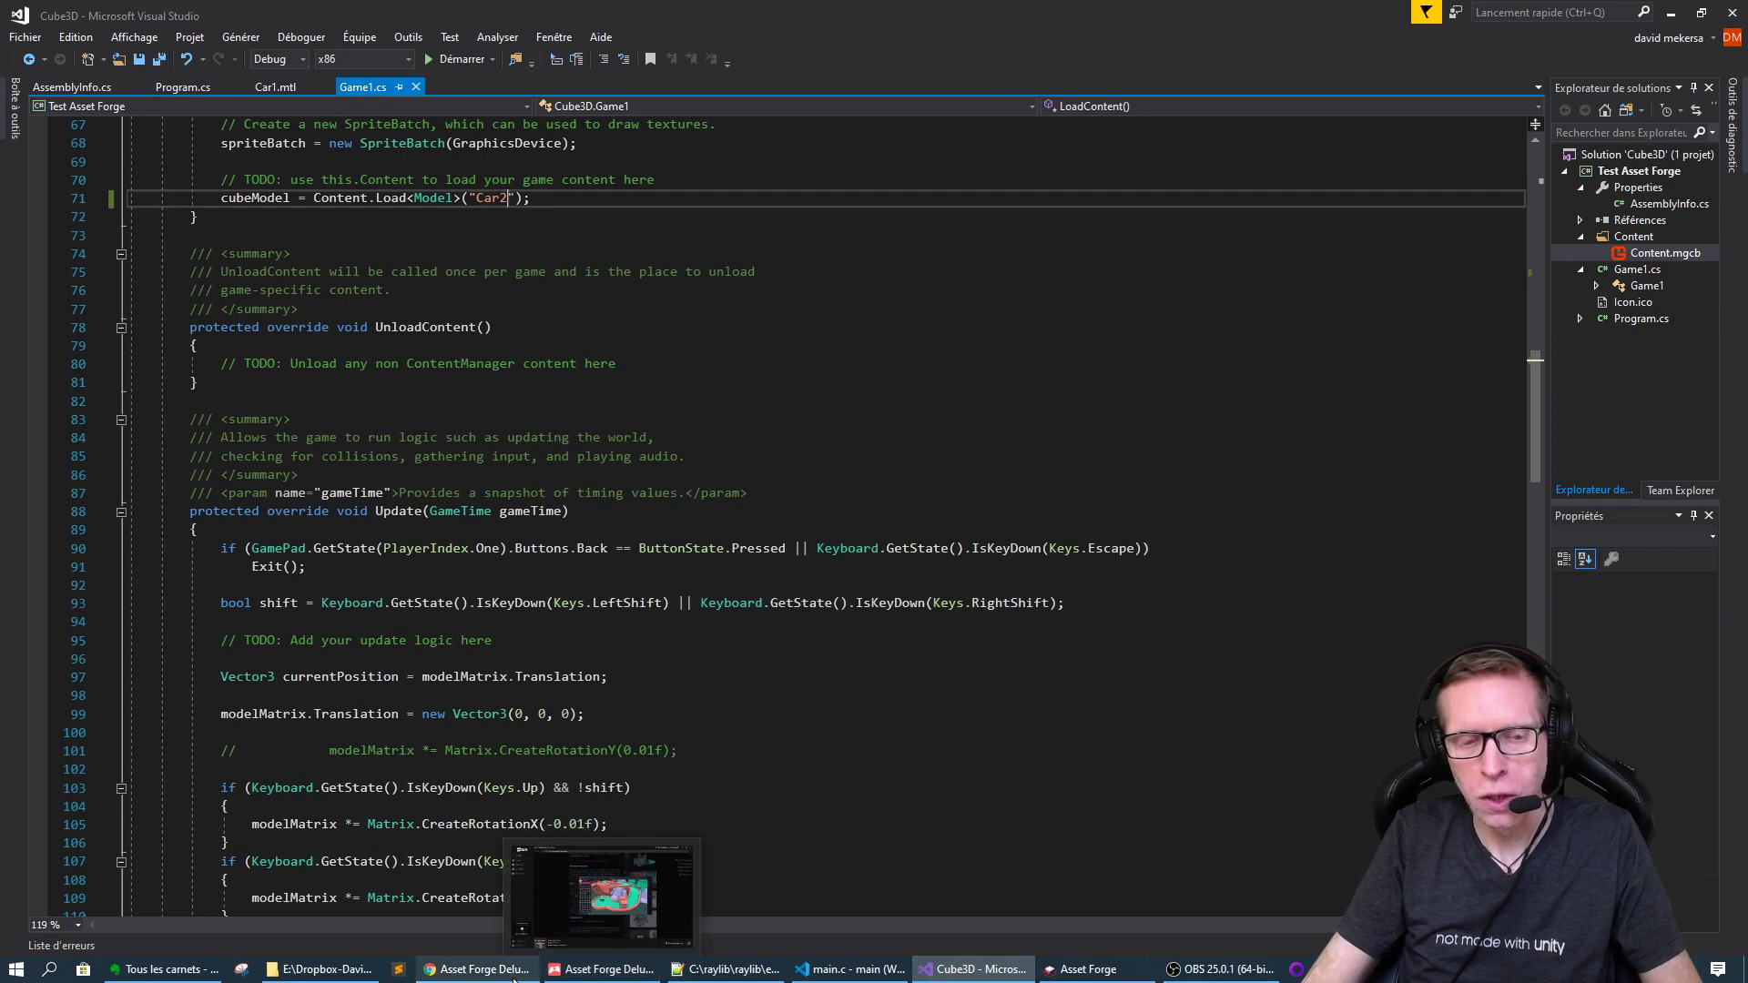
Step: In a new Chrome tab, reach kenney.nl's Micro Roguelike page, then return to the Asset Forge Deluxe tab
click(482, 969)
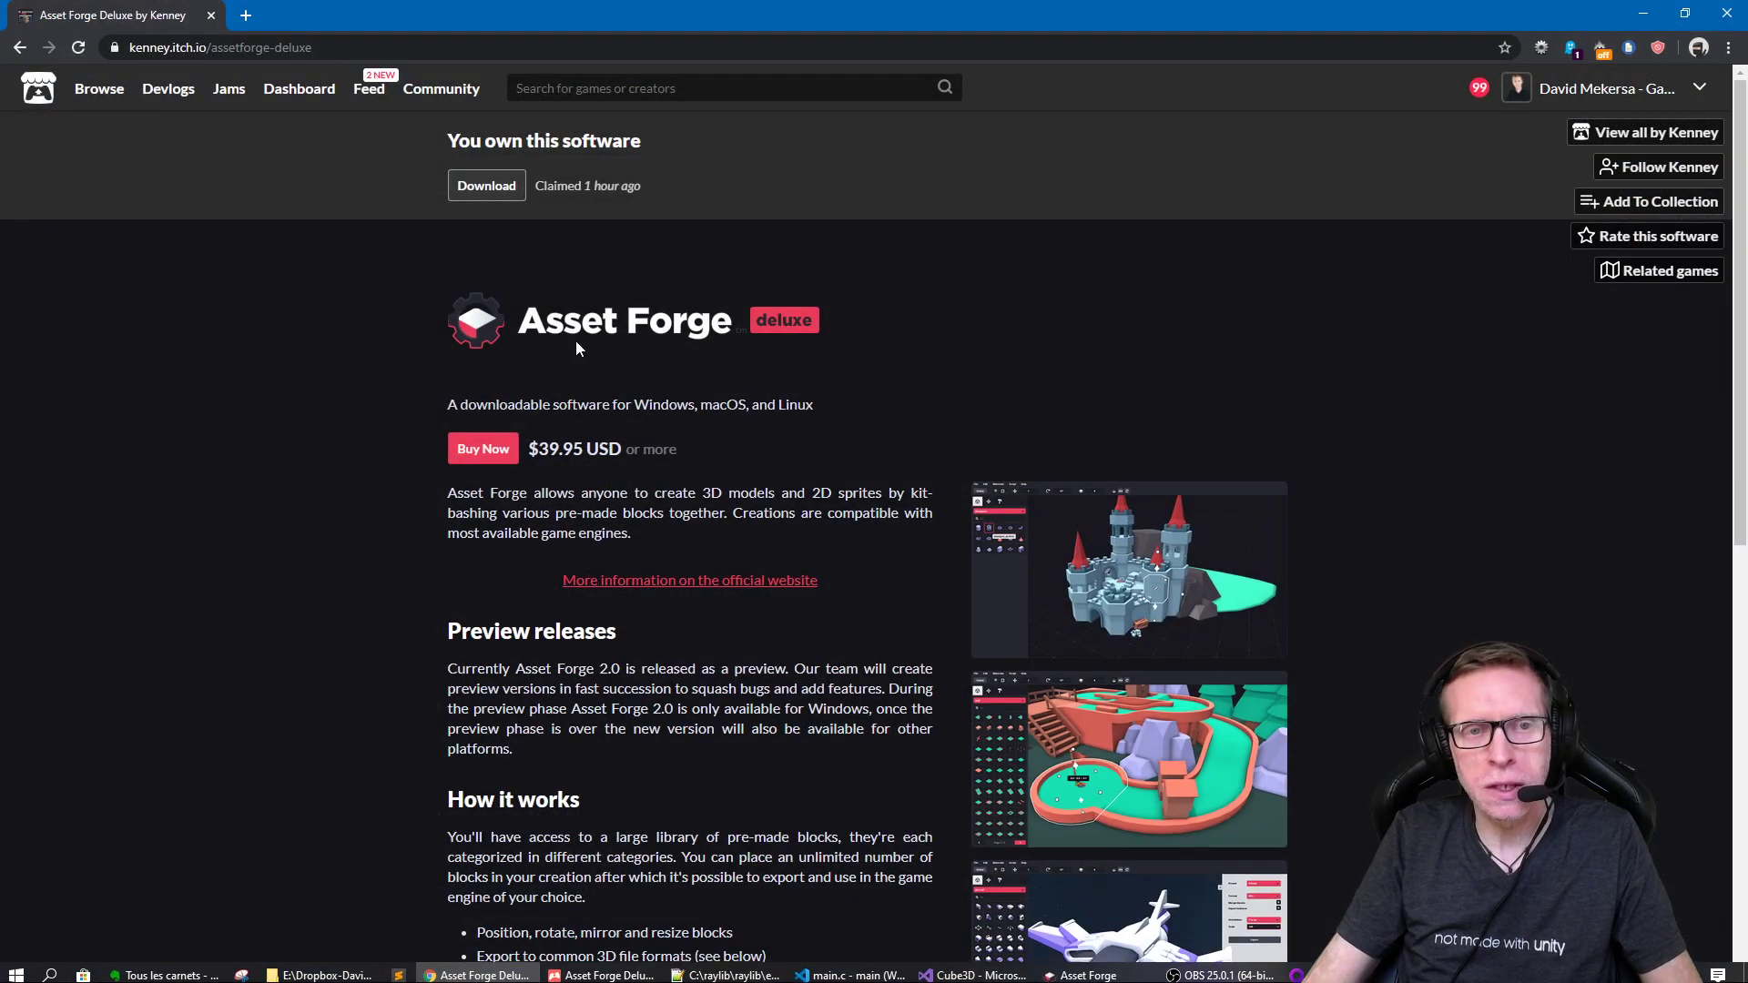
click(248, 18)
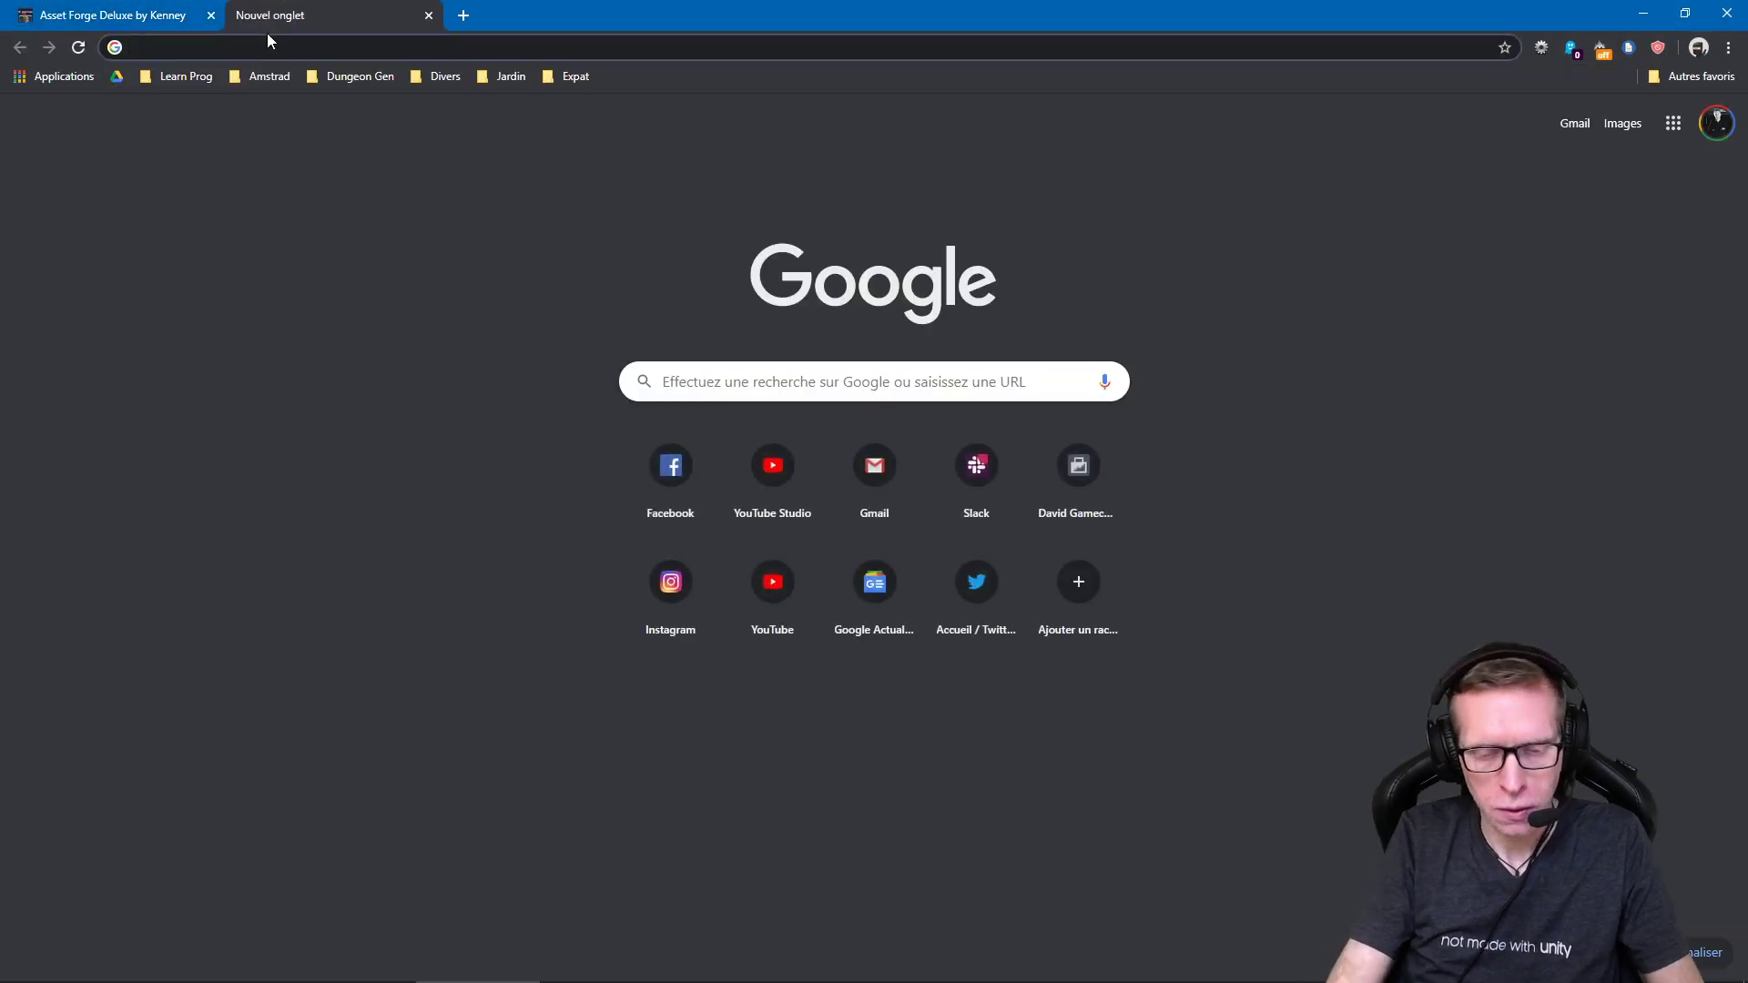
text(kenney.)
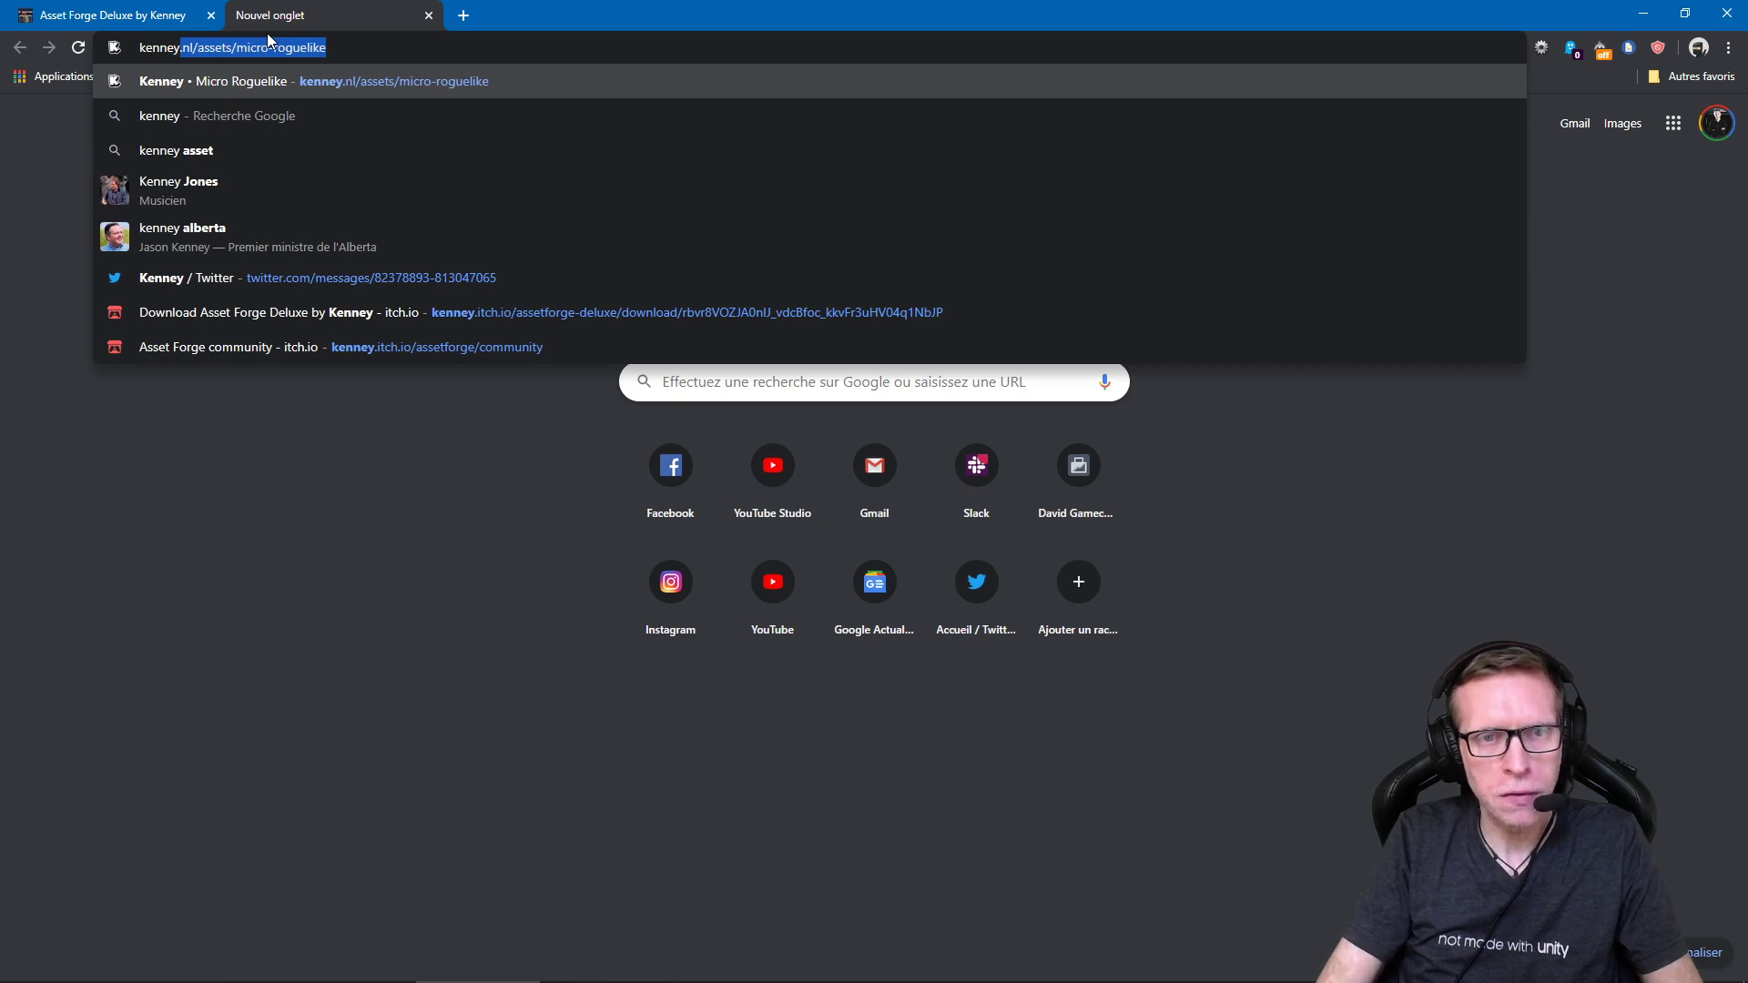
key(Return)
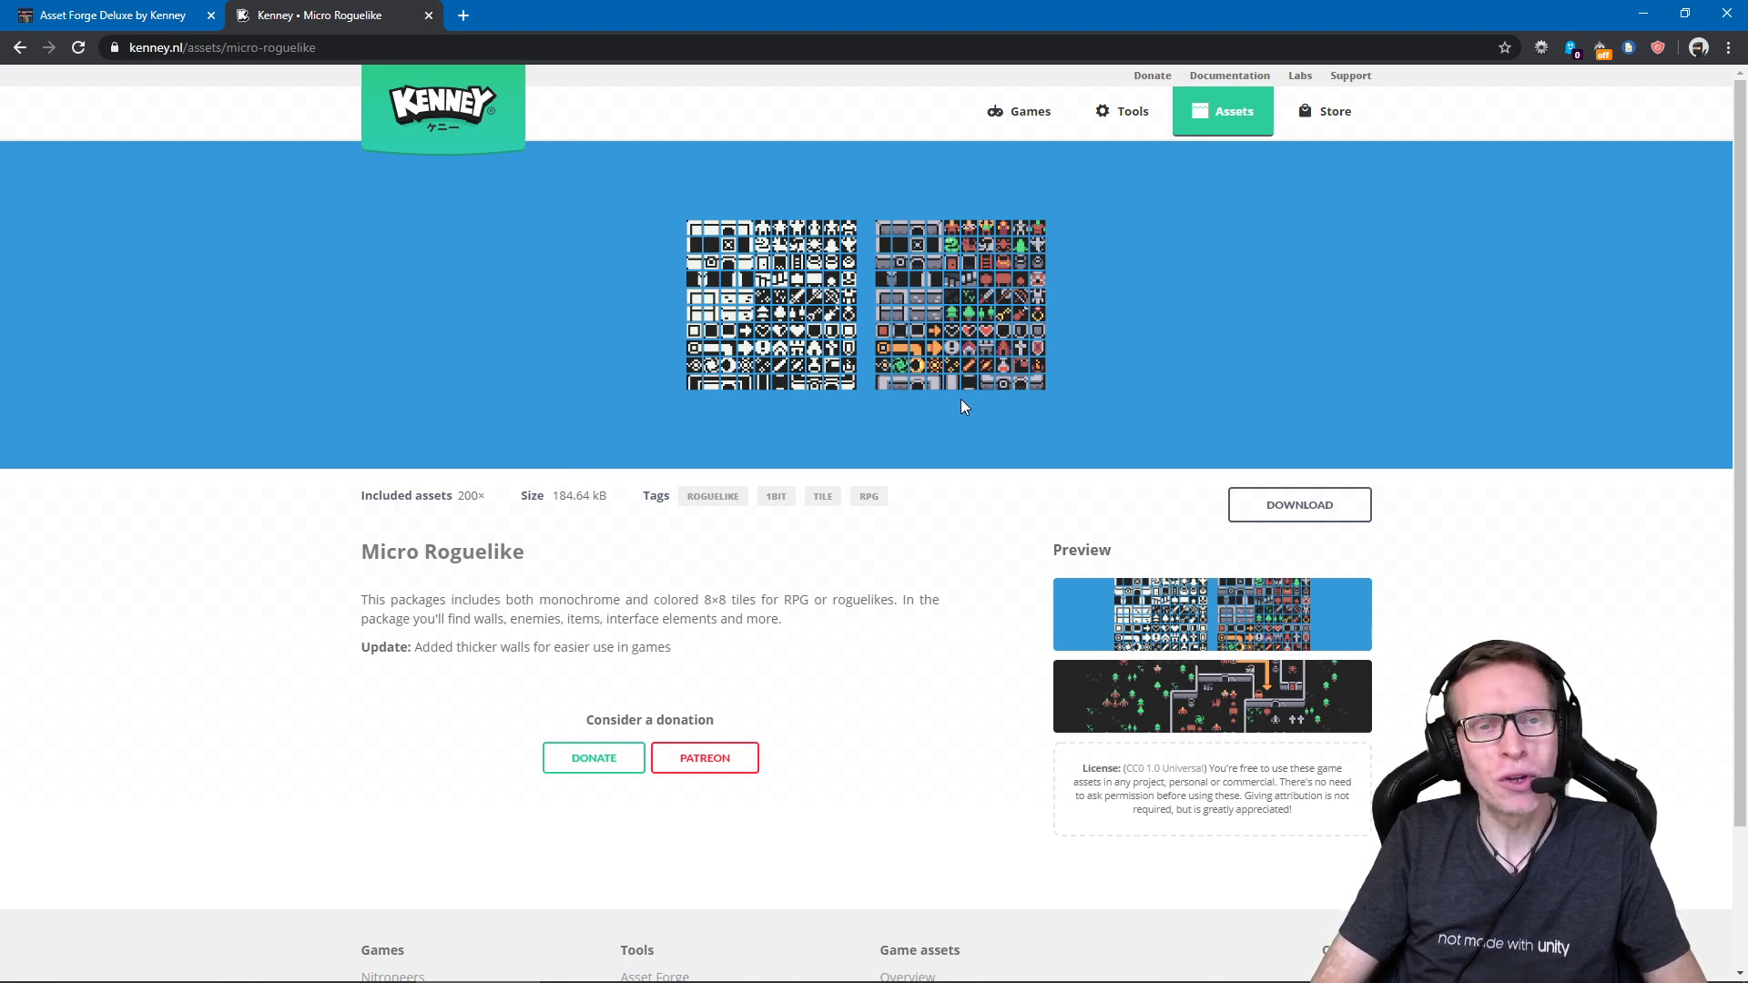
click(82, 10)
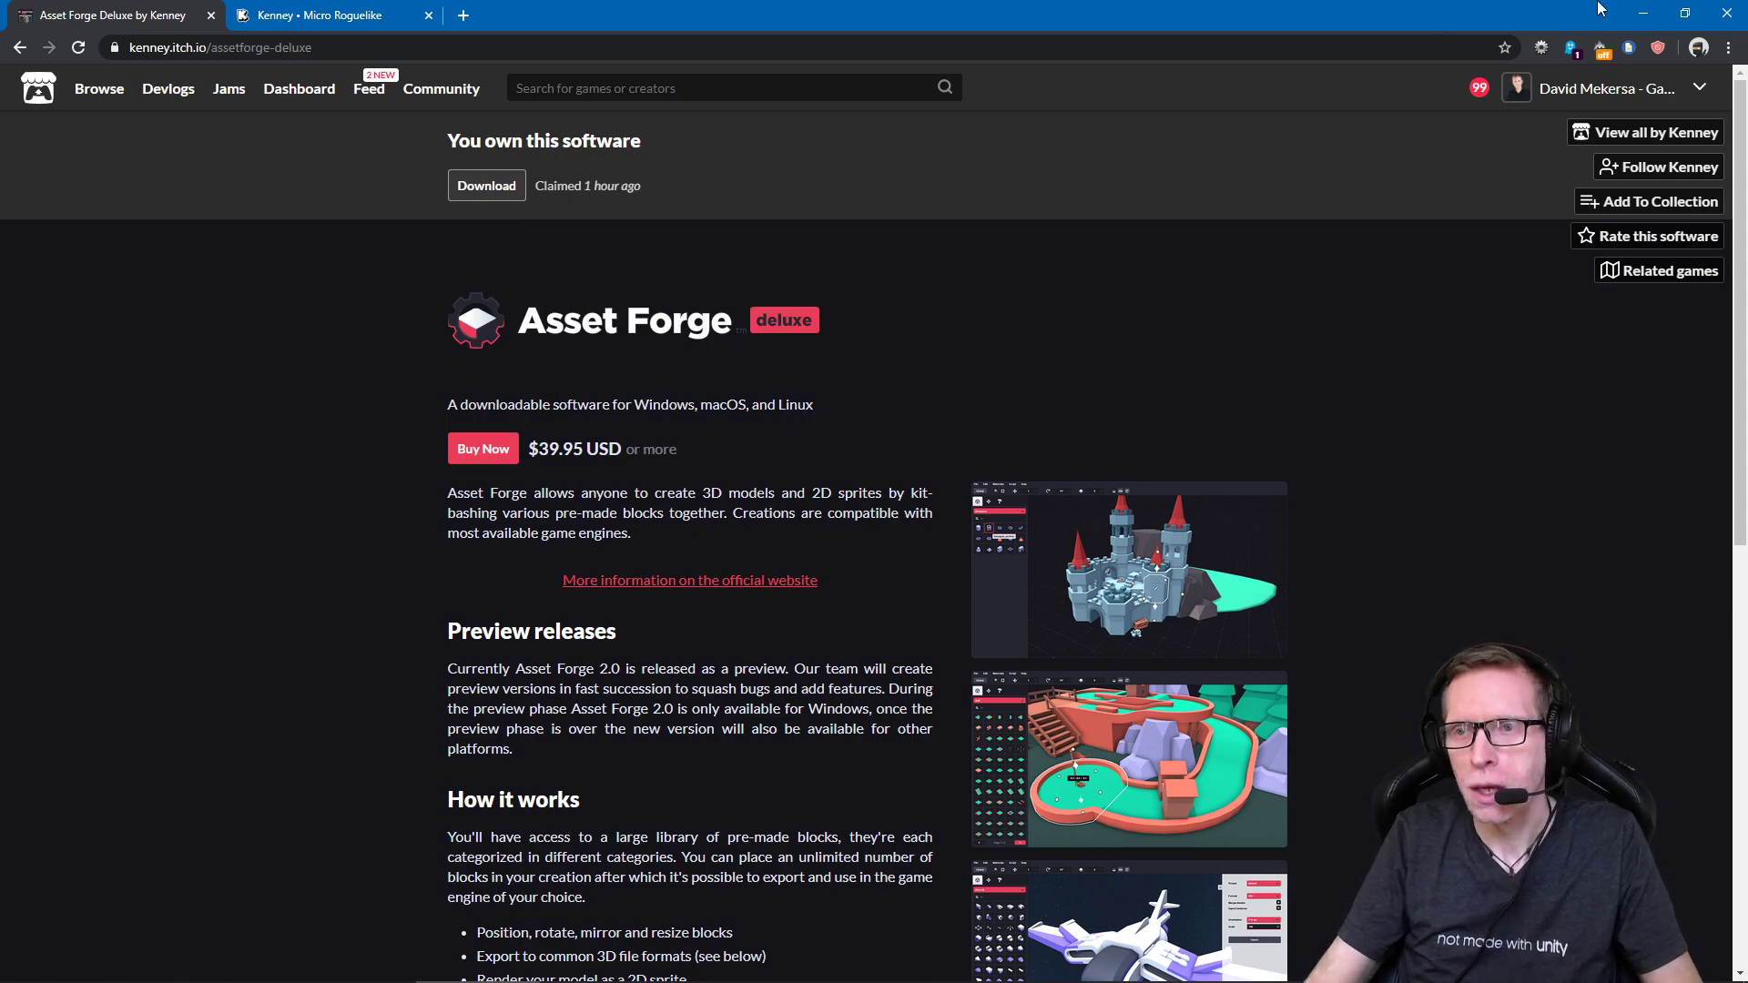
Step: Scroll through the itch.io page, then switch back to the Asset Forge editor
scroll(778, 798, down, 4)
scroll(765, 788, down, 3)
scroll(752, 775, up, 4)
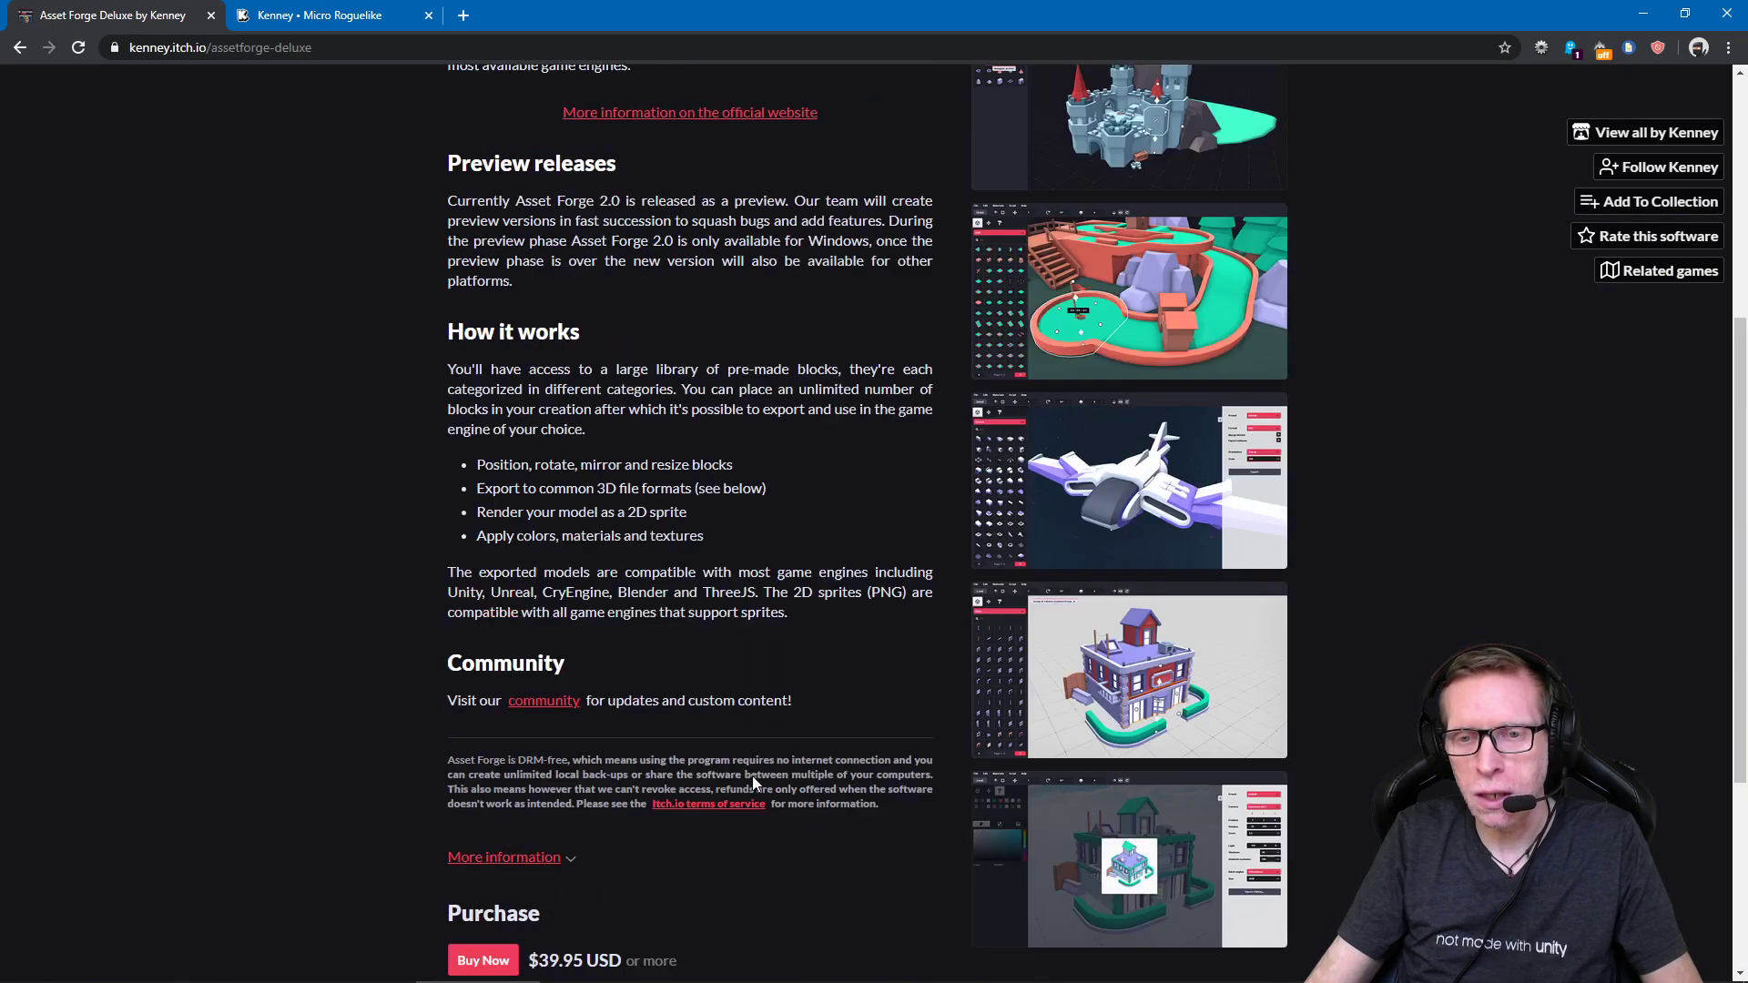
scroll(752, 776, up, 3)
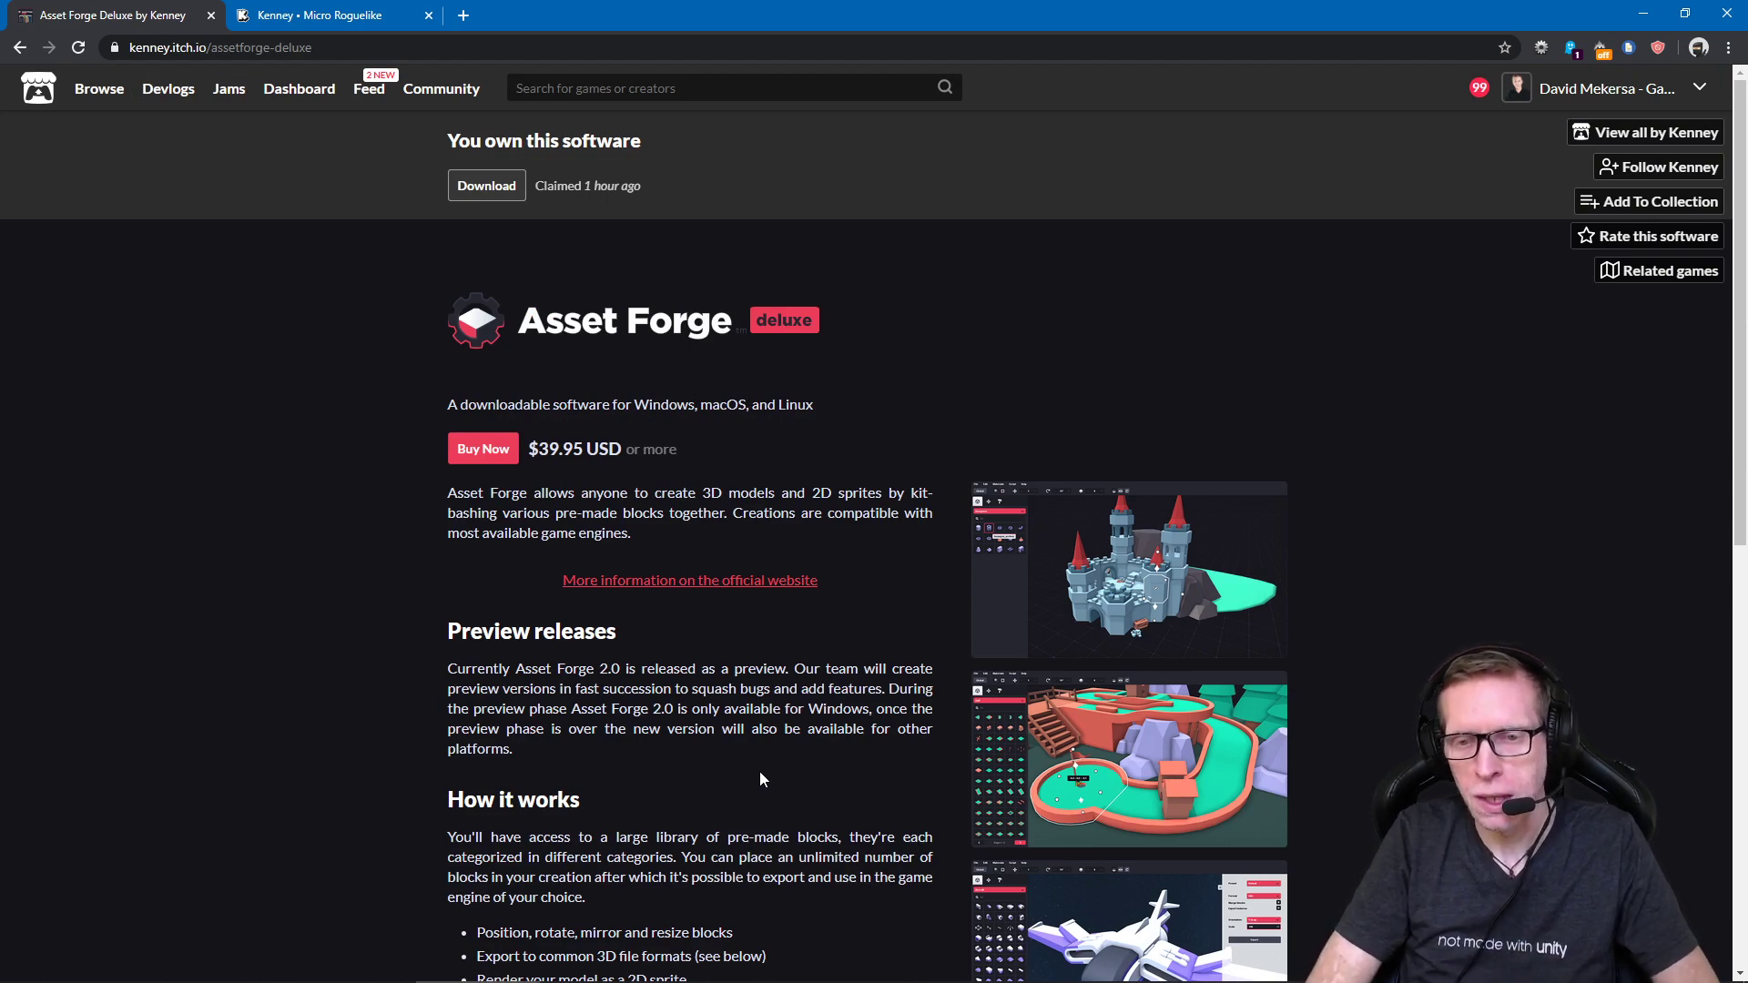
key(alt+Tab)
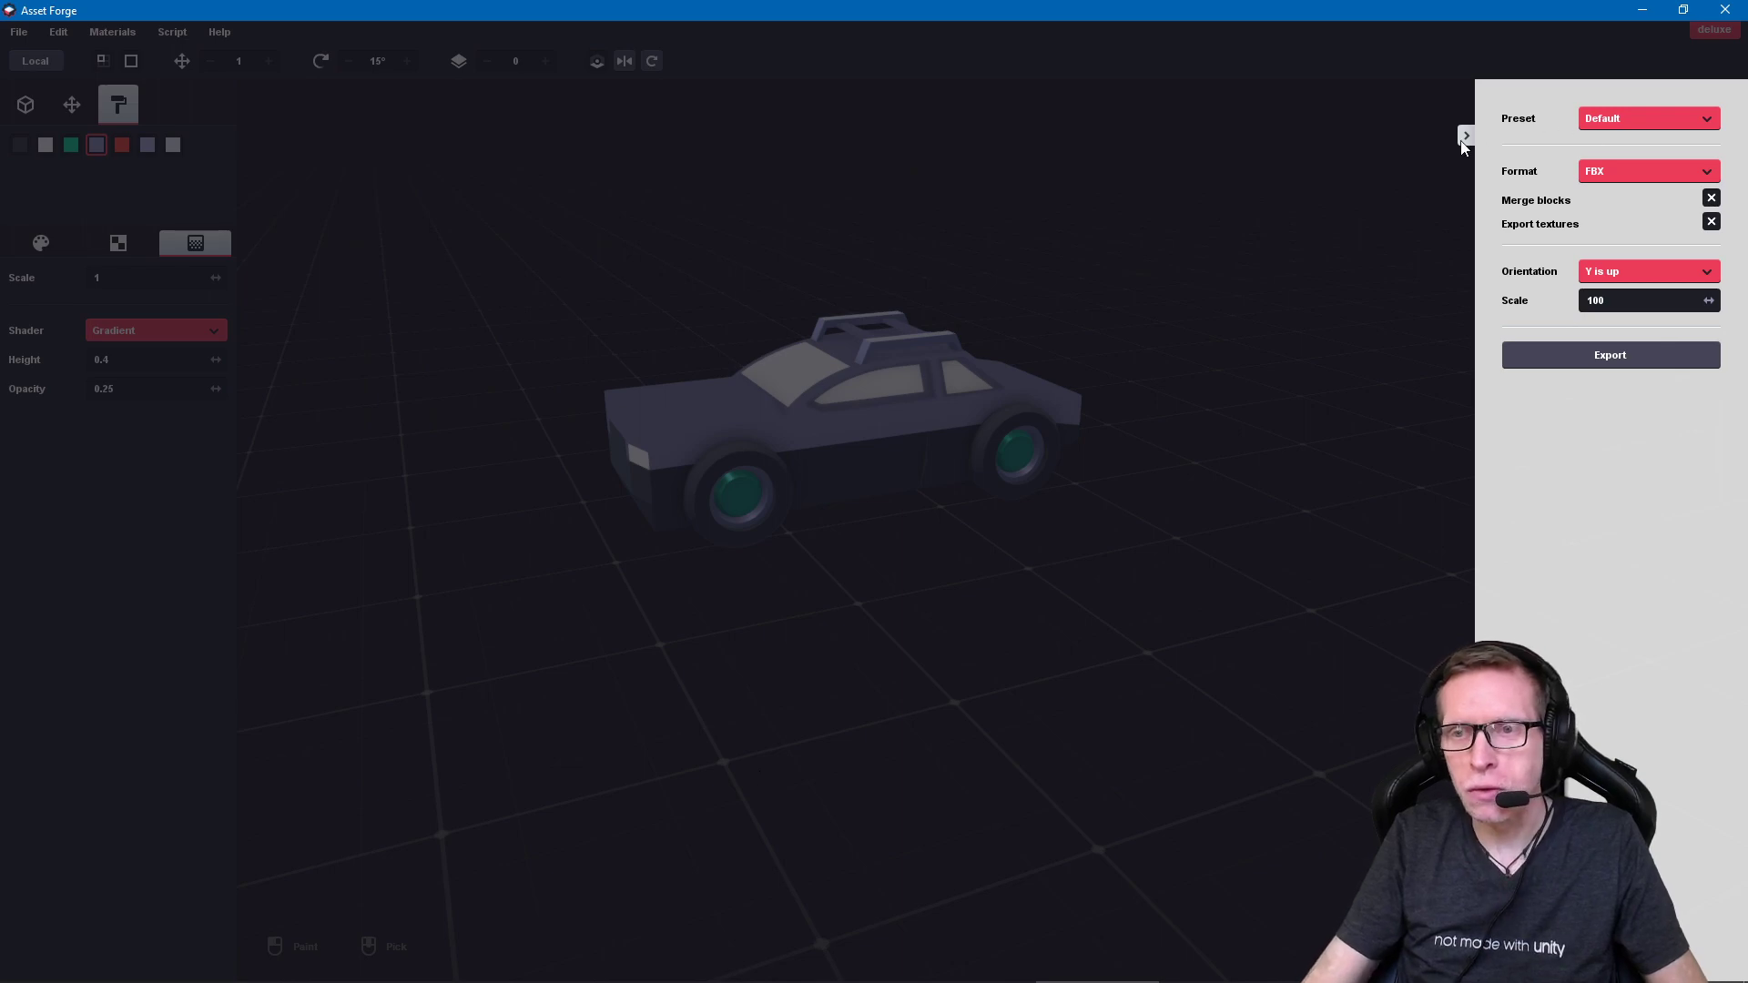
Step: Collapse the FBX export panel and orbit to a front three-quarter view of the car
click(1464, 139)
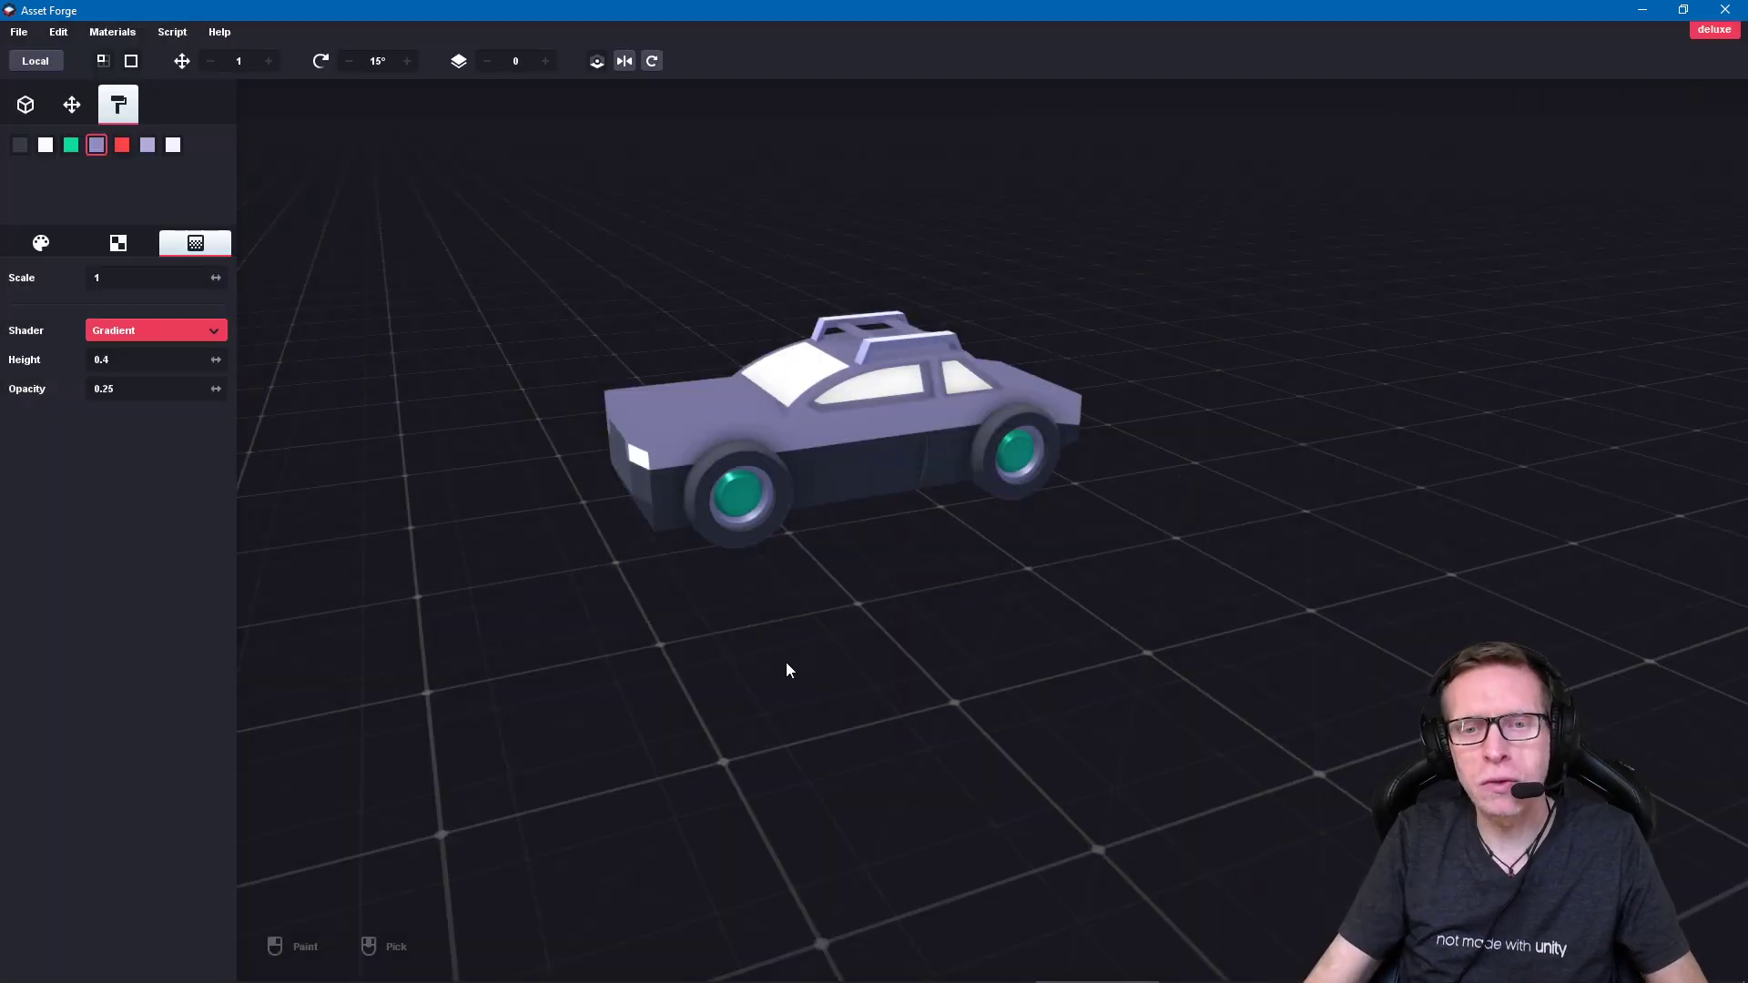
mouse_move(877, 629)
right_down()
mouse_move(1352, 607)
mouse_move(1320, 655)
mouse_move(890, 706)
mouse_move(920, 687)
mouse_move(500, 664)
mouse_move(796, 636)
mouse_move(621, 685)
right_up()
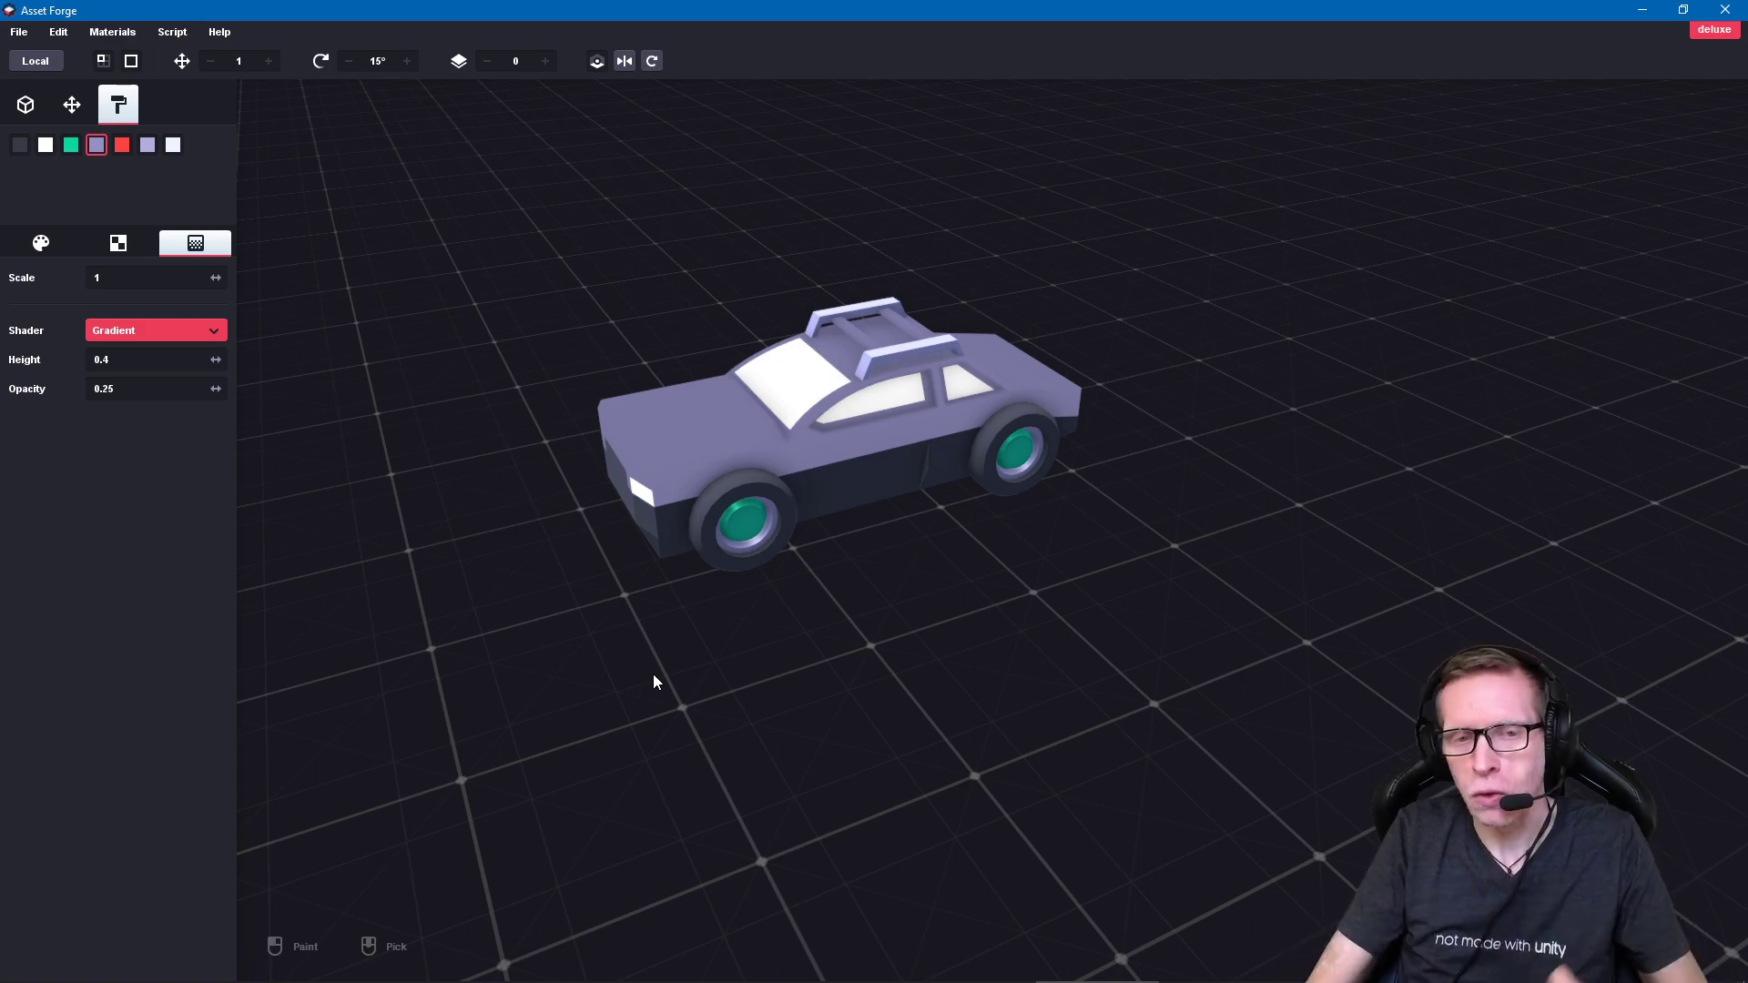
mouse_move(660, 634)
right_down()
mouse_move(954, 697)
mouse_move(1162, 593)
mouse_move(855, 585)
mouse_move(893, 664)
mouse_move(801, 570)
mouse_move(547, 593)
mouse_move(523, 626)
right_up()
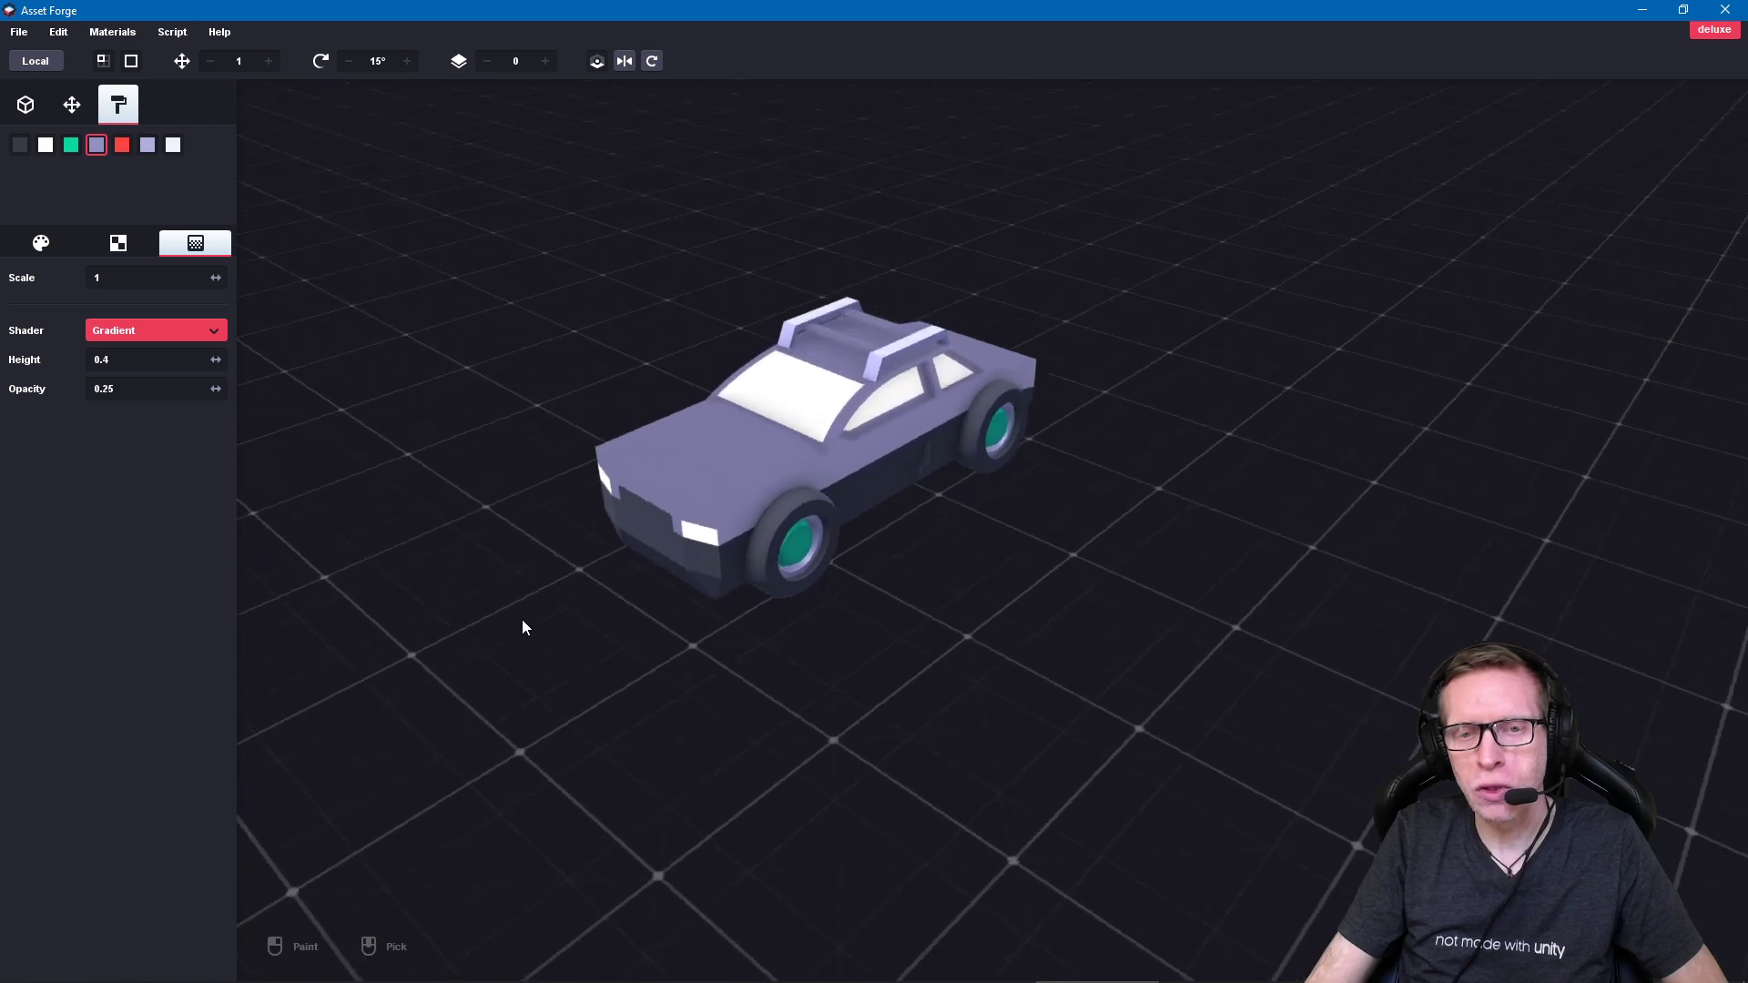
mouse_move(847, 741)
right_down()
mouse_move(774, 733)
mouse_move(774, 713)
mouse_move(836, 708)
right_up()
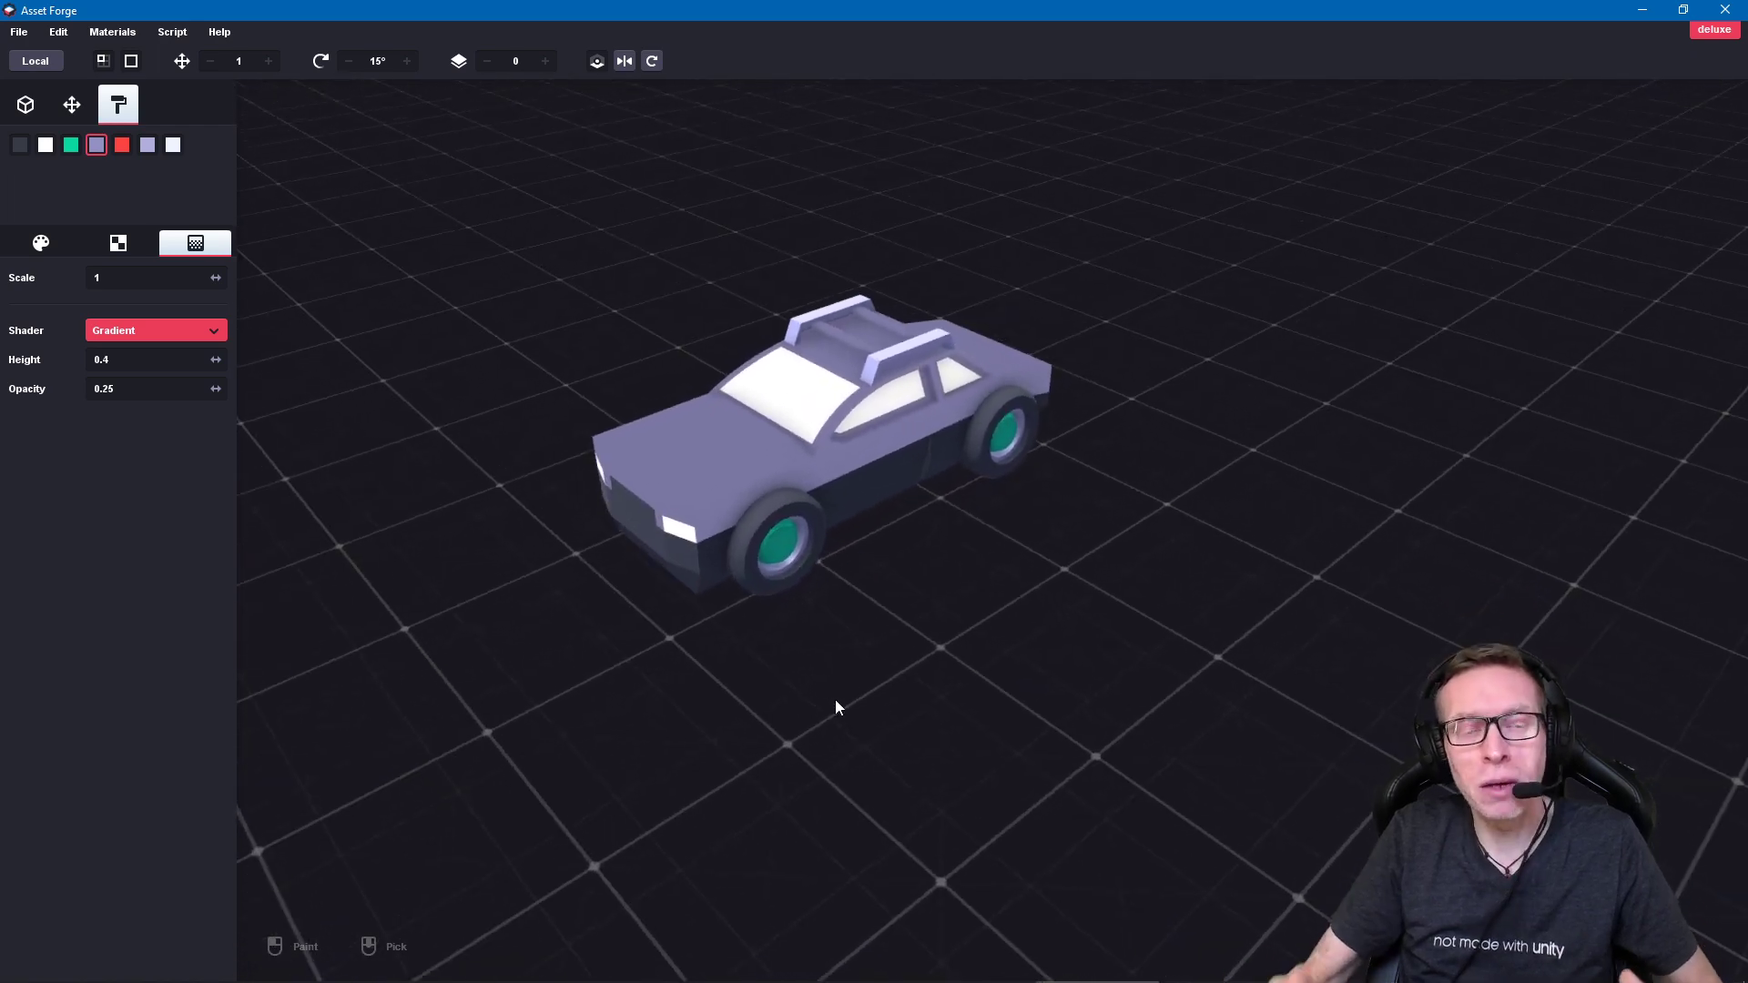